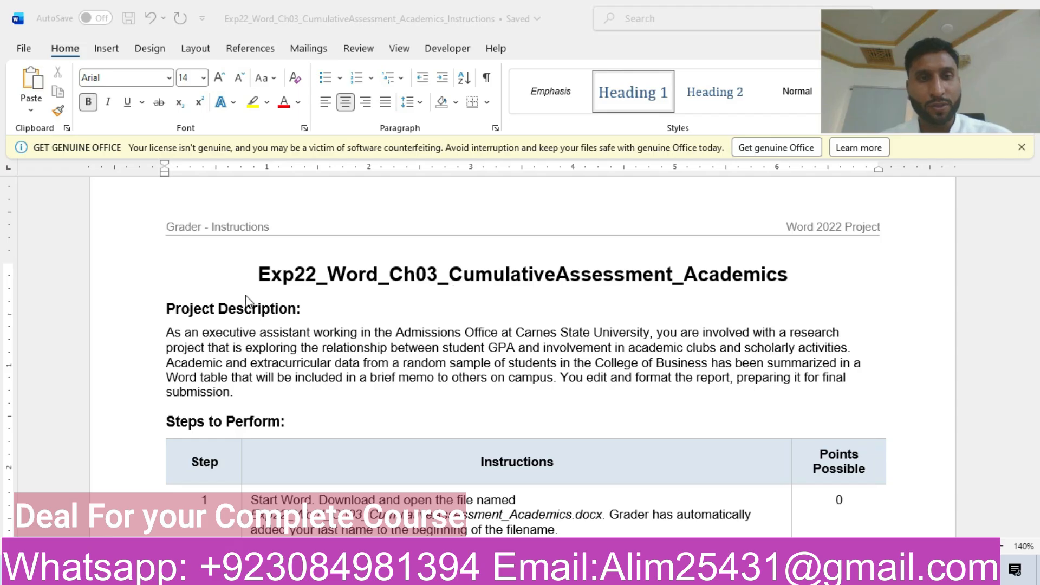
# Step: Highlight the whole Project Description paragraph of the instructions document in yellow
pyautogui.click(258, 274)
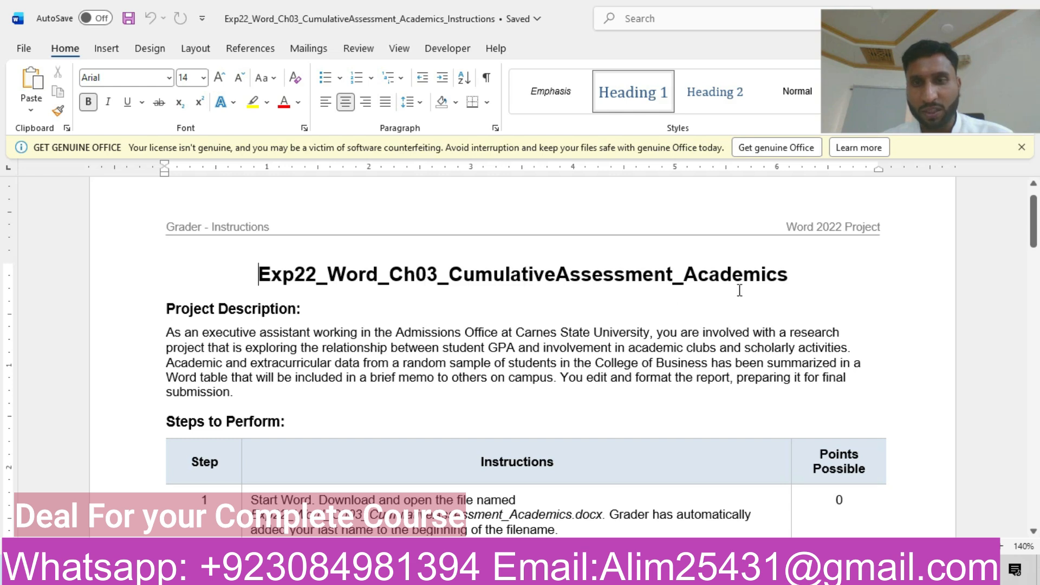
pyautogui.moveTo(165, 332); pyautogui.dragTo(170, 405)
pyautogui.click(324, 375)
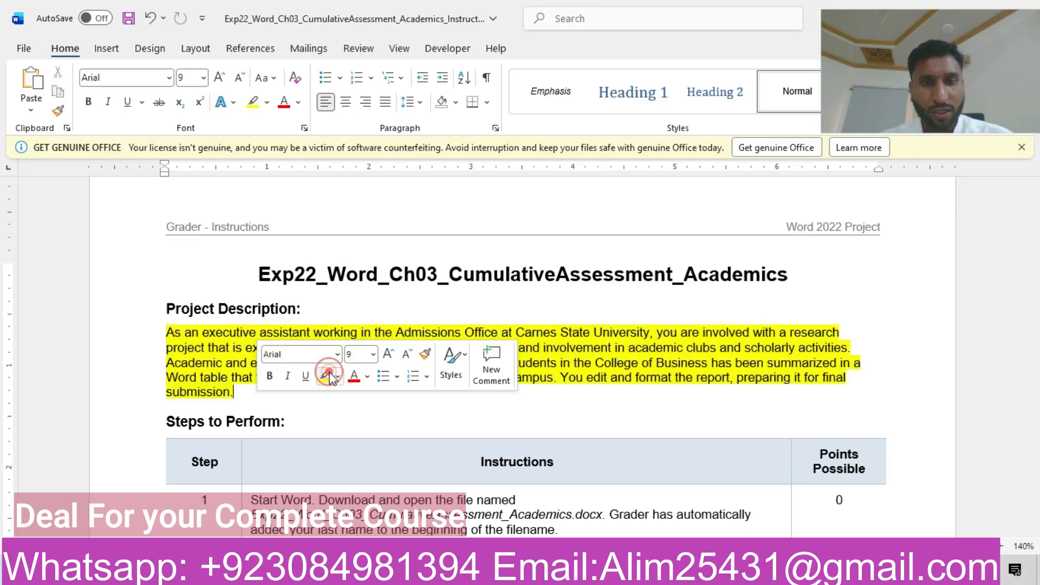
pyautogui.click(470, 413)
# Step: Highlight the step 1 row of the Steps to Perform table in yellow
pyautogui.moveTo(1033, 227); pyautogui.dragTo(1033, 252)
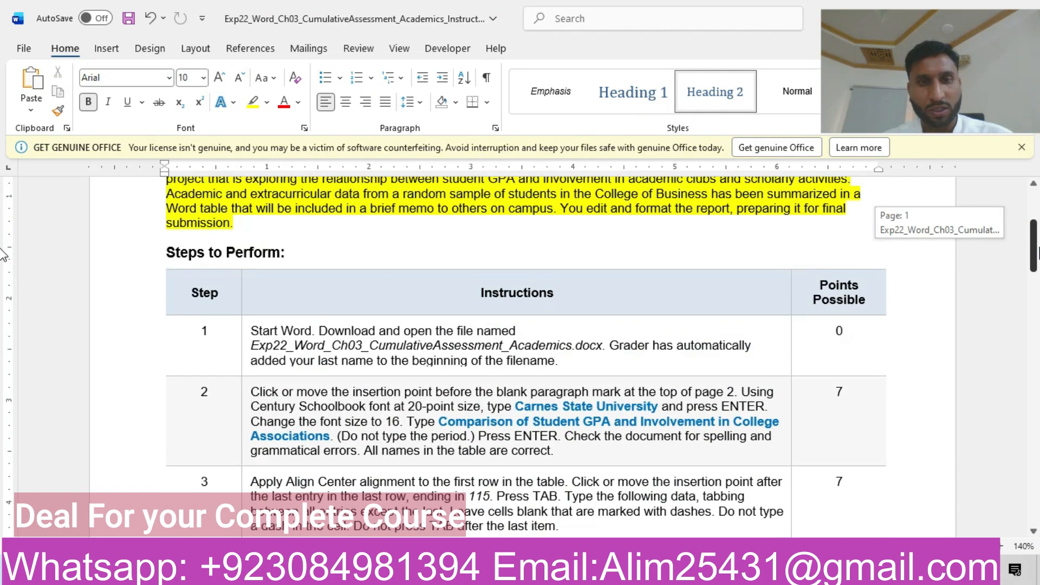
pyautogui.click(128, 339)
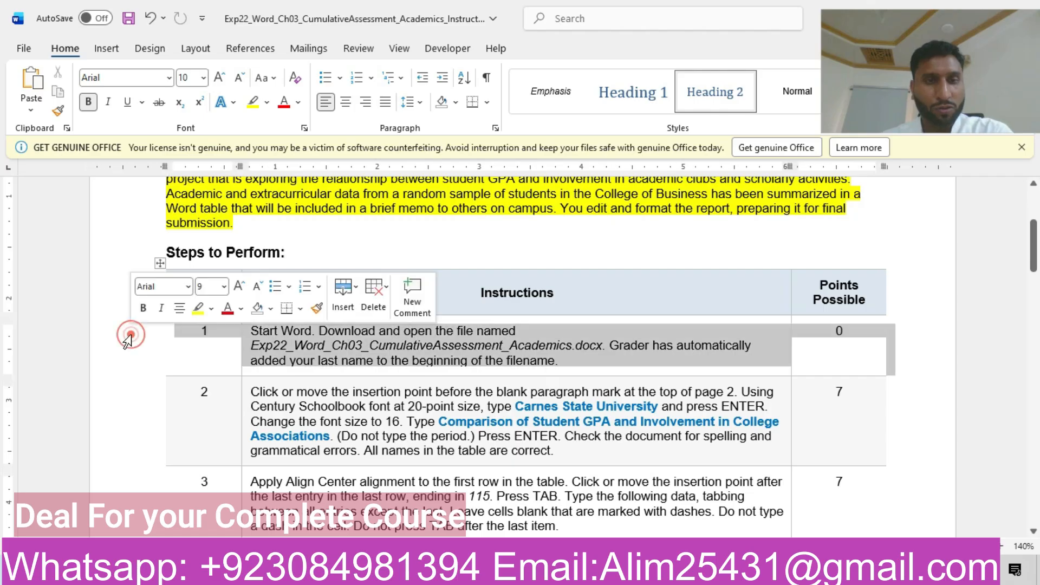
pyautogui.click(198, 308)
pyautogui.click(304, 345)
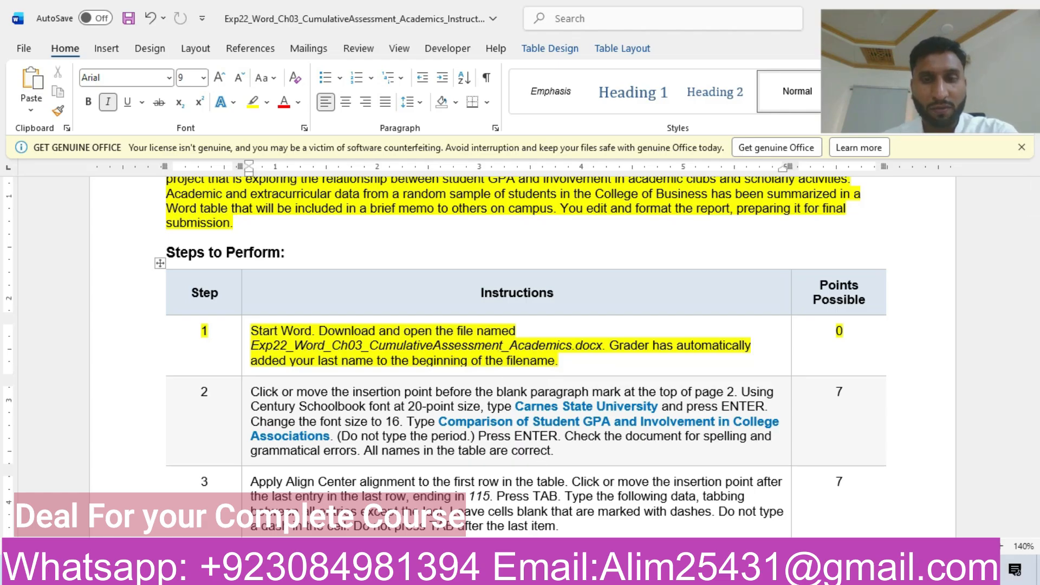
# Step: Look at the opened memorandum document and return to the instructions document
pyautogui.moveTo(544, 574)
pyautogui.click(505, 509)
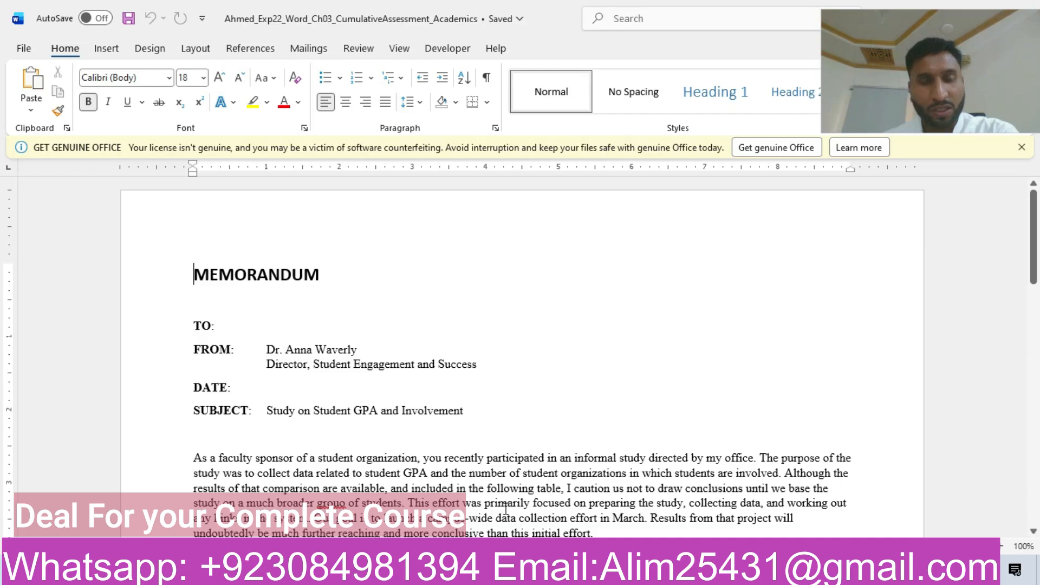
pyautogui.moveTo(543, 574)
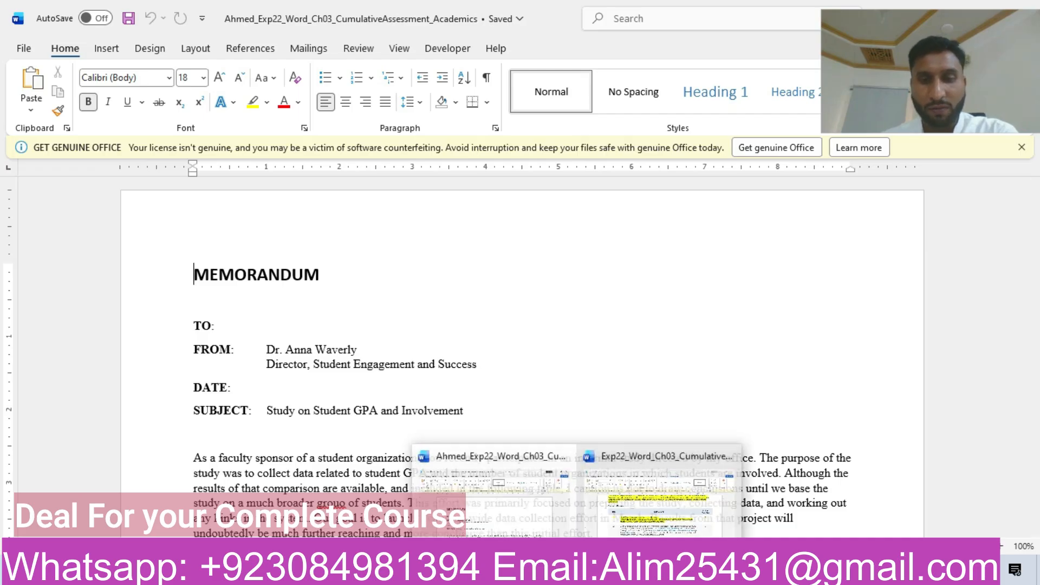
pyautogui.click(630, 514)
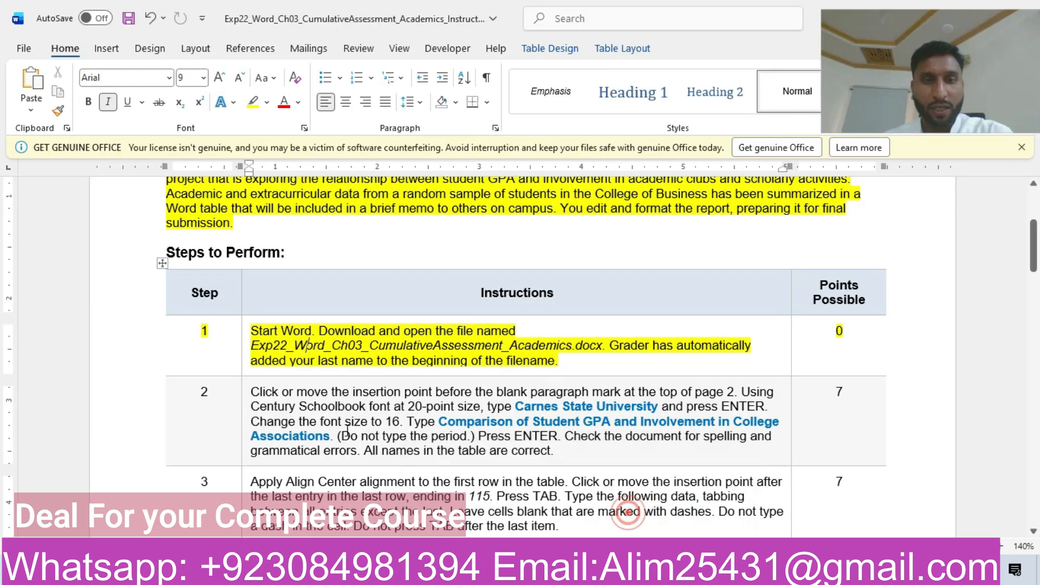
# Step: Highlight the step 2 row of the Steps to Perform table in yellow
pyautogui.click(140, 445)
pyautogui.click(211, 413)
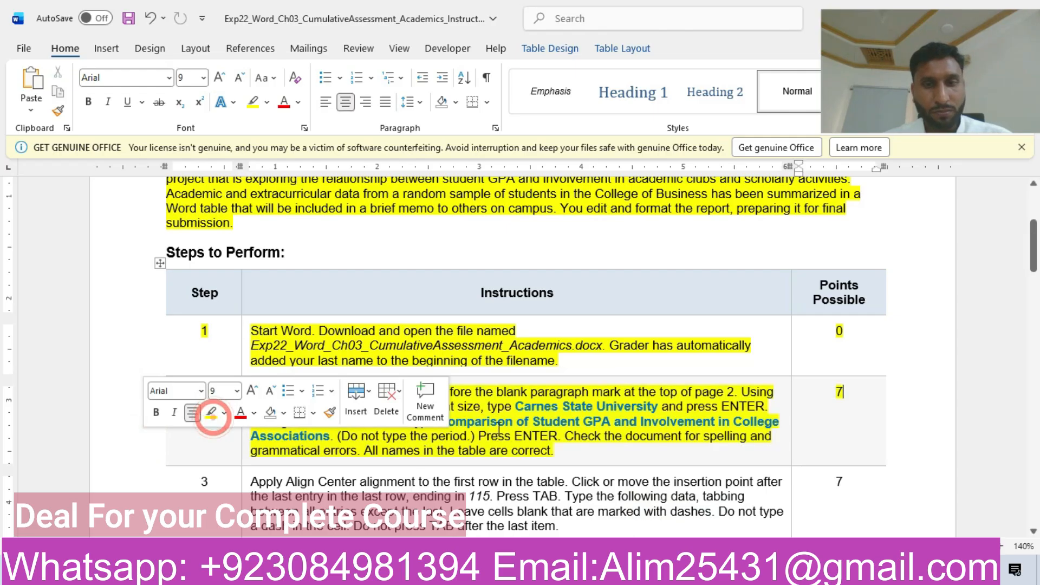
pyautogui.click(498, 428)
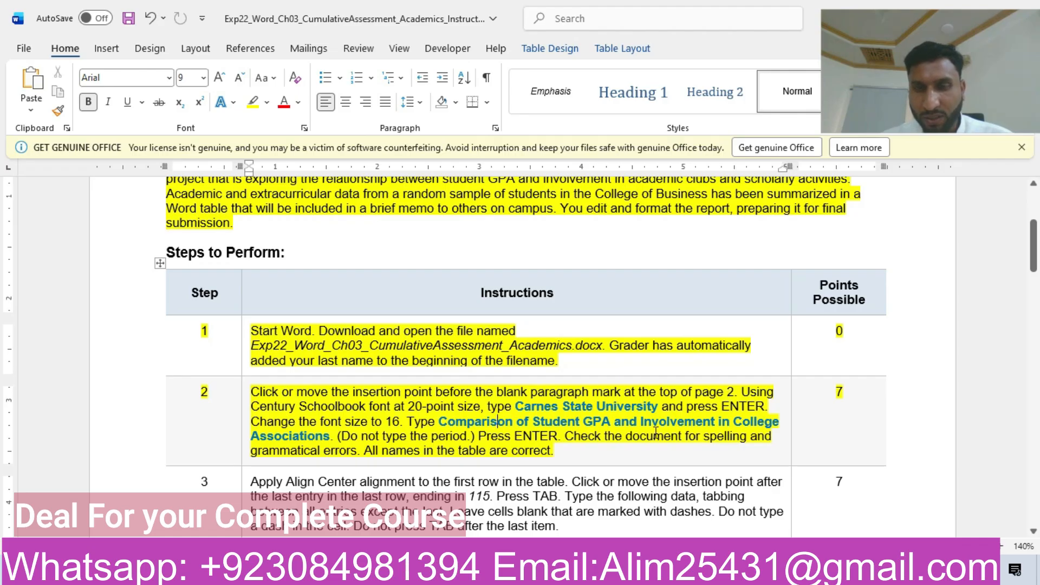
# Step: Switch to the memorandum document and place the insertion point in the blank paragraph above the table on page 2
pyautogui.moveTo(577, 569)
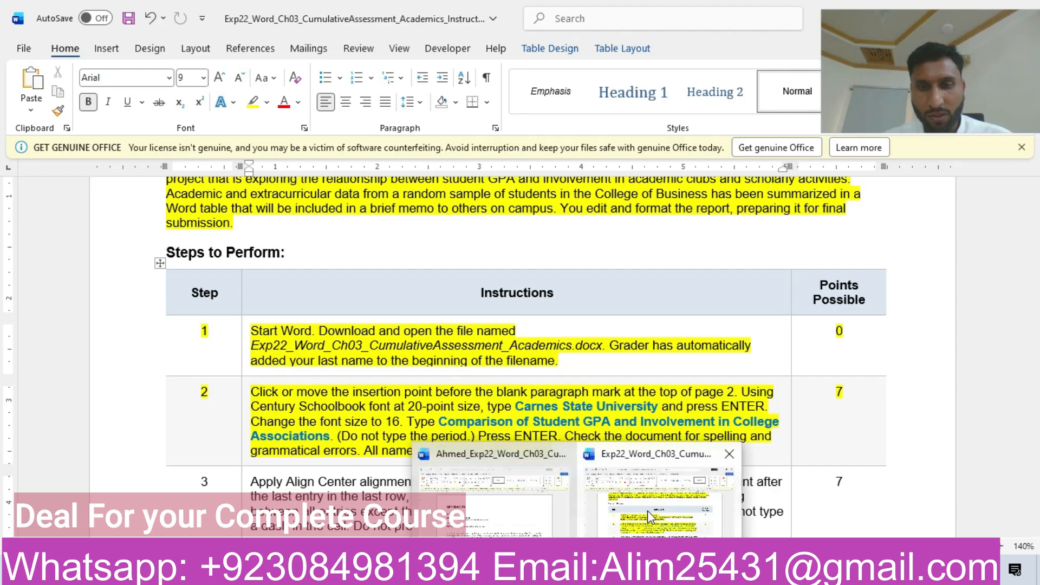
pyautogui.click(490, 509)
pyautogui.moveTo(1032, 256); pyautogui.dragTo(1035, 413)
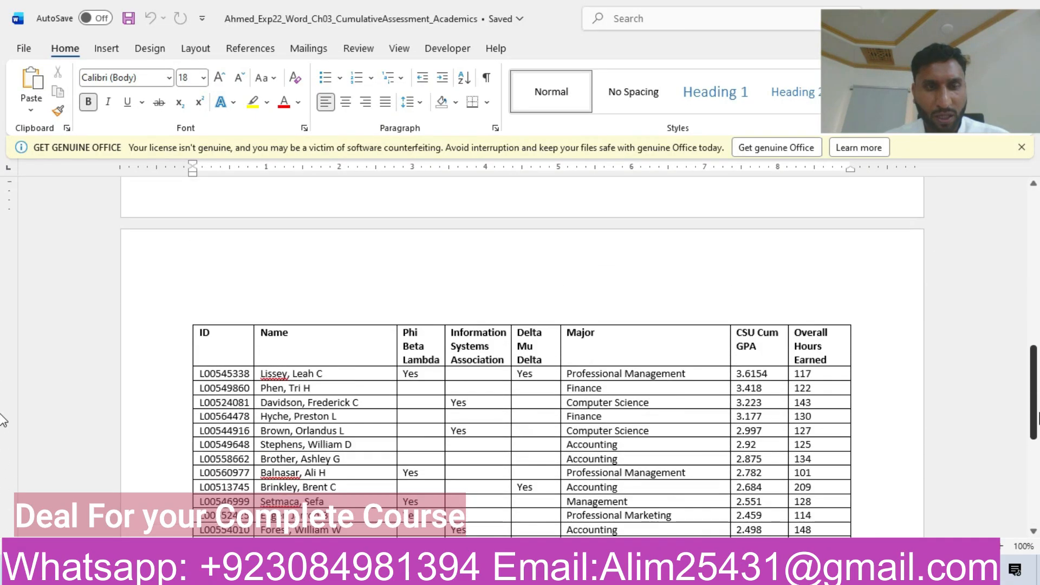
pyautogui.click(216, 289)
pyautogui.click(201, 280)
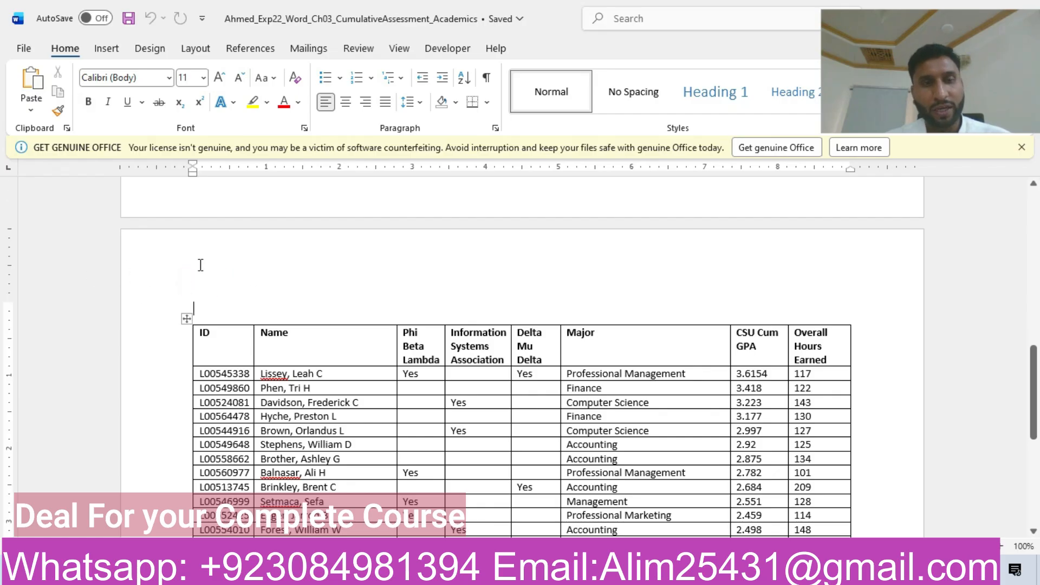
# Step: Copy "Carnes State University" from step 2 of the instructions and paste it as text only above the memorandum's page 2 table
pyautogui.hotkey('alt', 'Tab')
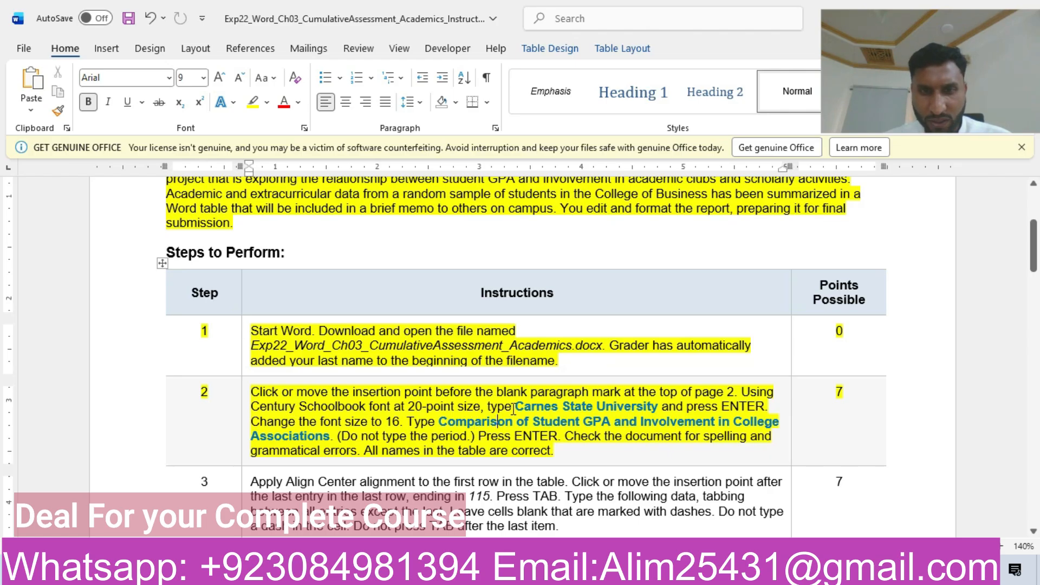
pyautogui.moveTo(516, 406); pyautogui.dragTo(627, 405)
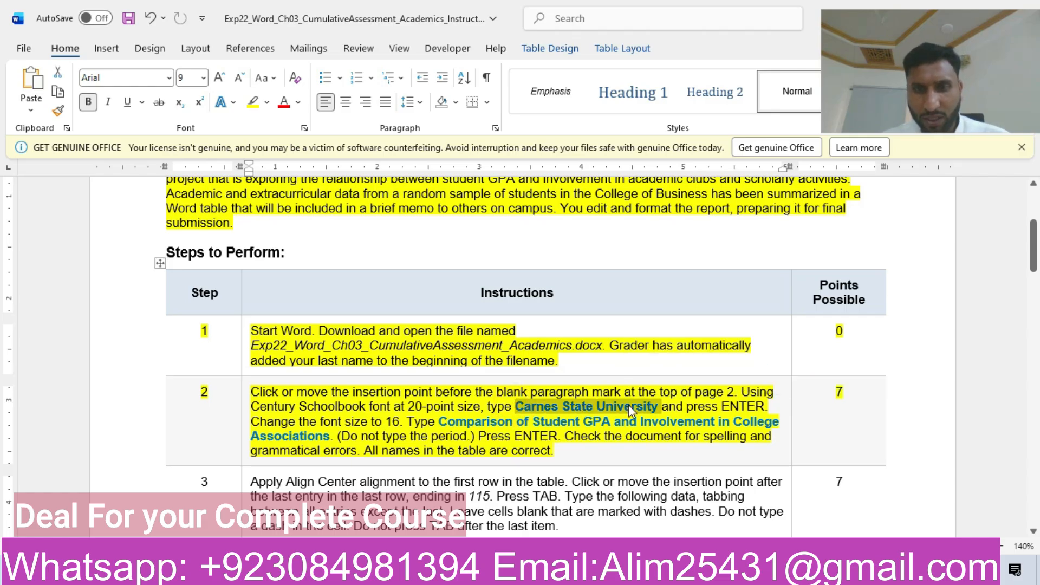
pyautogui.hotkey('ctrl', 'c')
pyautogui.moveTo(577, 571)
pyautogui.click(521, 499)
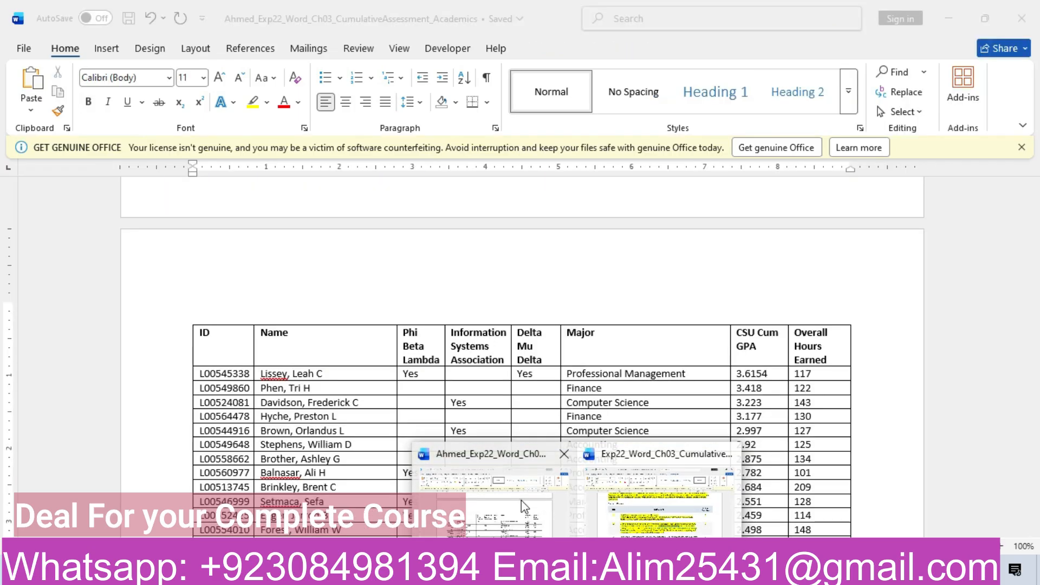
pyautogui.click(283, 291)
pyautogui.hotkey('ctrl', 'v')
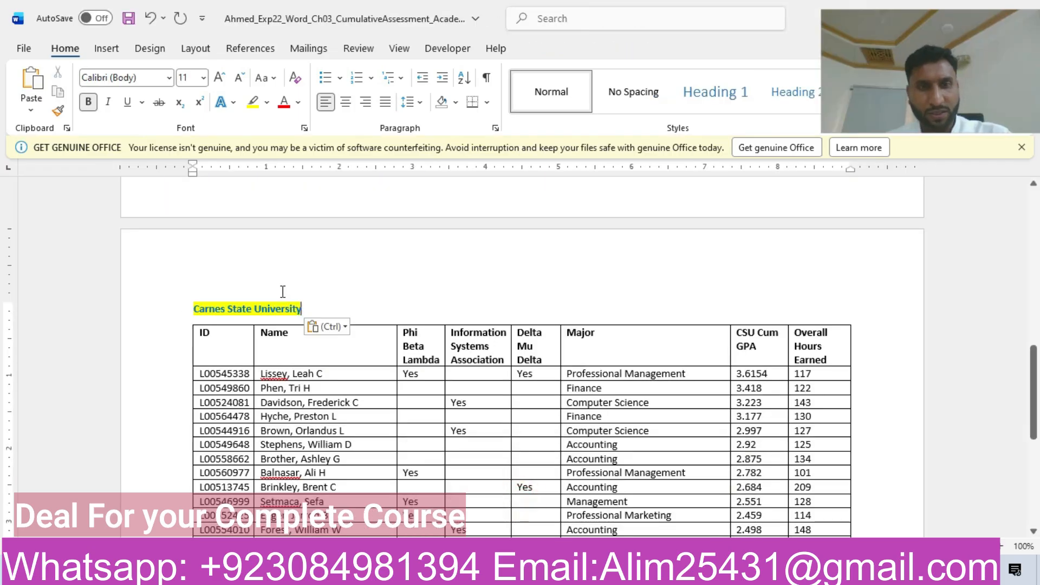
pyautogui.click(343, 329)
pyautogui.click(408, 370)
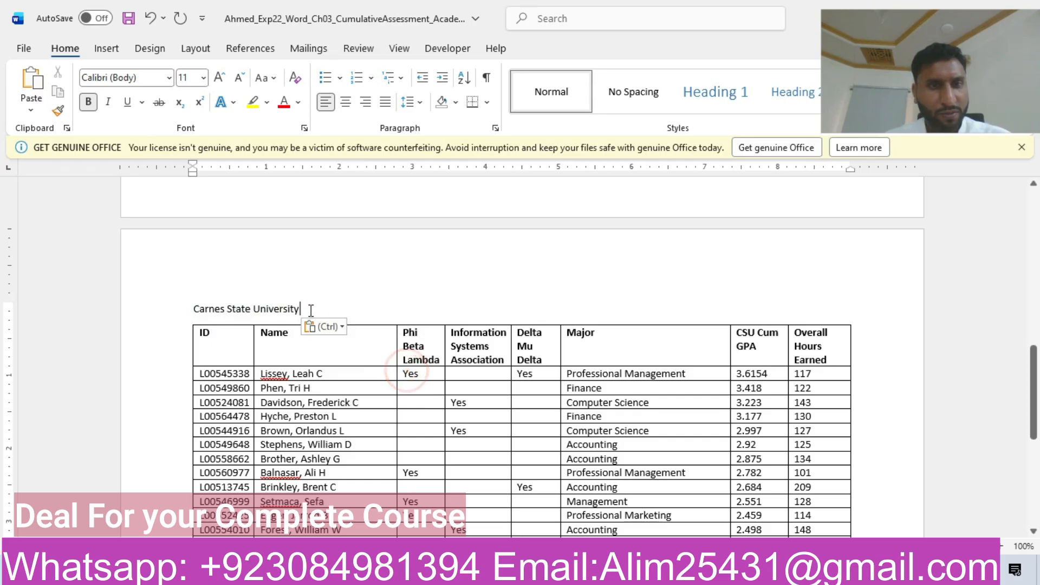
# Step: Format the "Carnes State University" line as 20-point Century Schoolbook
pyautogui.tripleClick(311, 307)
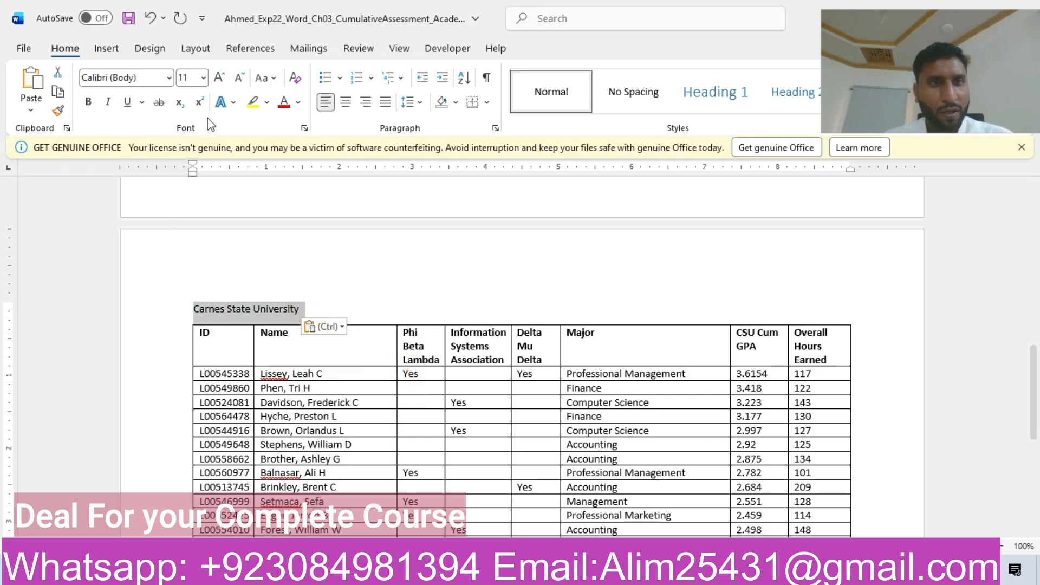
pyautogui.click(205, 79)
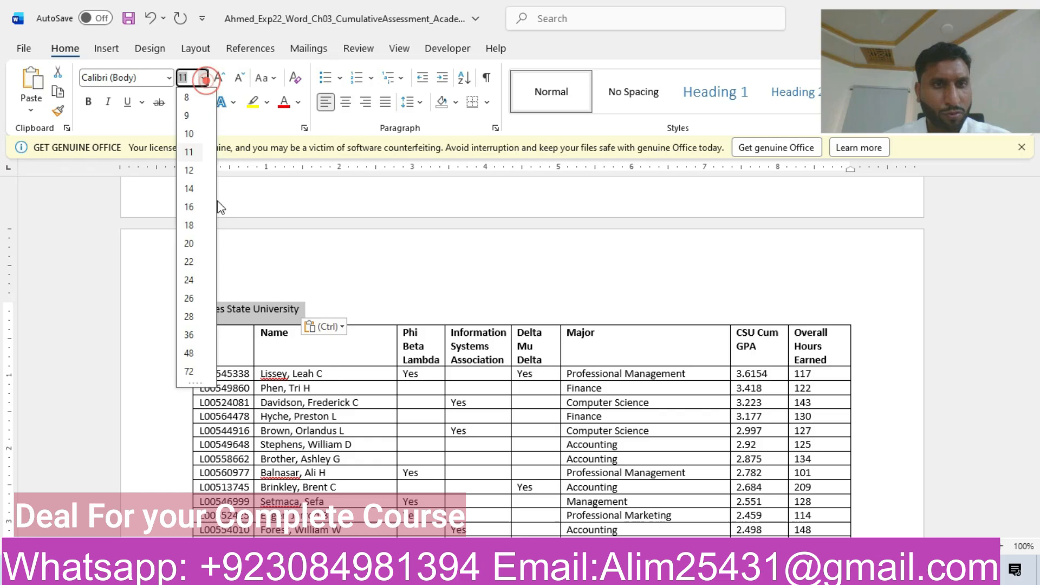
pyautogui.click(188, 245)
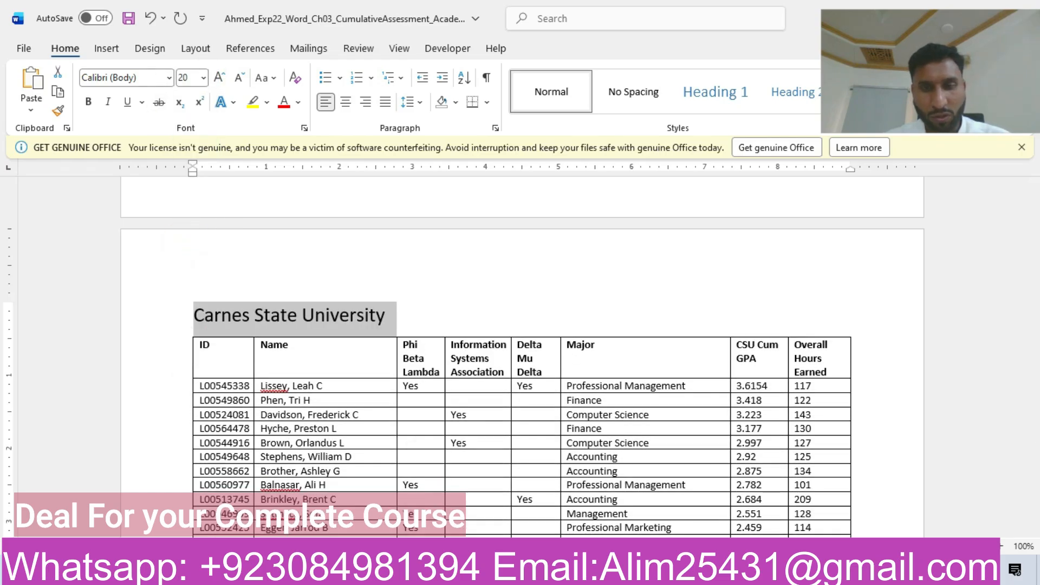
pyautogui.click(652, 510)
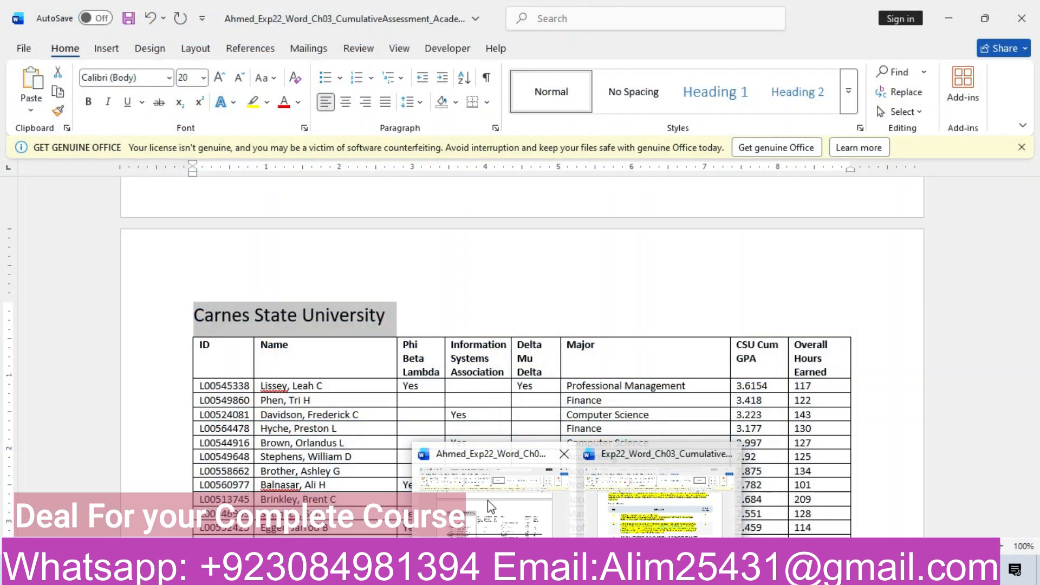
pyautogui.click(139, 79)
pyautogui.press('BackSpace')
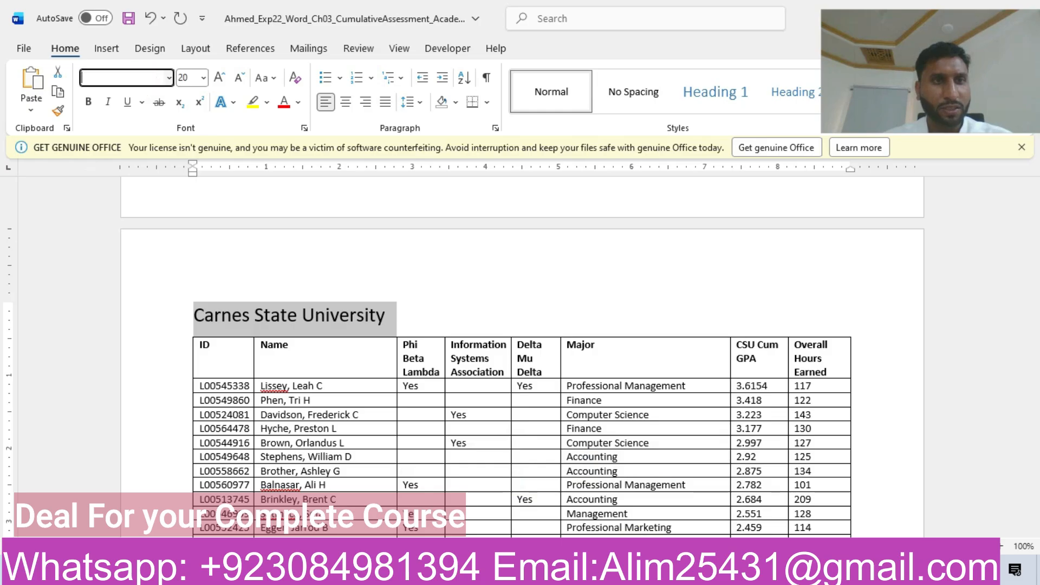
pyautogui.write('Cem')
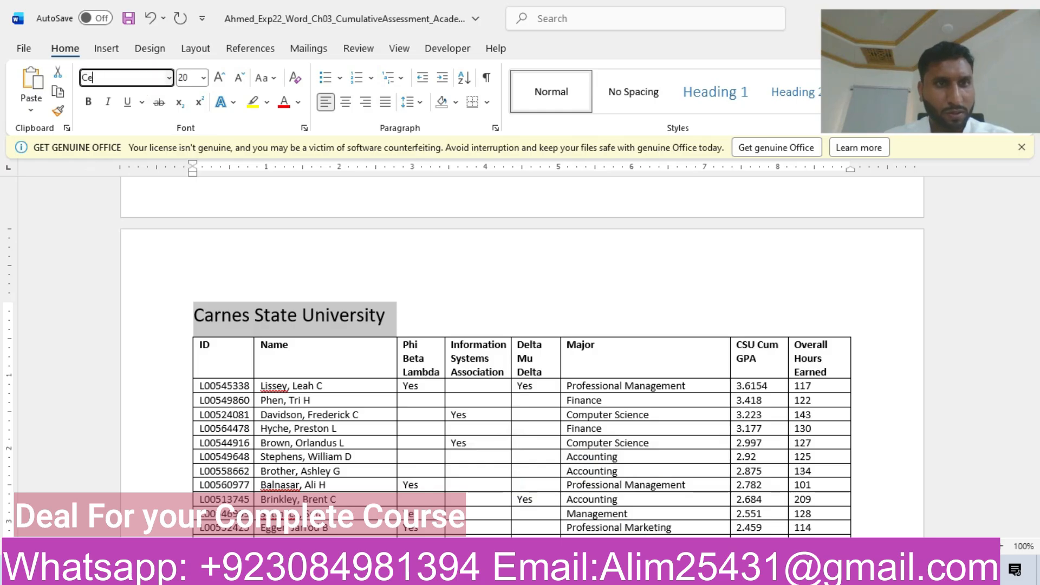
pyautogui.press('BackSpace')
pyautogui.write('C')
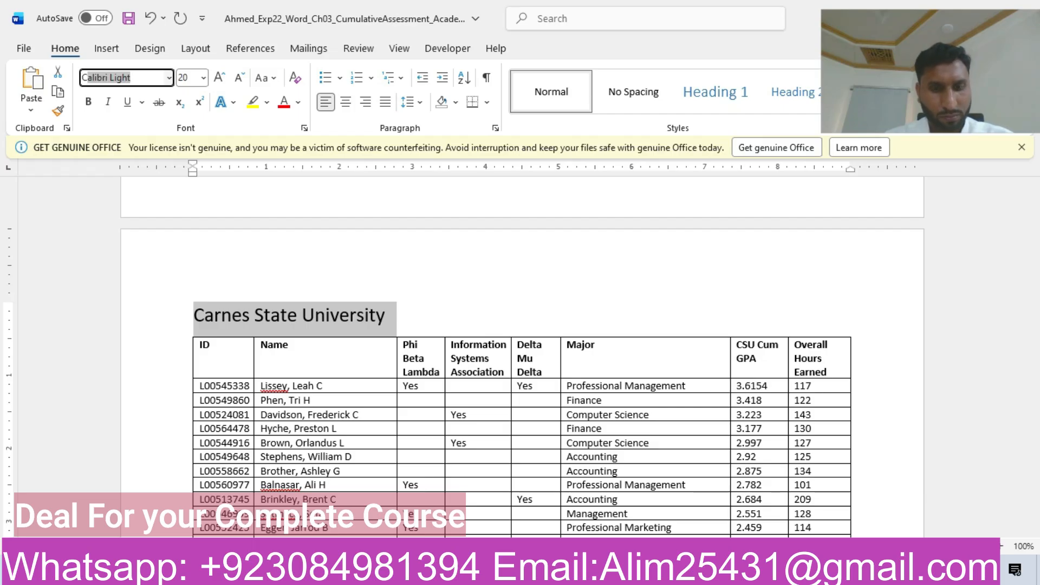
pyautogui.write('entury Schoolbook')
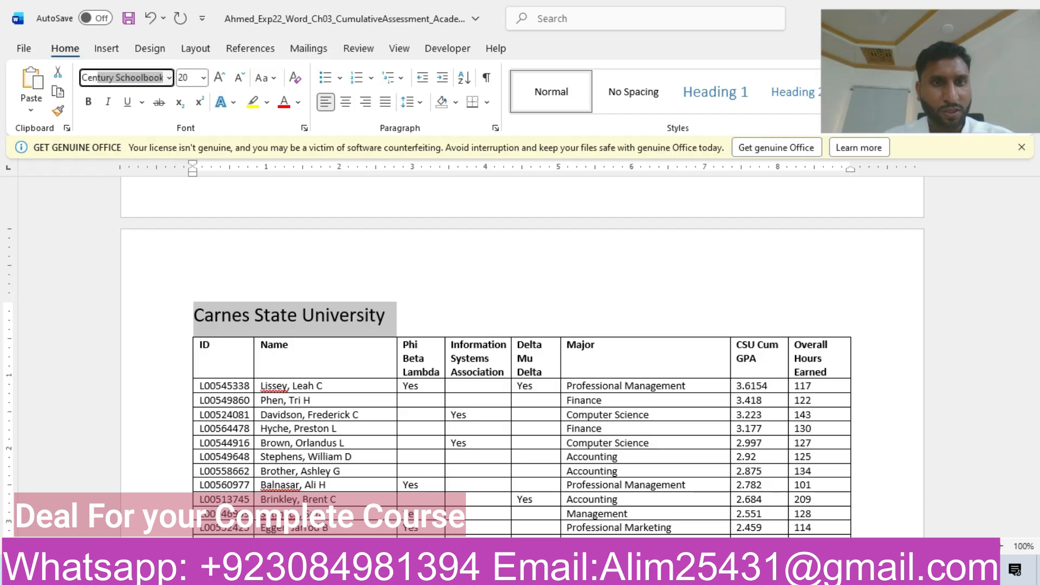
pyautogui.press('Return')
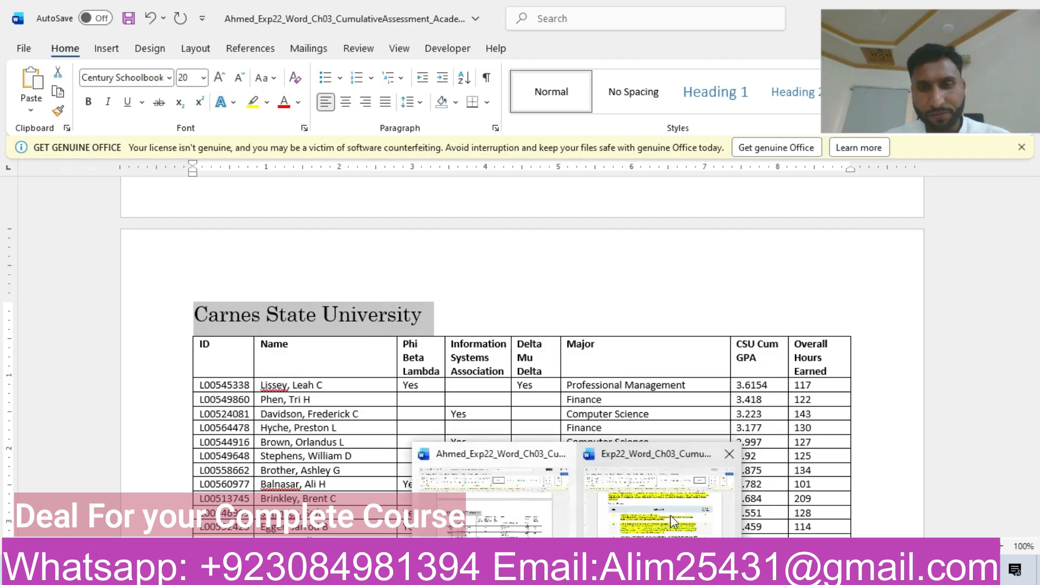
# Step: Consult step 2 of the instructions, add a new paragraph below "Carnes State University" and set its font size to 16
pyautogui.click(670, 515)
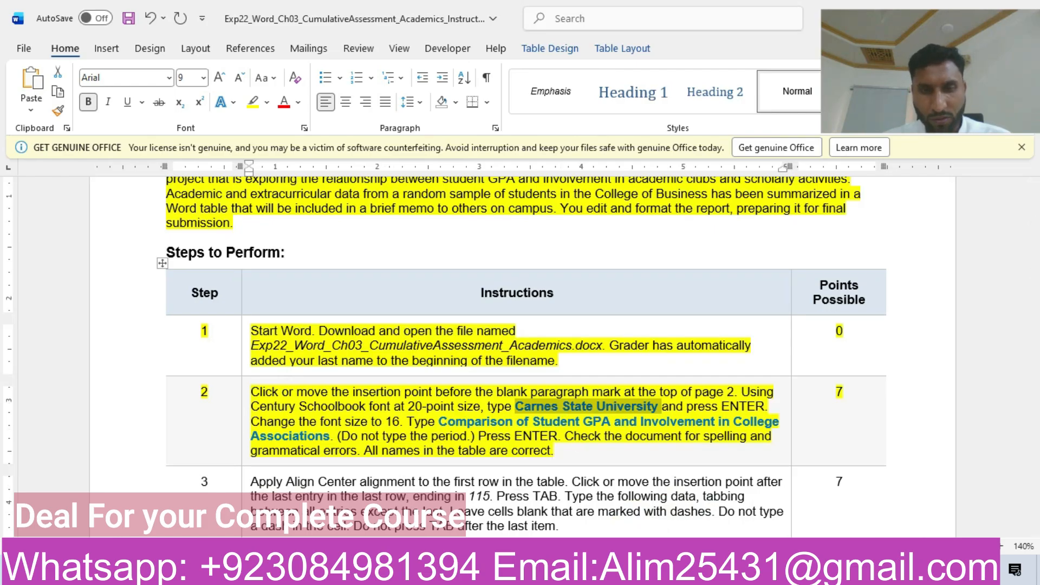
pyautogui.moveTo(574, 569)
pyautogui.click(515, 515)
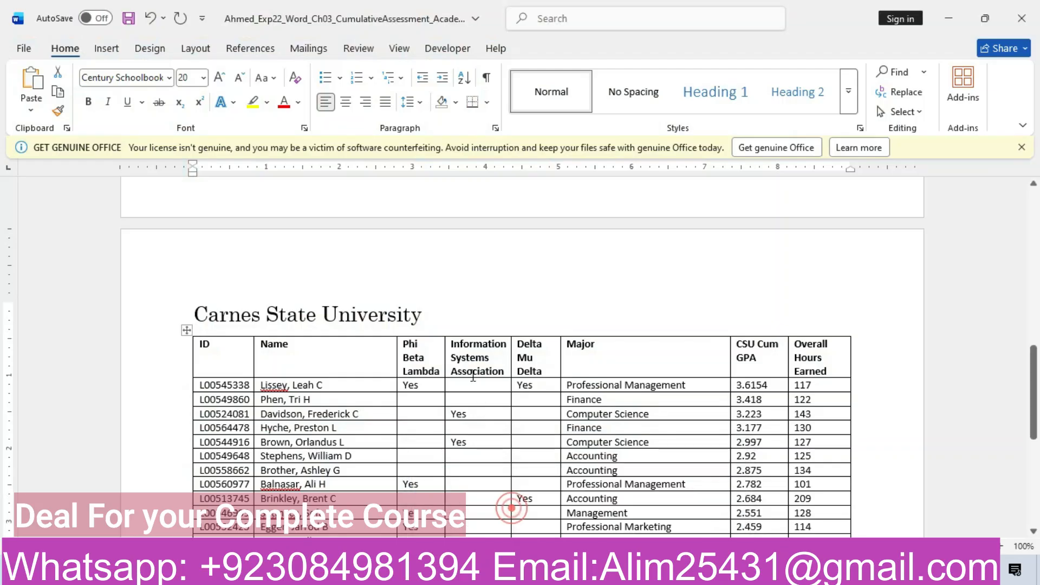
pyautogui.tripleClick(444, 313)
pyautogui.click(431, 316)
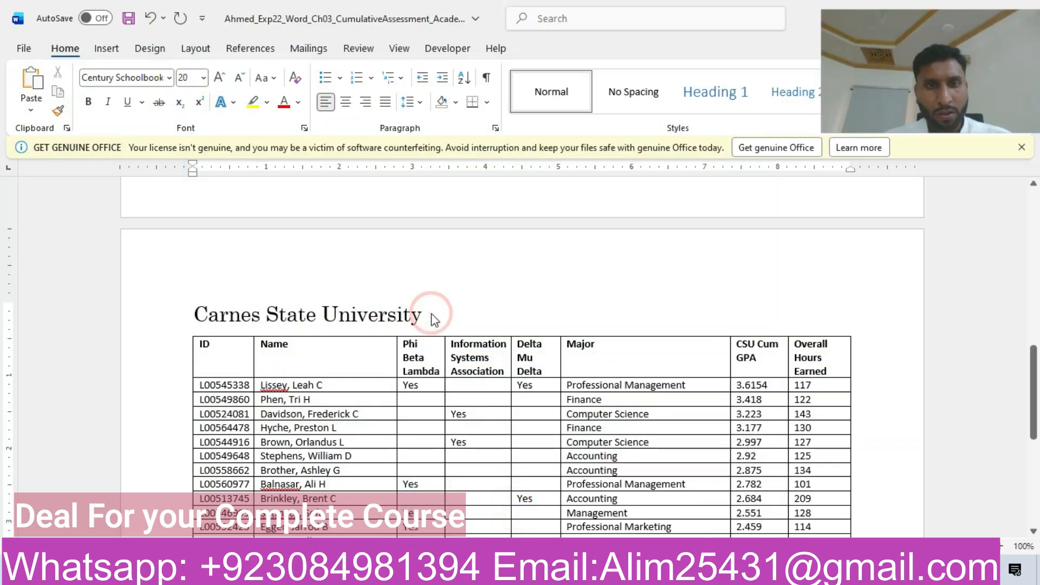
pyautogui.press('Return')
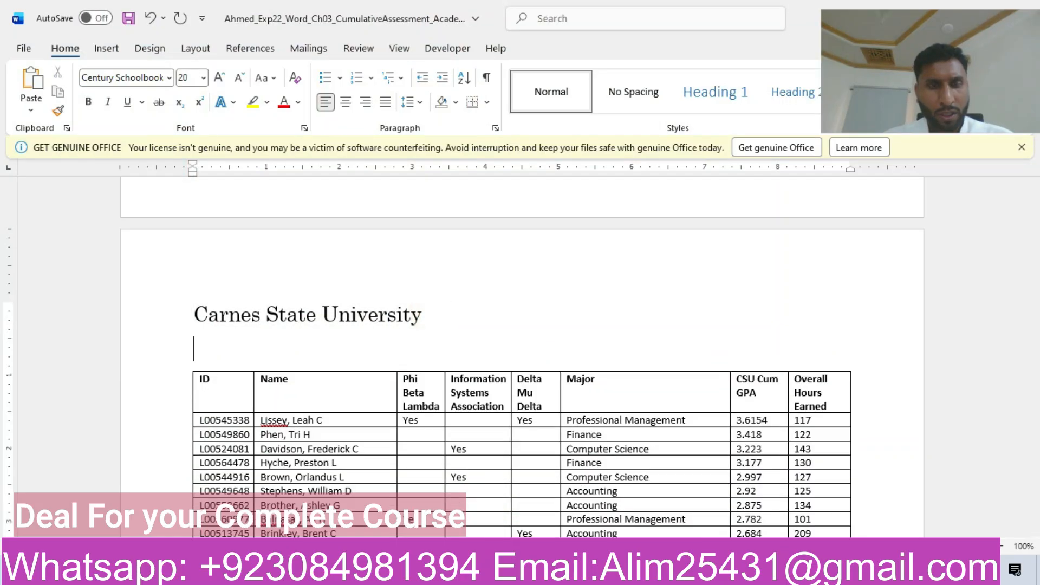
pyautogui.click(203, 77)
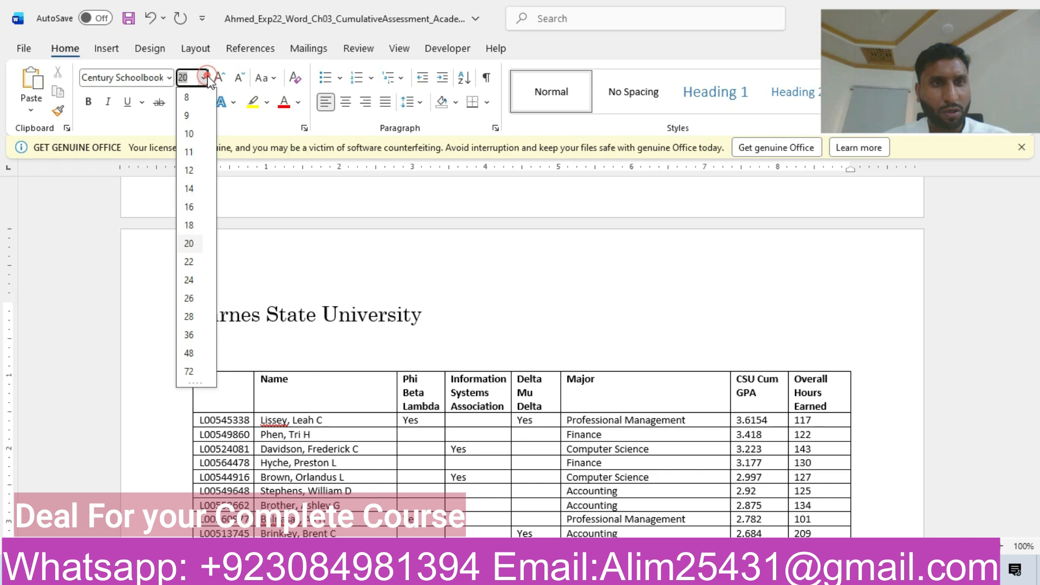
pyautogui.click(191, 206)
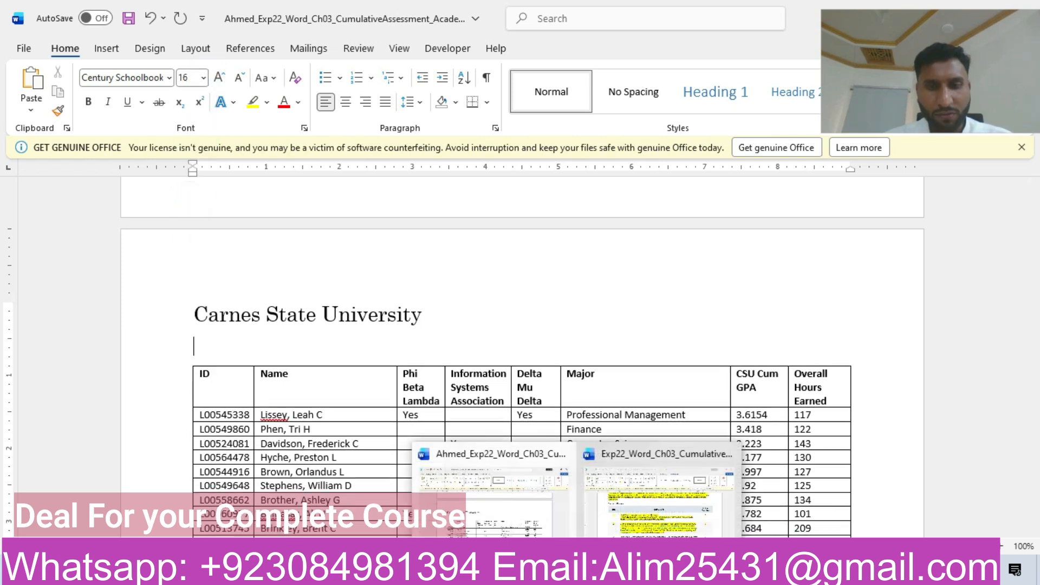
# Step: Copy "Comparison of Student GPA and Involvement in College Associations" from step 2 of the instructions and paste it as text only below "Carnes State University"
pyautogui.click(639, 512)
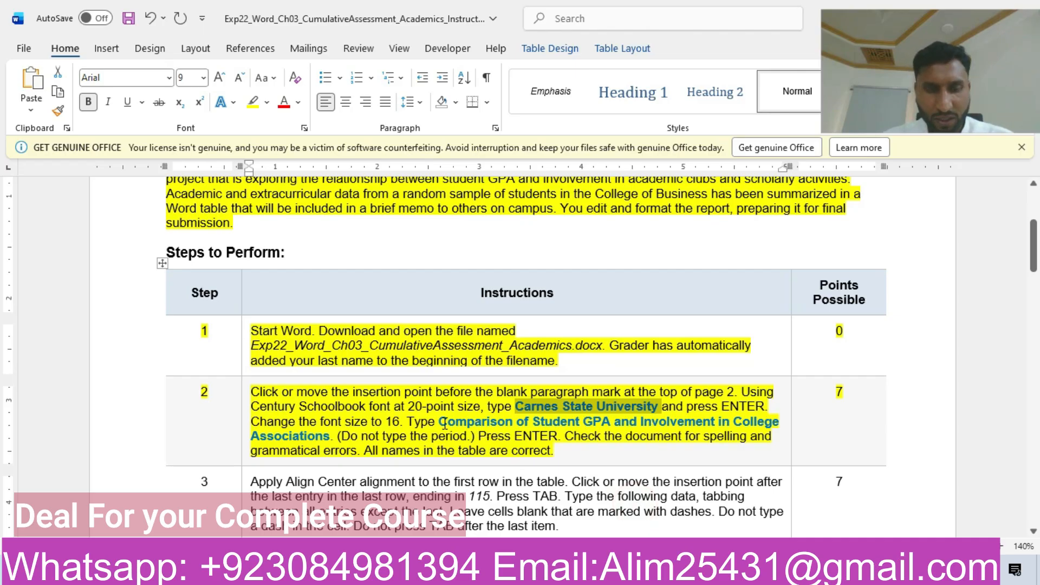
pyautogui.moveTo(442, 420); pyautogui.dragTo(334, 436)
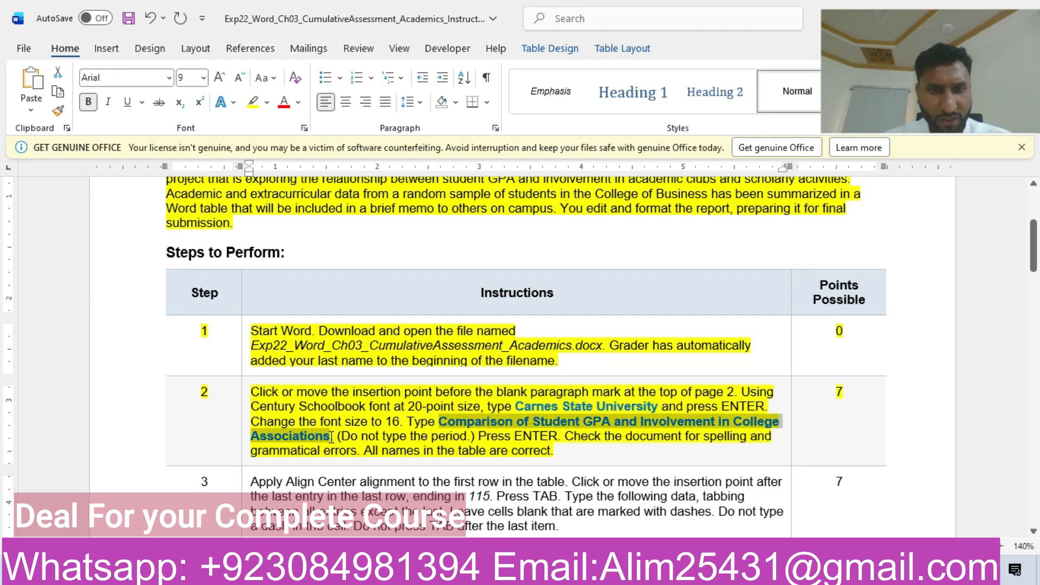
pyautogui.hotkey('ctrl', 'c')
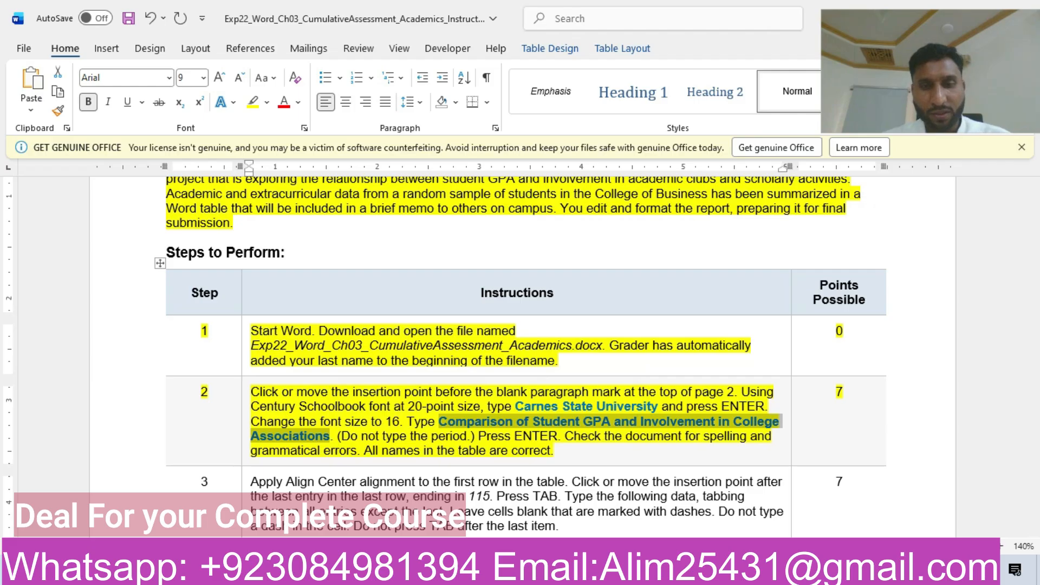
pyautogui.click(483, 486)
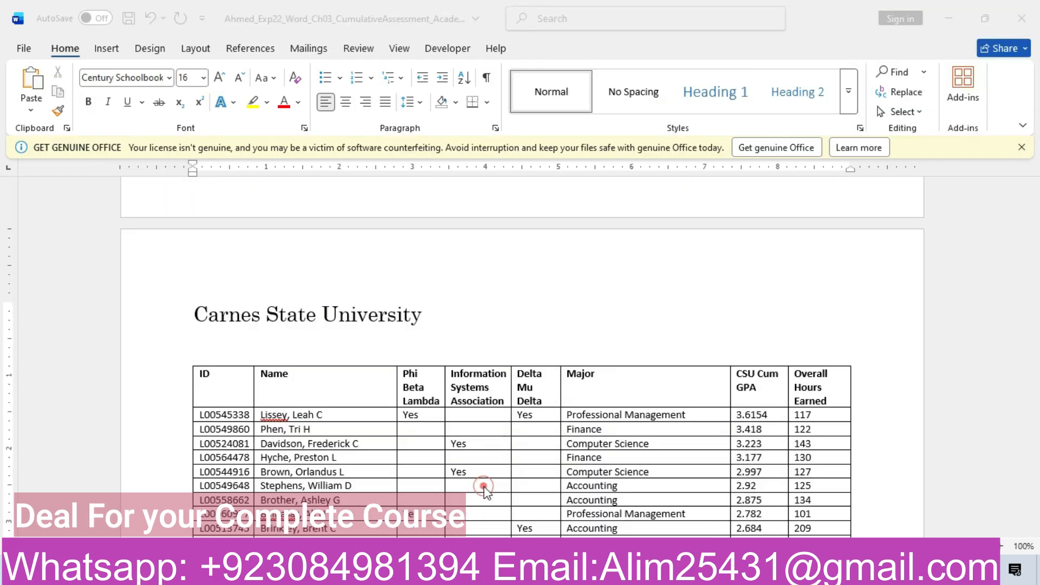
pyautogui.hotkey('ctrl', 'v')
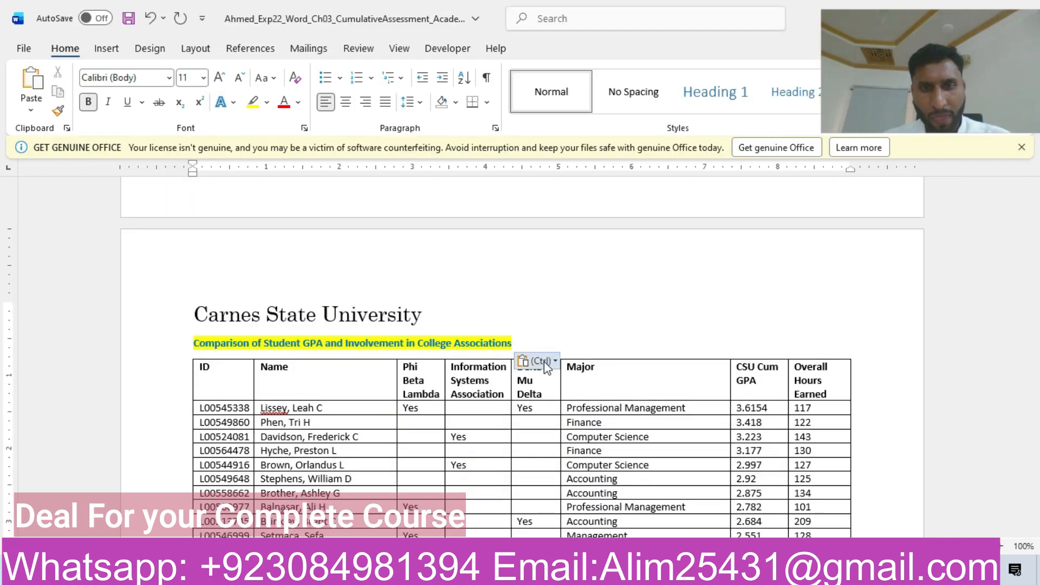
pyautogui.click(544, 361)
pyautogui.click(618, 404)
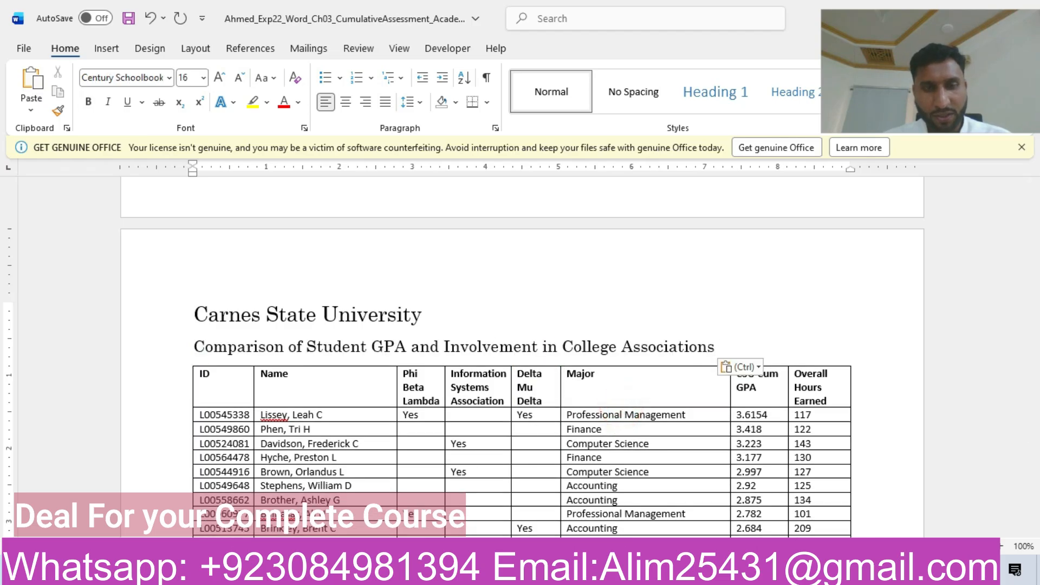
# Step: Consult the rest of step 2 in the instructions and add a new paragraph below the memorandum's "Comparison of Student GPA" line
pyautogui.moveTo(556, 574)
pyautogui.click(641, 520)
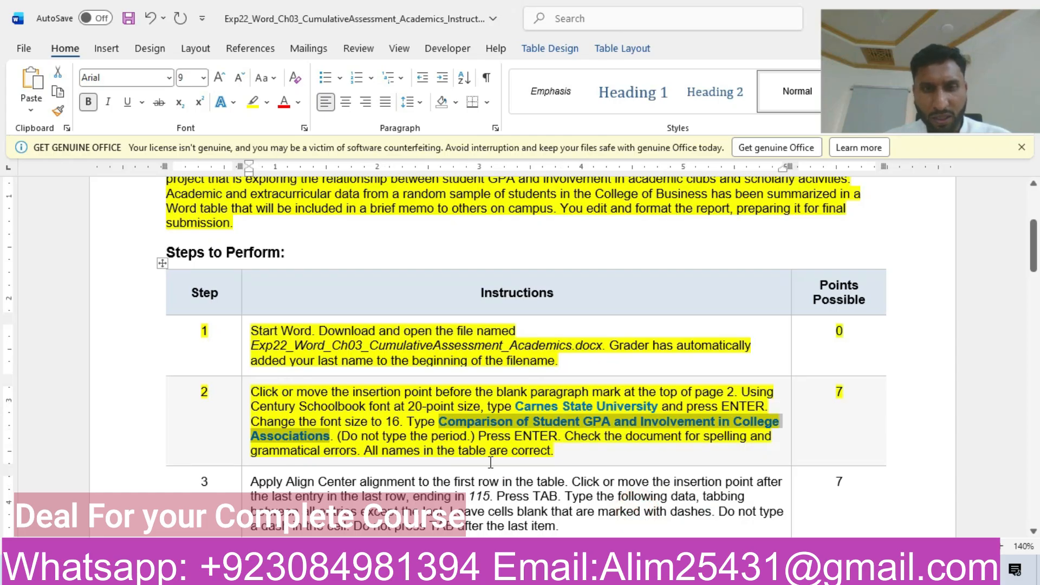
pyautogui.moveTo(556, 574)
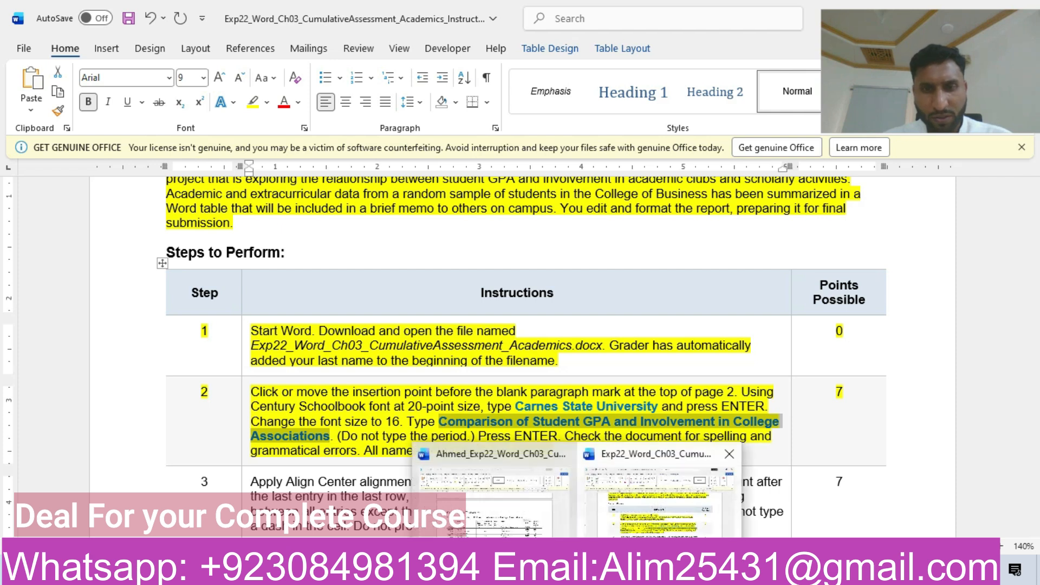
pyautogui.click(519, 505)
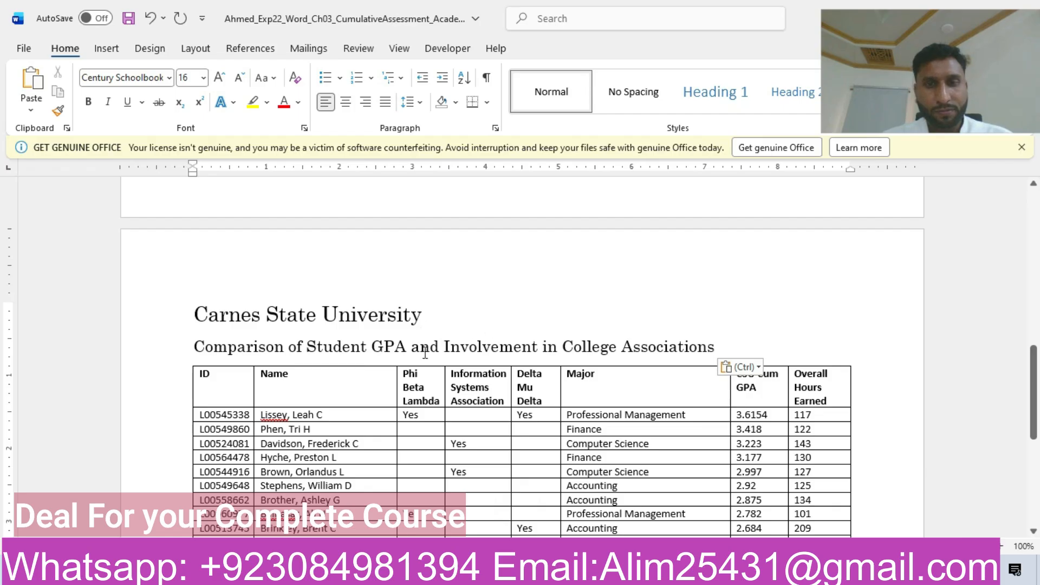
pyautogui.moveTo(557, 574)
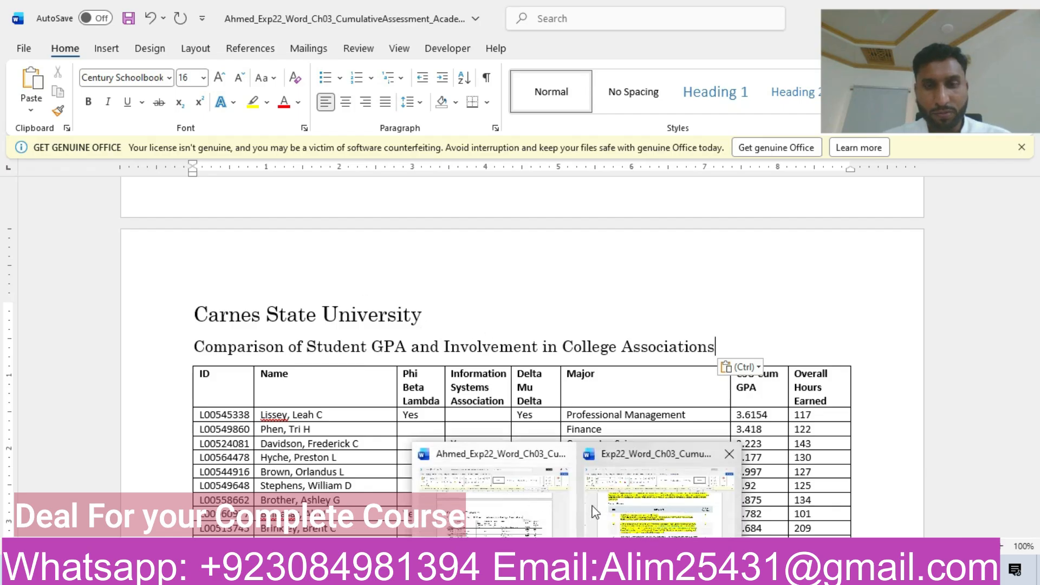
pyautogui.click(627, 514)
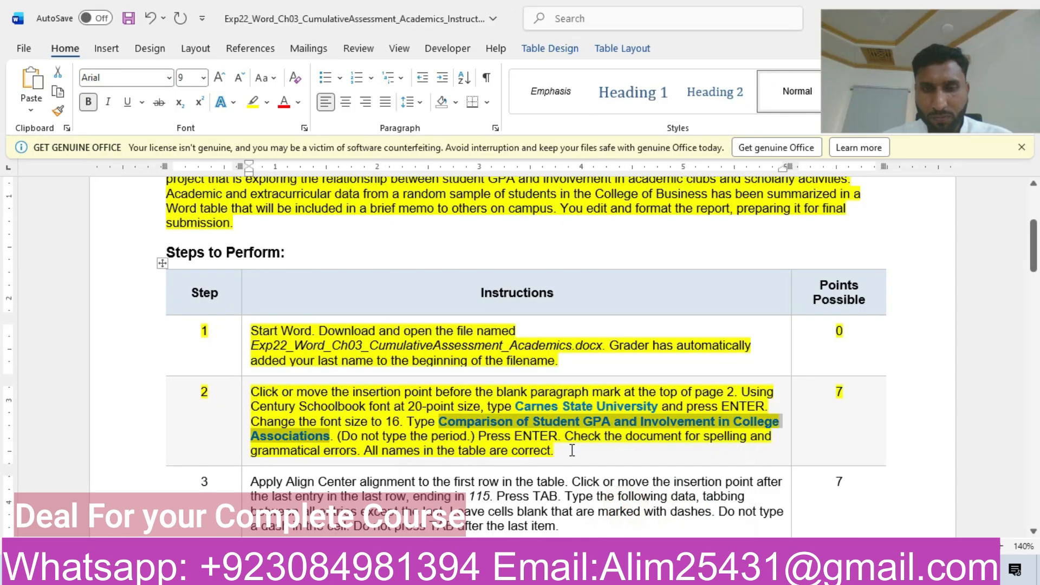
pyautogui.moveTo(575, 576)
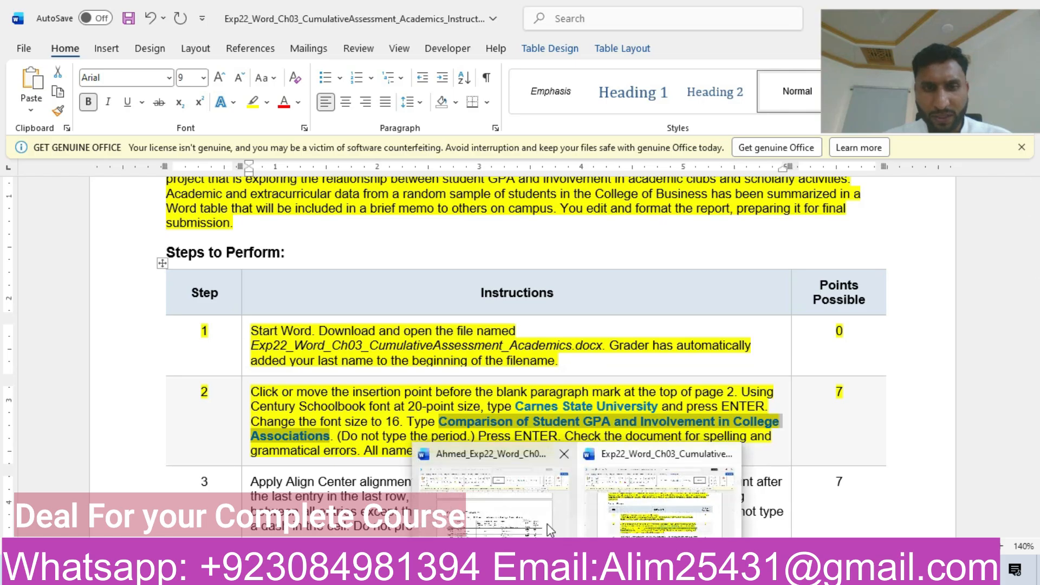
pyautogui.click(521, 515)
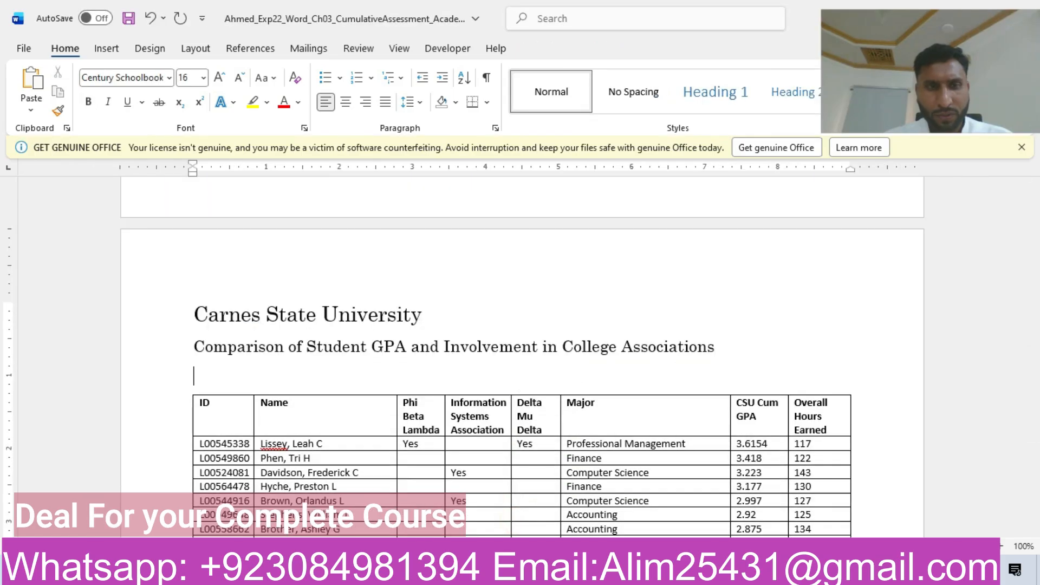
# Step: Start a spelling and grammar check of the memorandum and consult step 2 of the instructions on how to treat the table's names
pyautogui.click(372, 47)
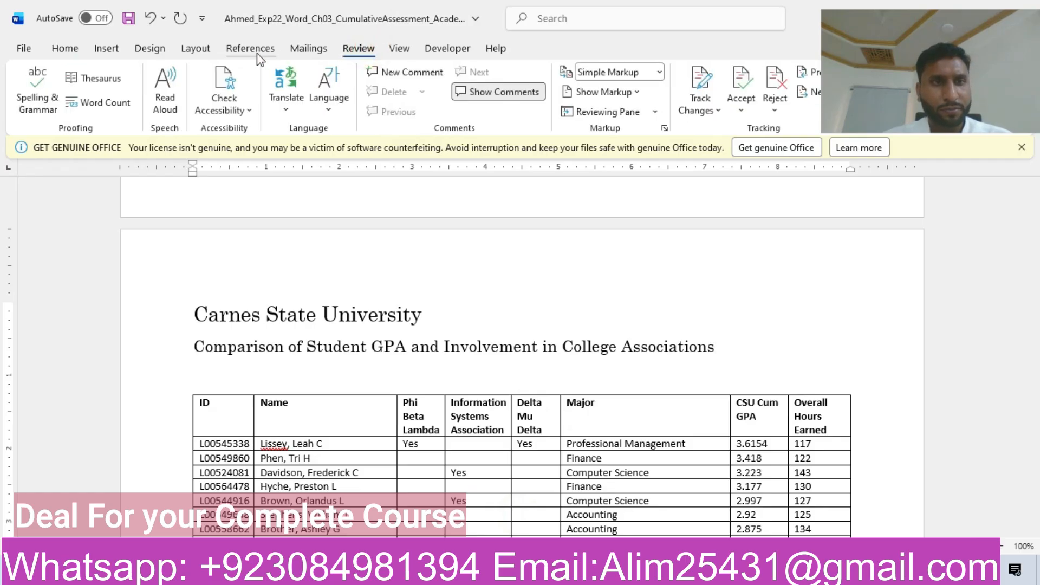
pyautogui.click(29, 81)
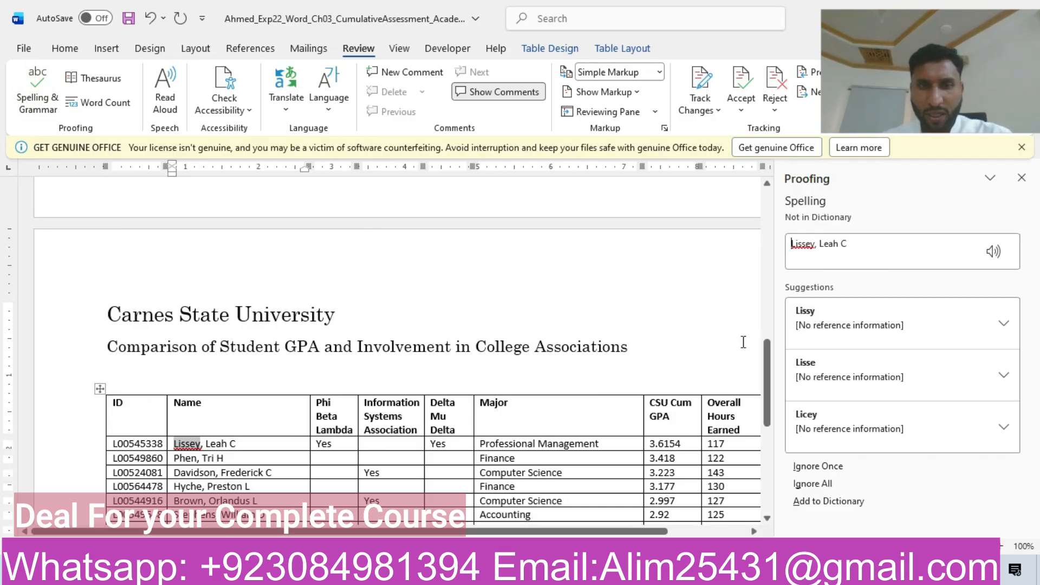
pyautogui.moveTo(576, 571)
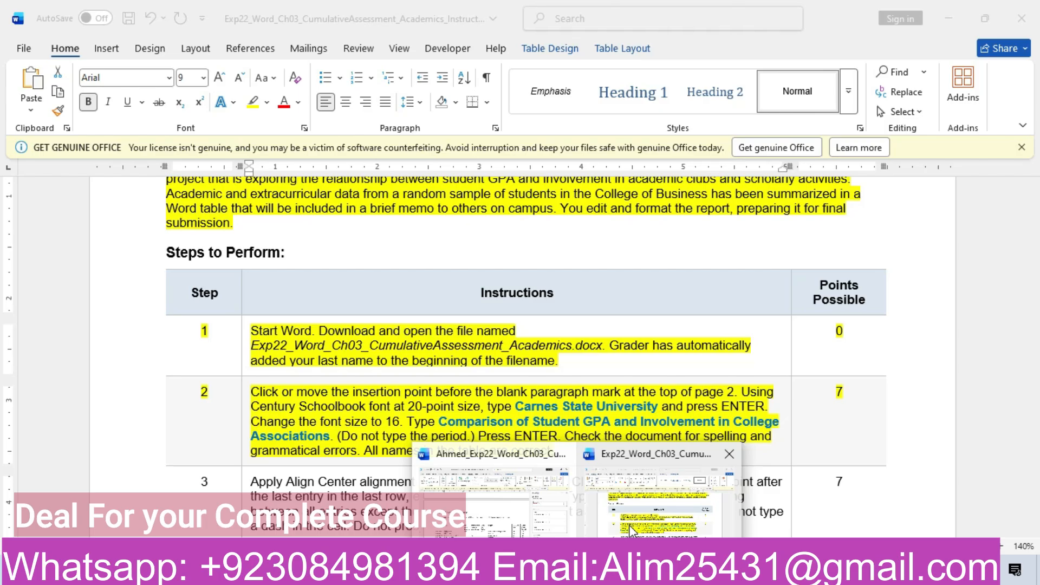
pyautogui.click(631, 531)
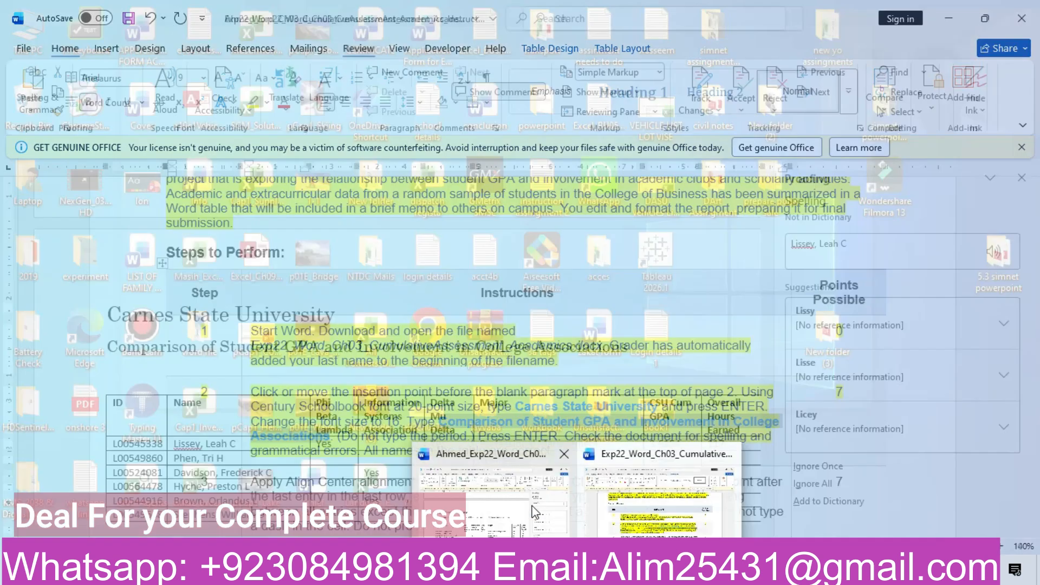
pyautogui.click(533, 512)
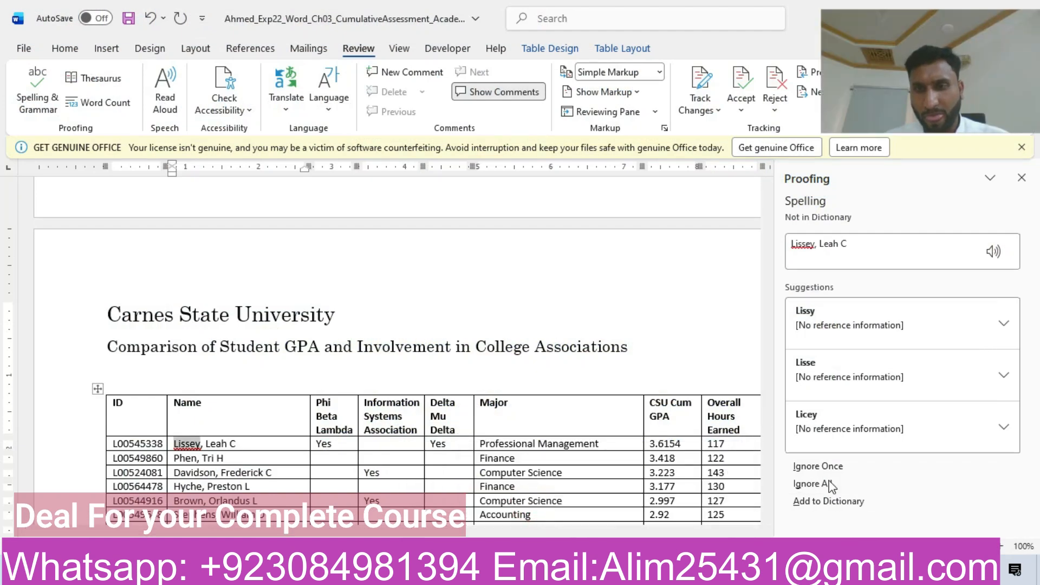
# Step: Ignore each flagged name in the table once, correct "grouo" to "group" in the memo body, and dismiss the readability statistics
pyautogui.click(820, 462)
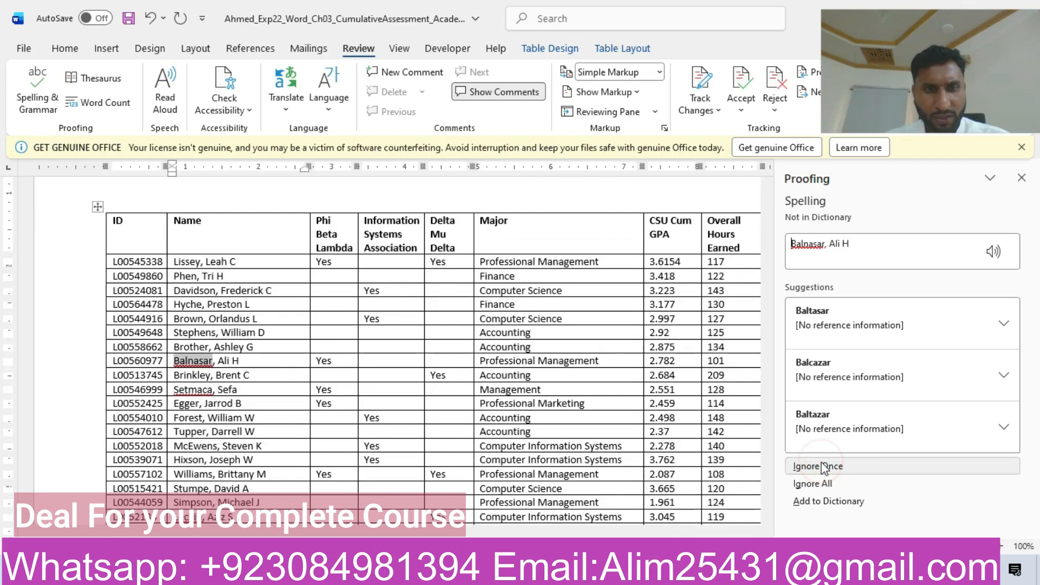
pyautogui.click(822, 466)
pyautogui.click(820, 463)
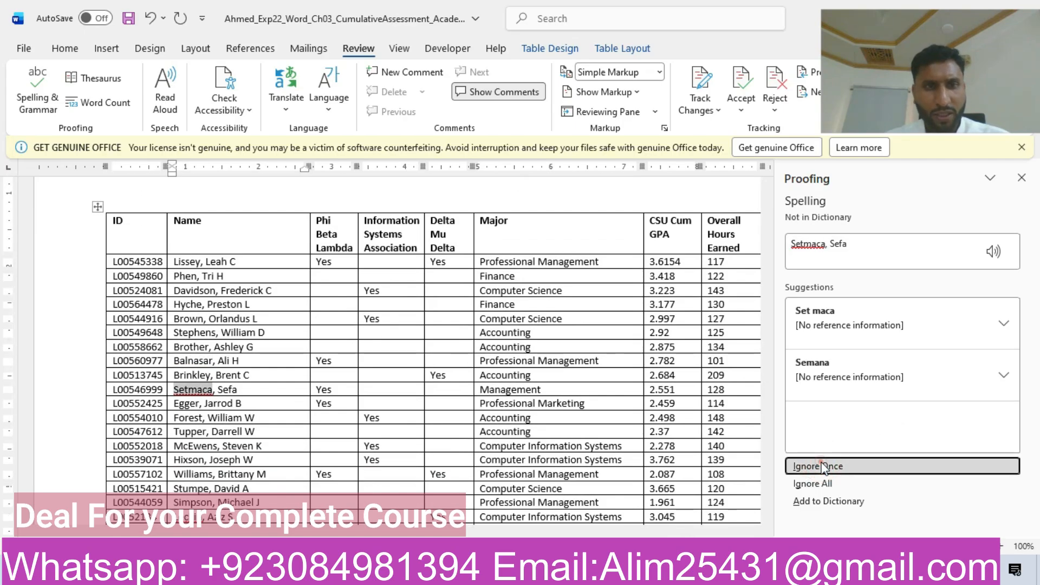
pyautogui.click(812, 469)
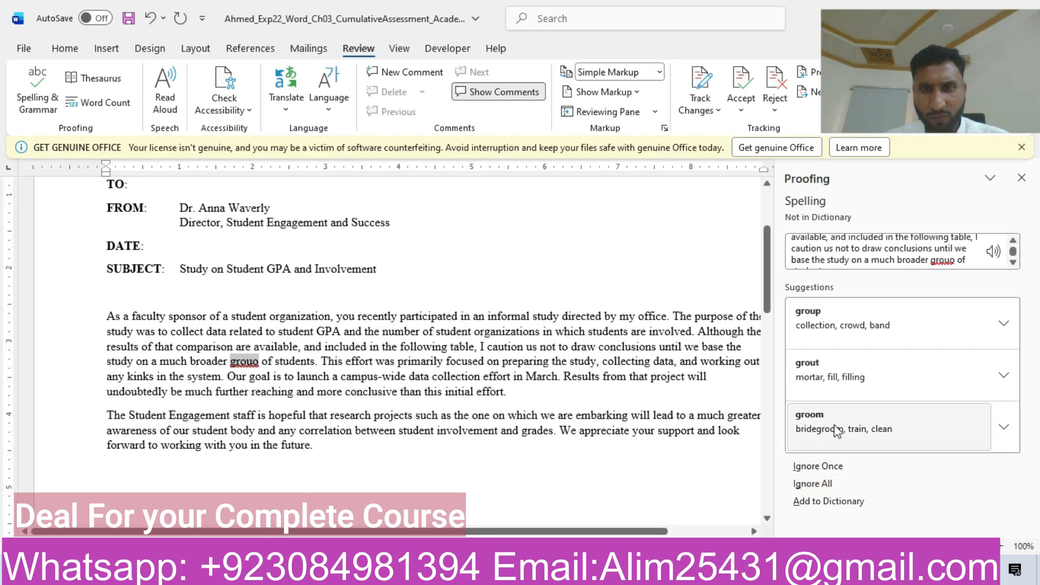
pyautogui.click(823, 316)
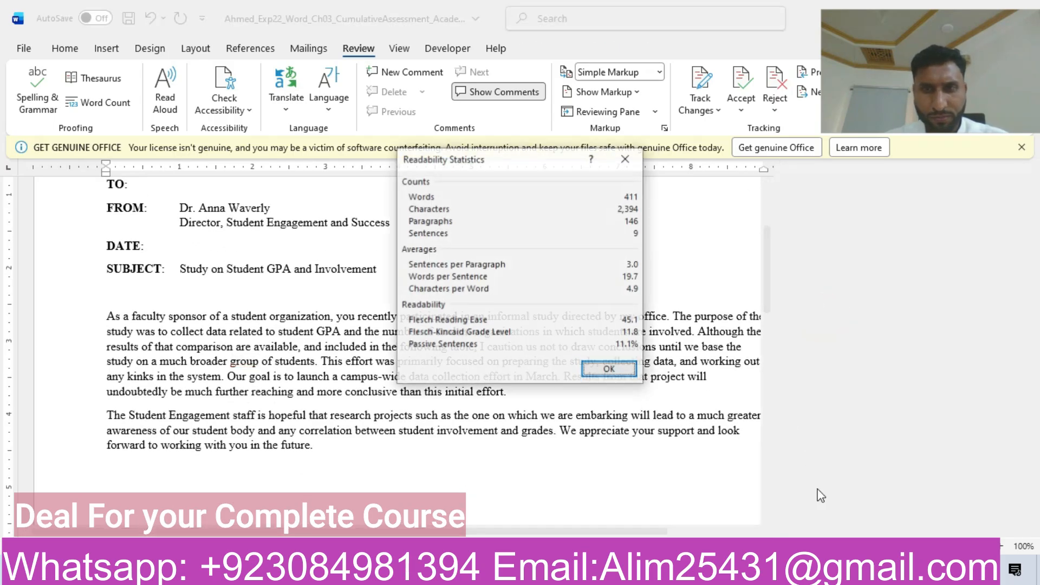
pyautogui.click(609, 370)
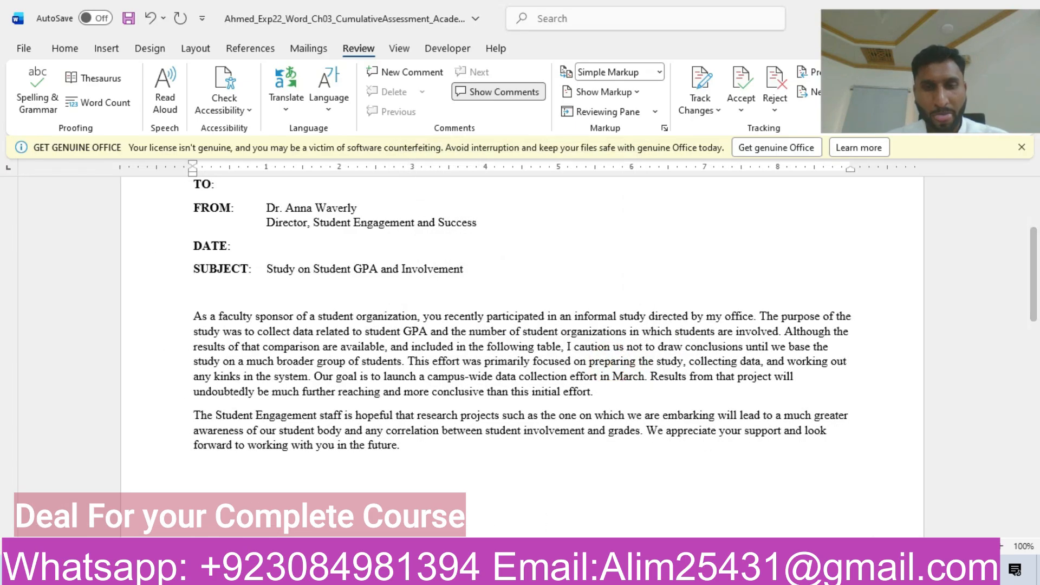
# Step: Switch to the instructions document and highlight the step 3 row in yellow
pyautogui.moveTo(576, 570)
pyautogui.click(648, 495)
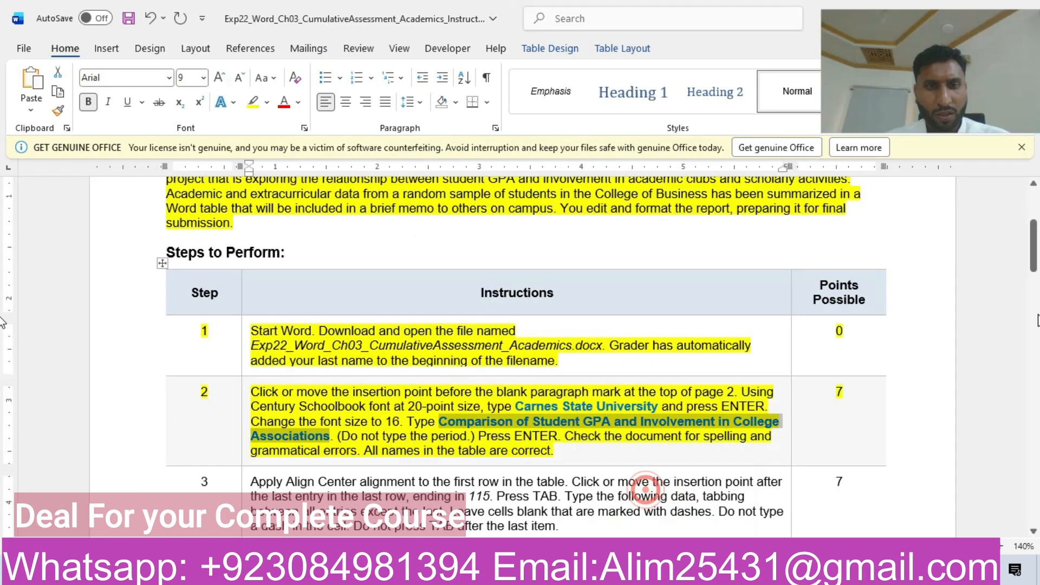
pyautogui.moveTo(1034, 250); pyautogui.dragTo(1037, 280)
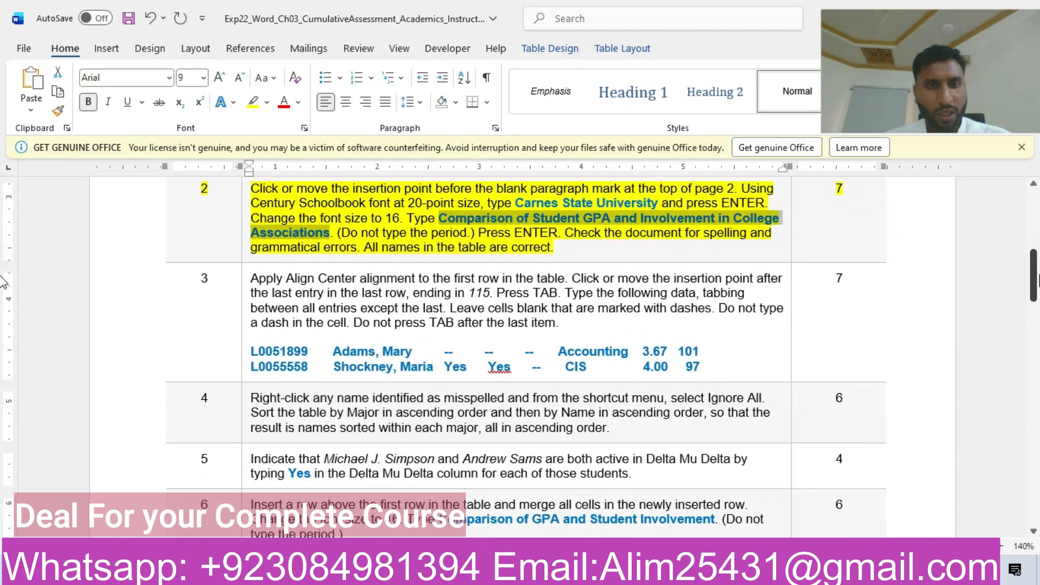
pyautogui.click(132, 314)
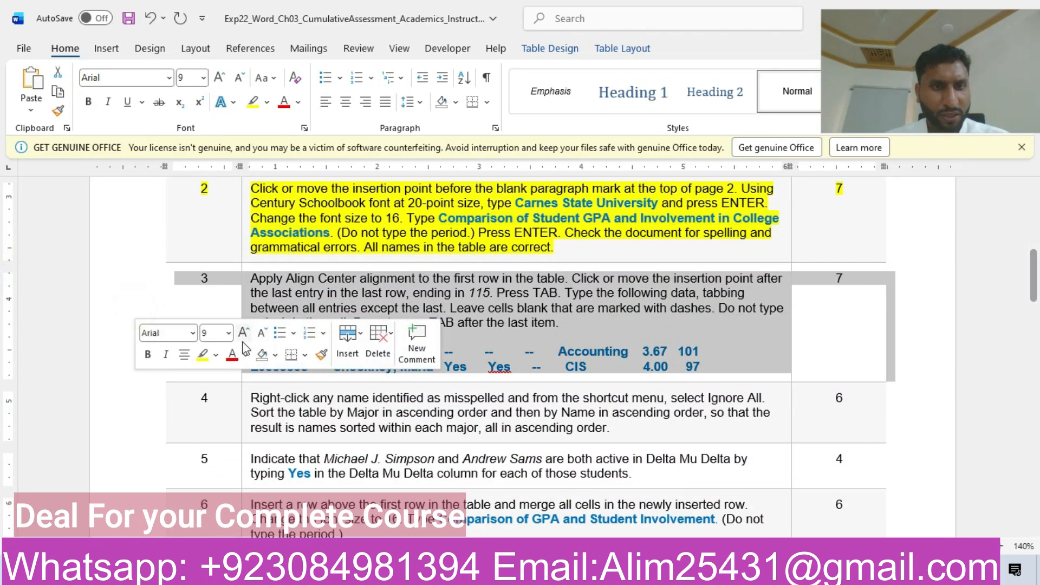
pyautogui.click(204, 355)
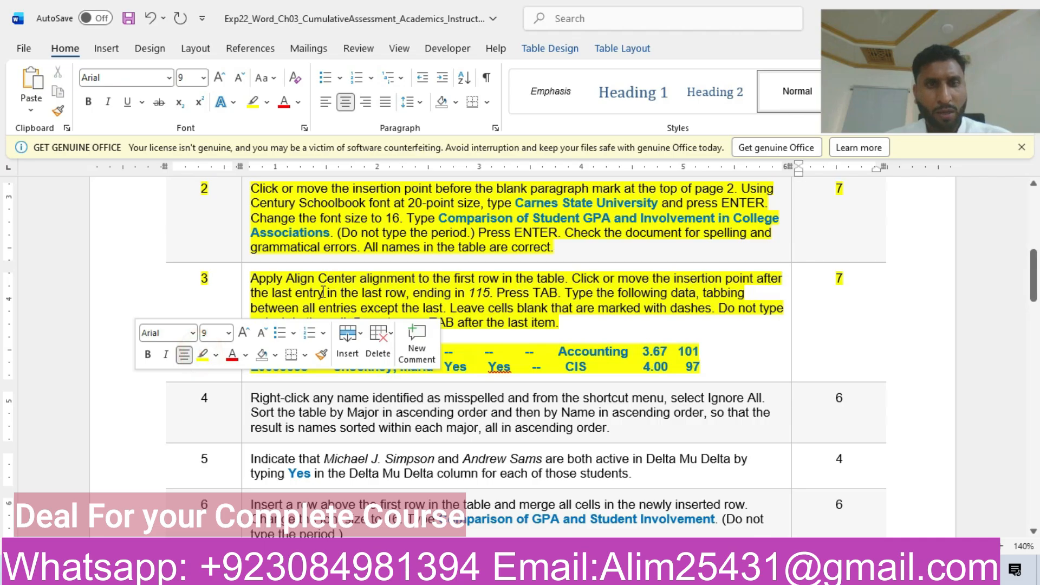
pyautogui.click(323, 293)
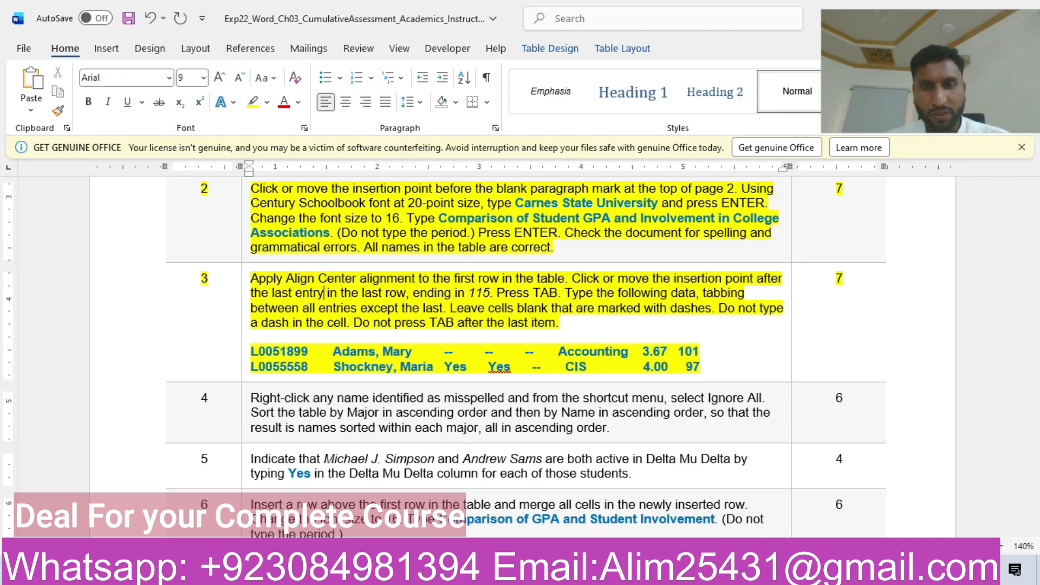
# Step: Return to the memorandum and center the text of the first row in the page 2 table
pyautogui.moveTo(707, 479)
pyautogui.click(572, 512)
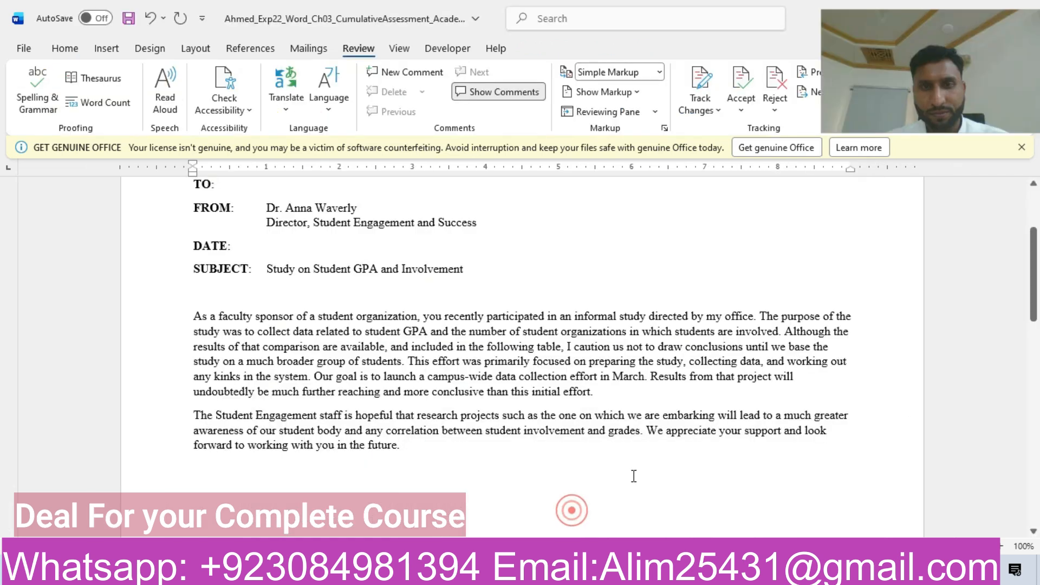
pyautogui.click(1031, 283)
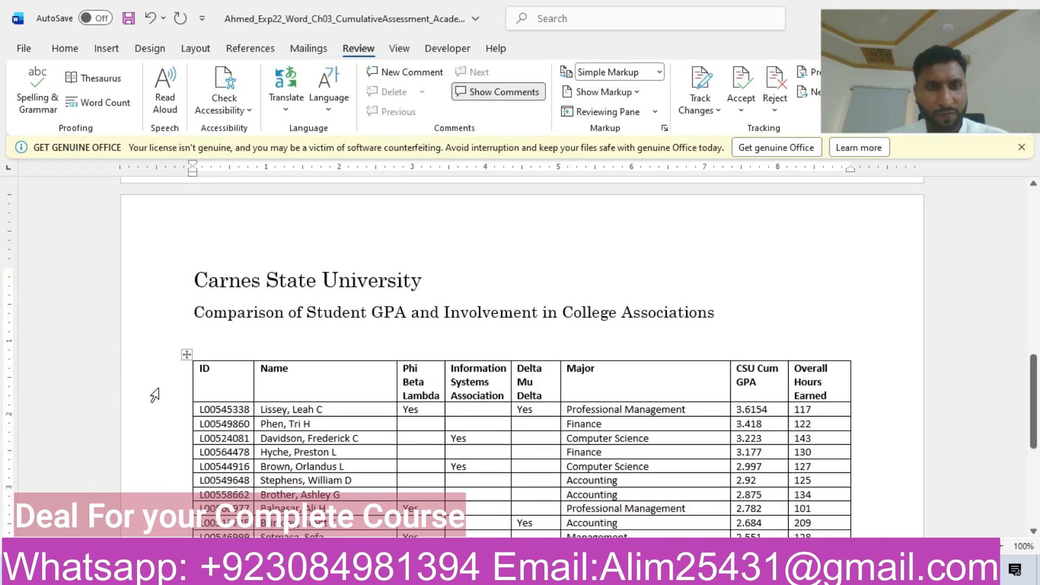
pyautogui.click(154, 385)
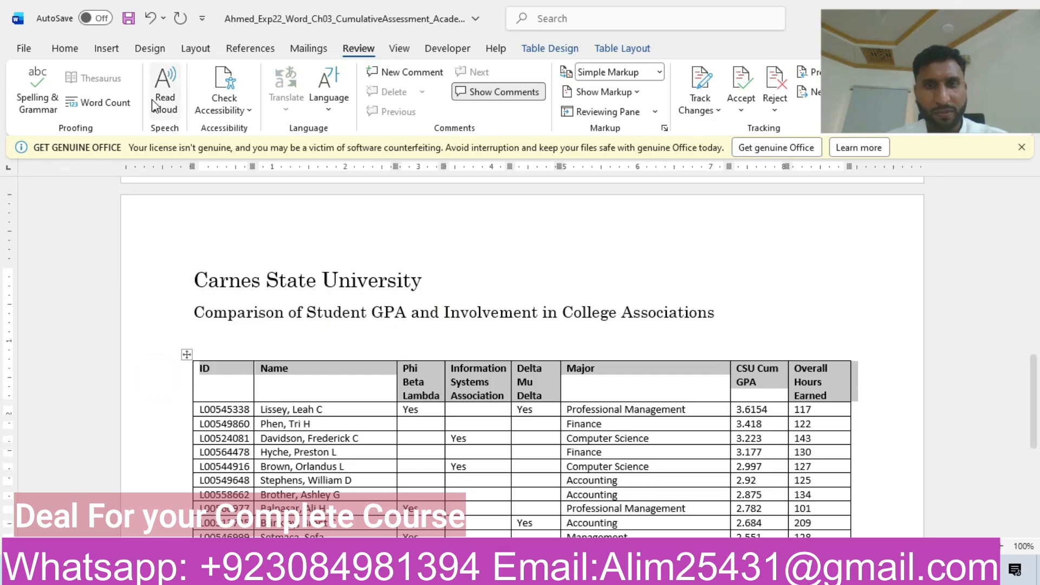
pyautogui.click(65, 49)
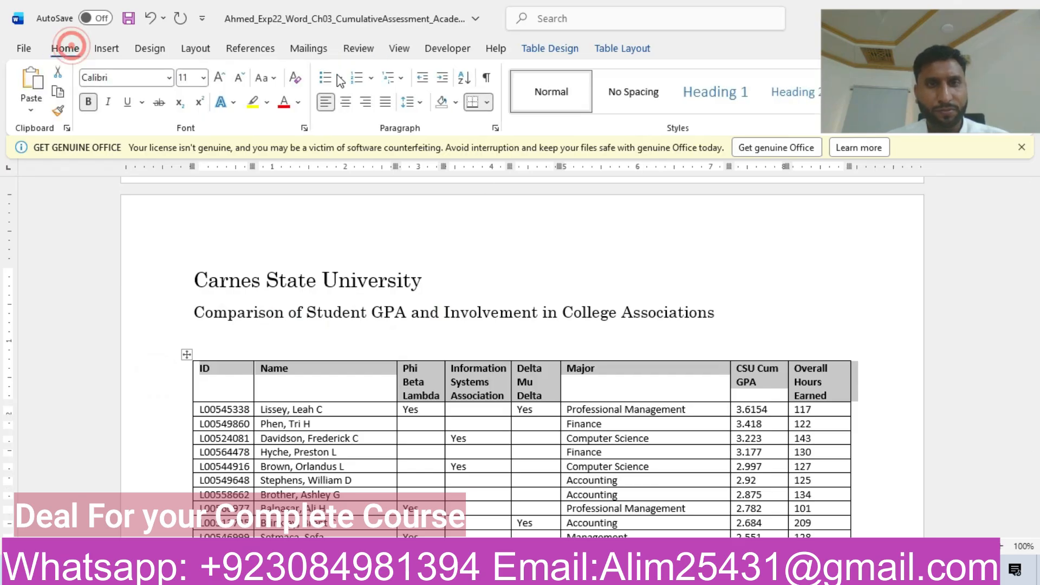
pyautogui.click(346, 103)
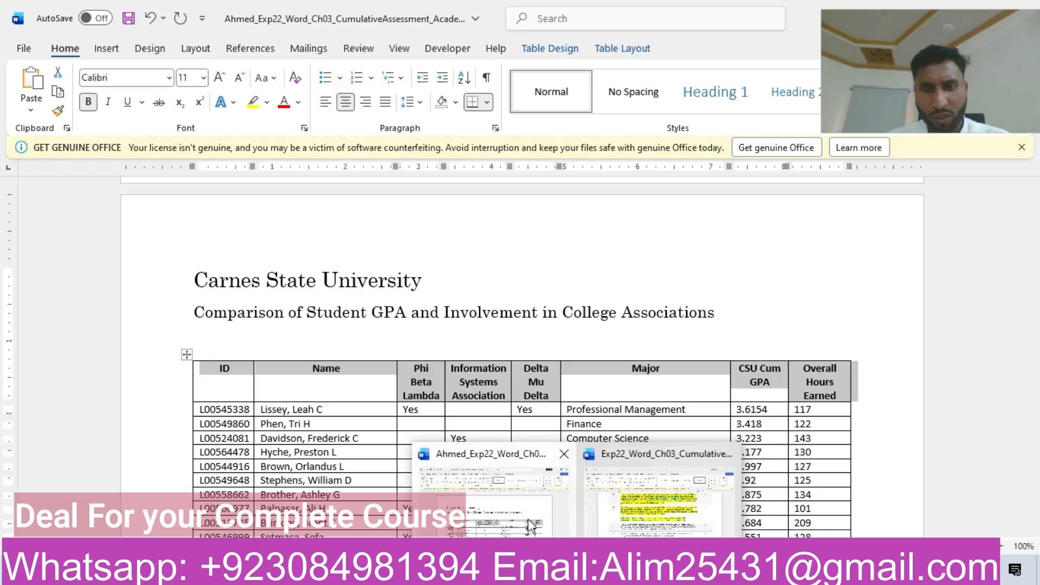
# Step: Check step 3 of the instructions and add a new row after the last row of the memorandum's page 2 table
pyautogui.click(672, 485)
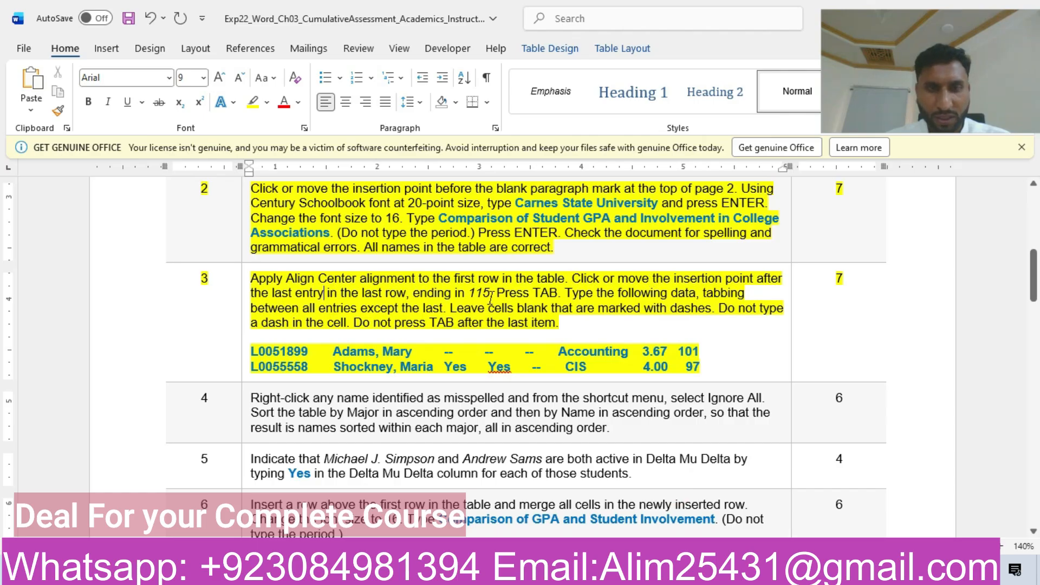
pyautogui.moveTo(577, 572)
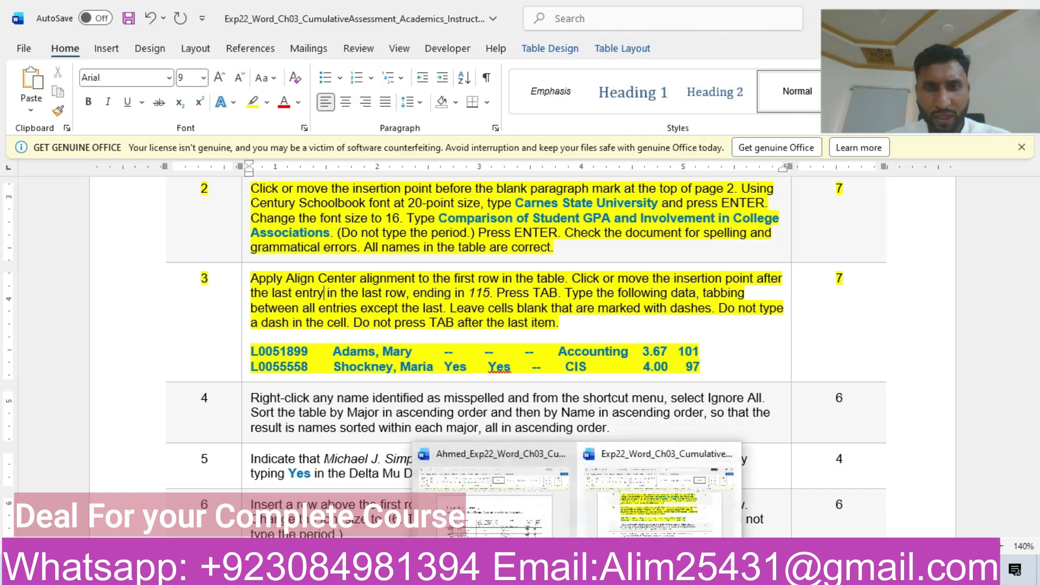
pyautogui.click(524, 512)
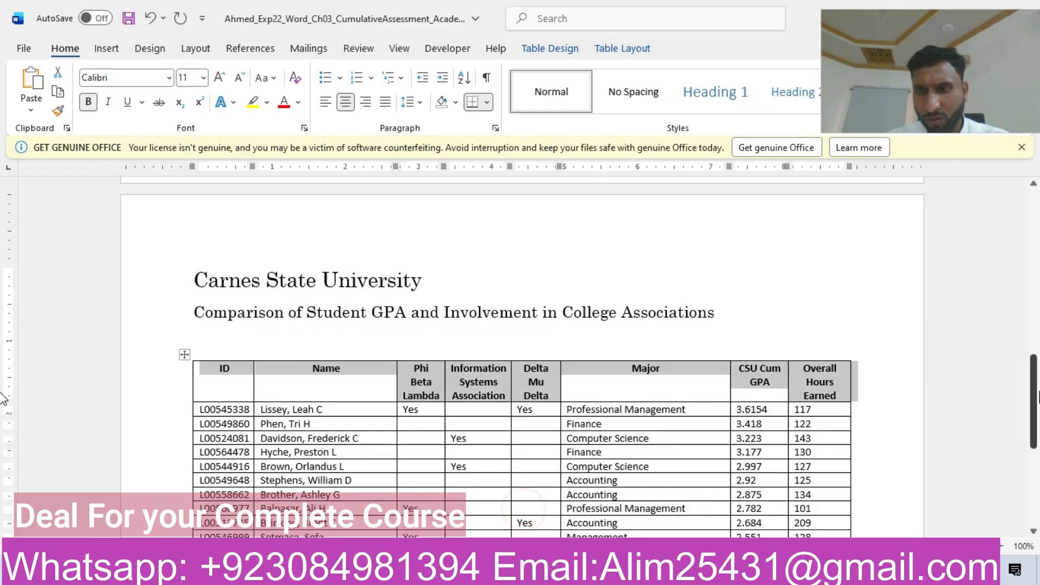
pyautogui.scroll(-3, 3, 444)
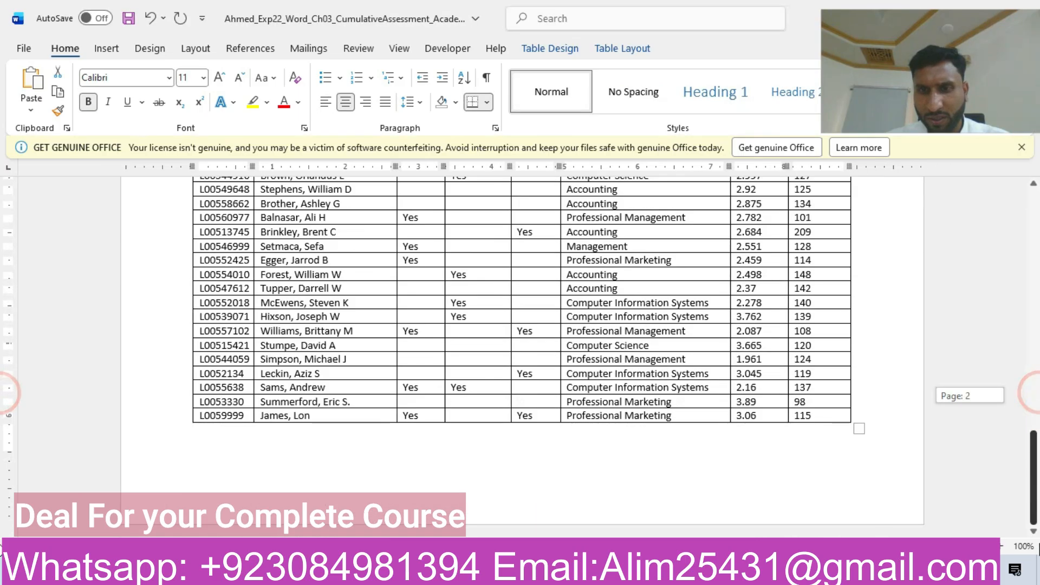
pyautogui.click(819, 417)
pyautogui.moveTo(577, 572)
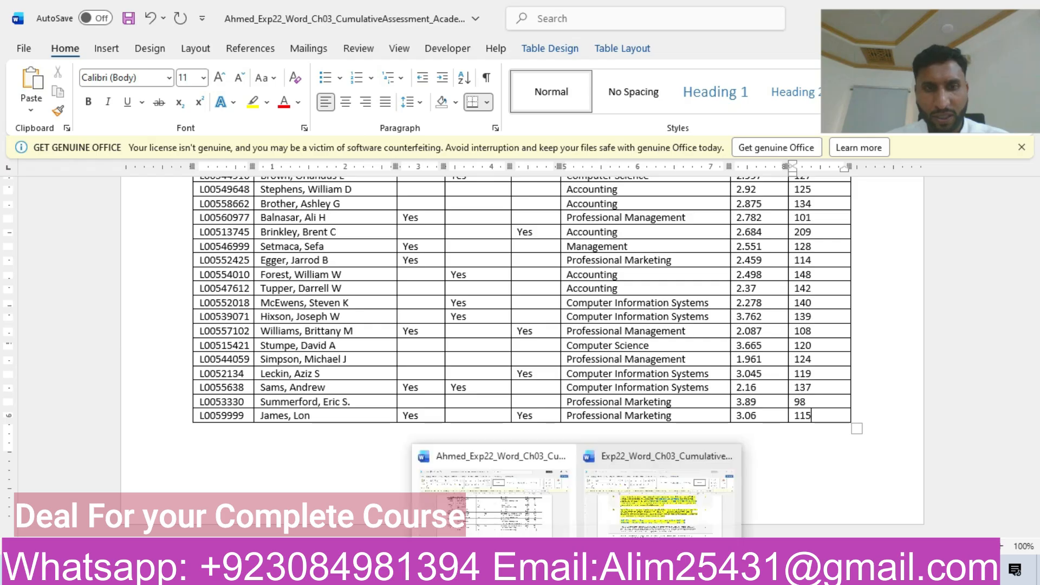
pyautogui.click(664, 501)
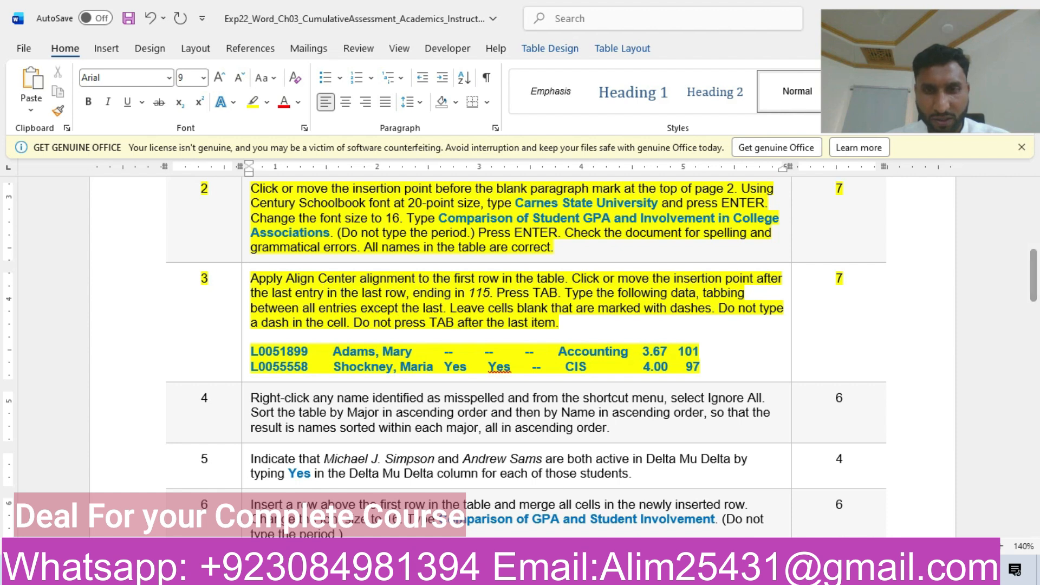
pyautogui.moveTo(577, 571)
pyautogui.click(490, 508)
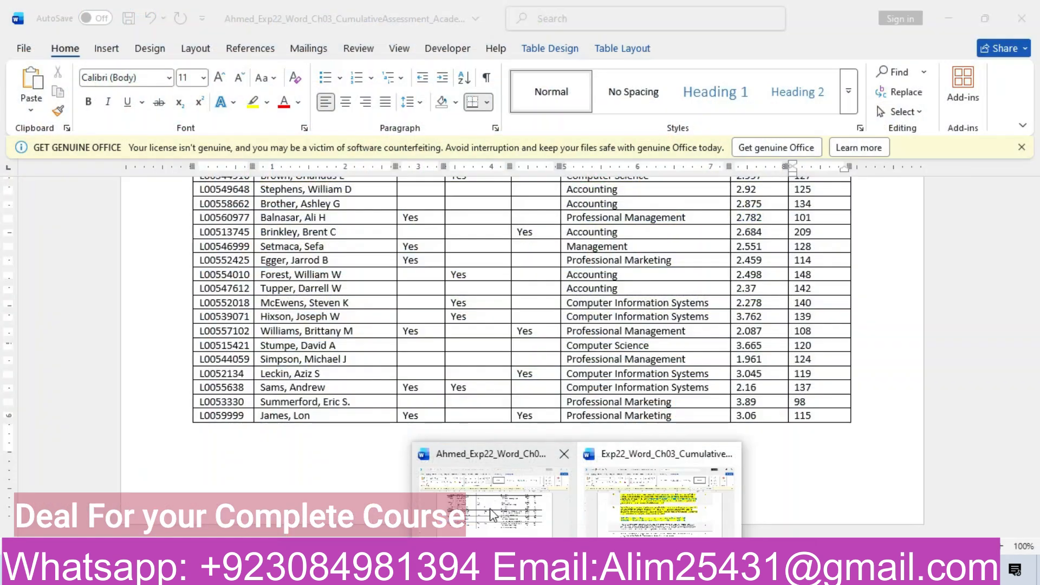
pyautogui.press('Tab')
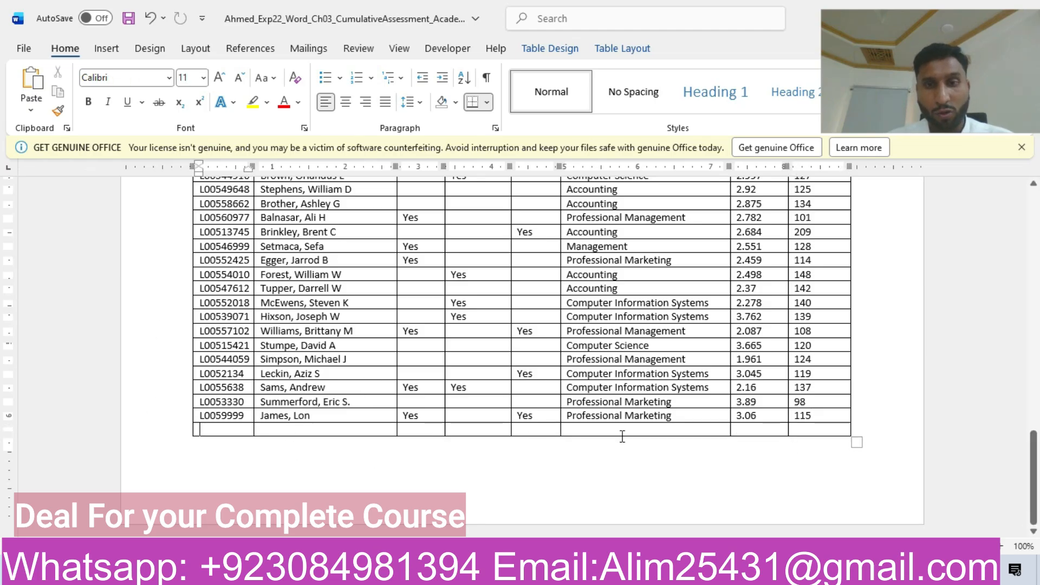
# Step: Copy the first listed student ID from step 3 of the instructions into the new row's ID cell, keeping text only
pyautogui.moveTo(577, 572)
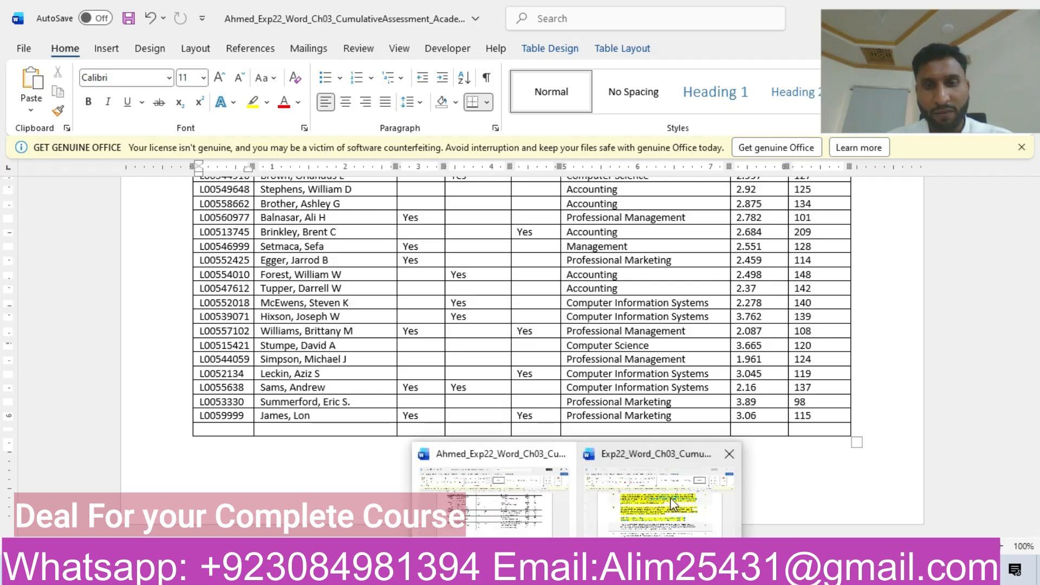
pyautogui.click(671, 501)
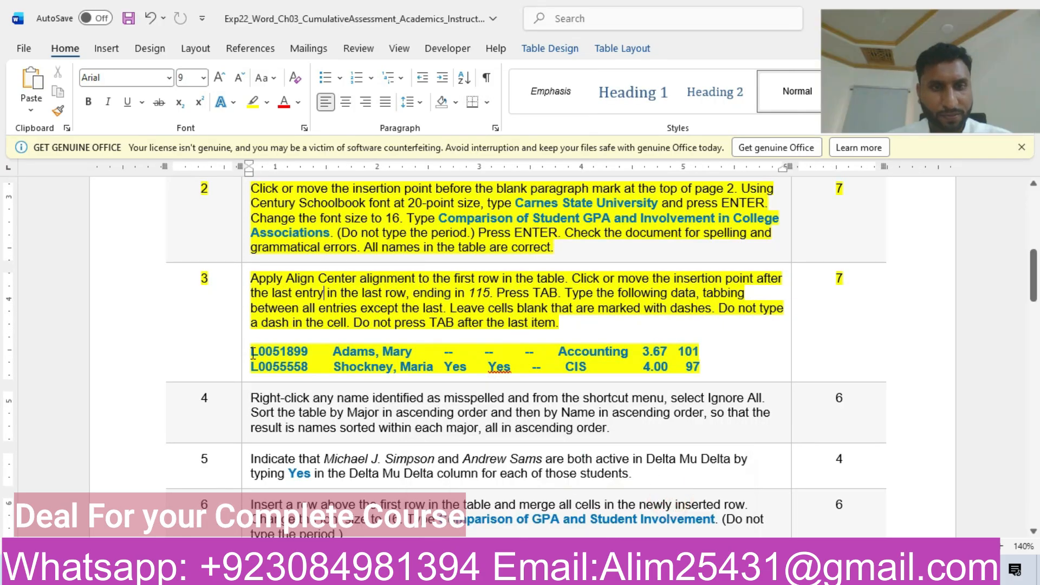
pyautogui.moveTo(252, 354); pyautogui.dragTo(307, 354)
pyautogui.hotkey('ctrl', 'c')
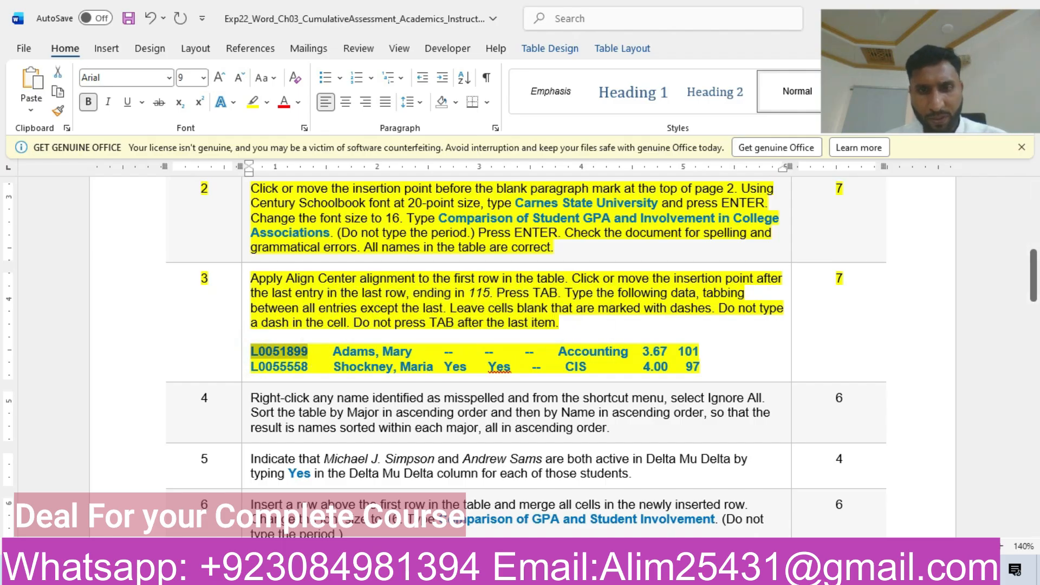
pyautogui.moveTo(577, 571)
pyautogui.click(522, 528)
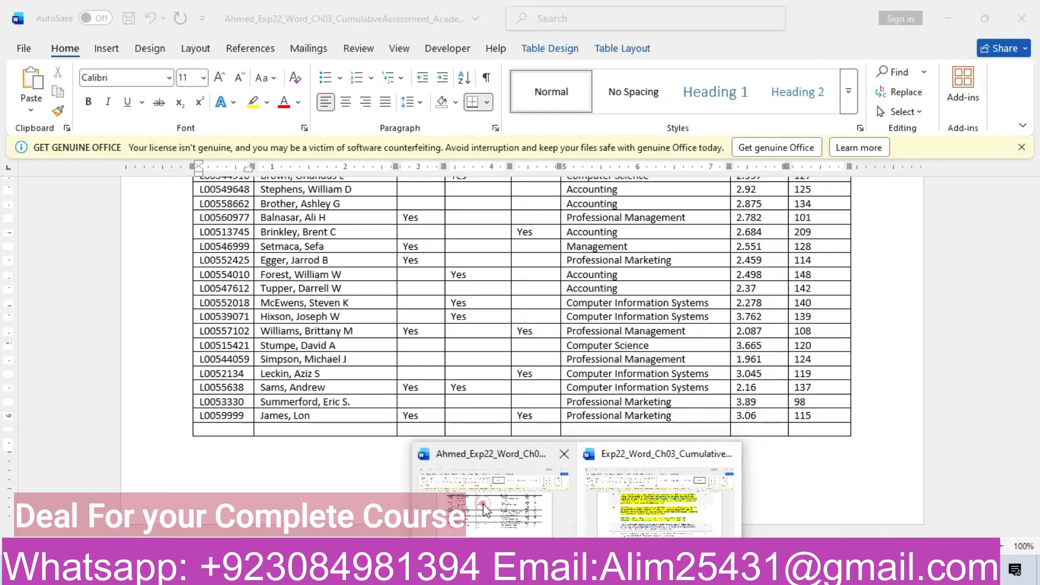
pyautogui.click(255, 432)
pyautogui.hotkey('ctrl', 'v')
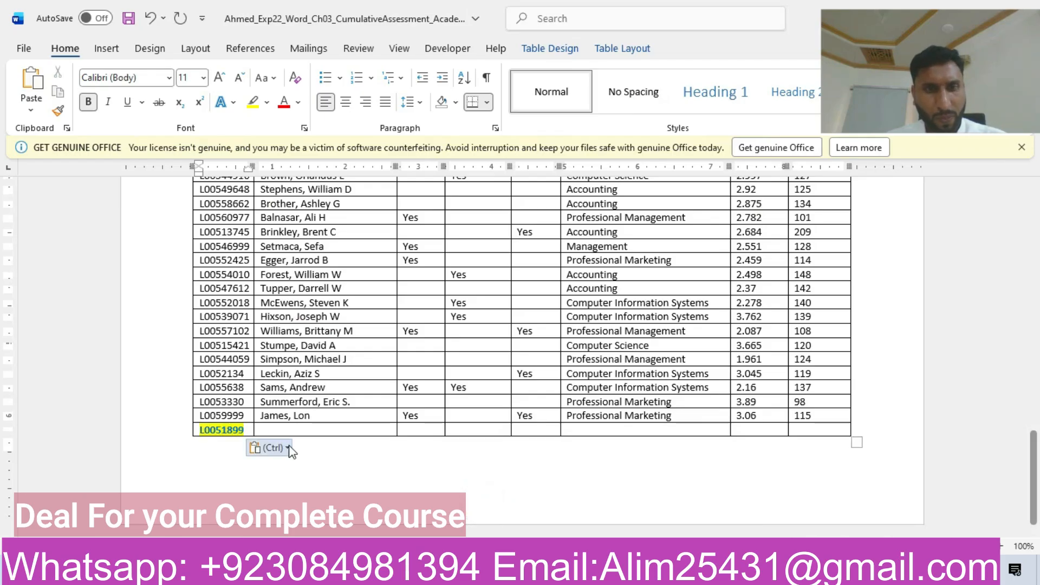
pyautogui.click(288, 448)
pyautogui.click(347, 486)
pyautogui.click(346, 486)
# Step: Copy the first listed student's name from the instructions into the new row's Name cell, keeping text only
pyautogui.click(296, 431)
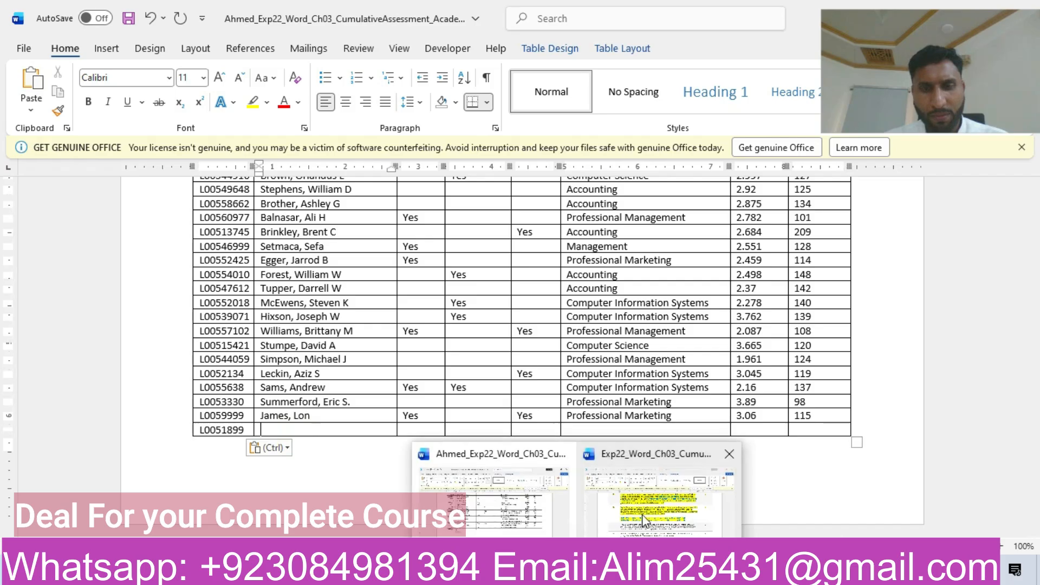
pyautogui.click(646, 521)
pyautogui.moveTo(336, 349); pyautogui.dragTo(405, 358)
pyautogui.hotkey('ctrl', 'c')
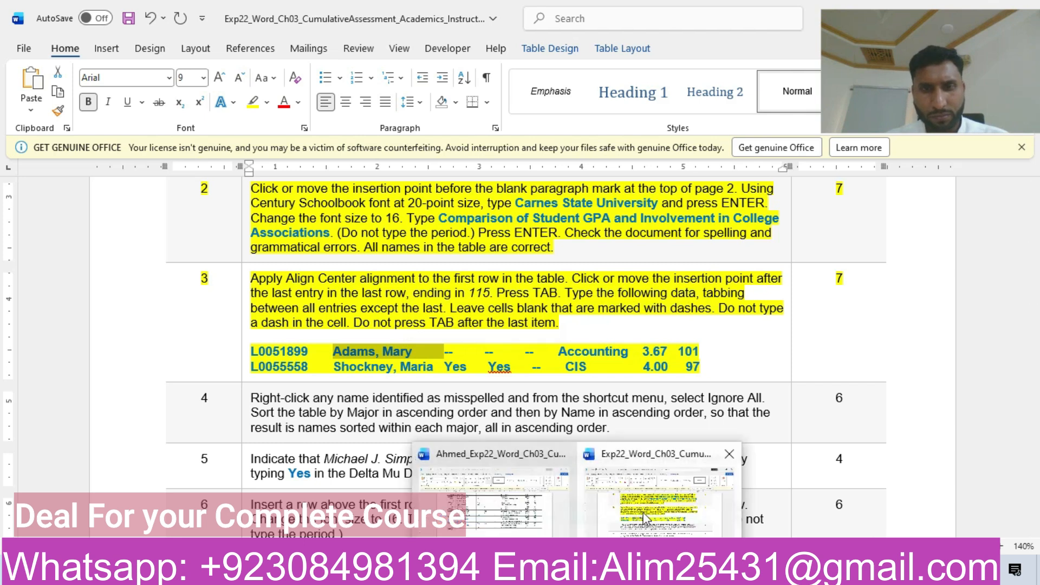
pyautogui.click(520, 501)
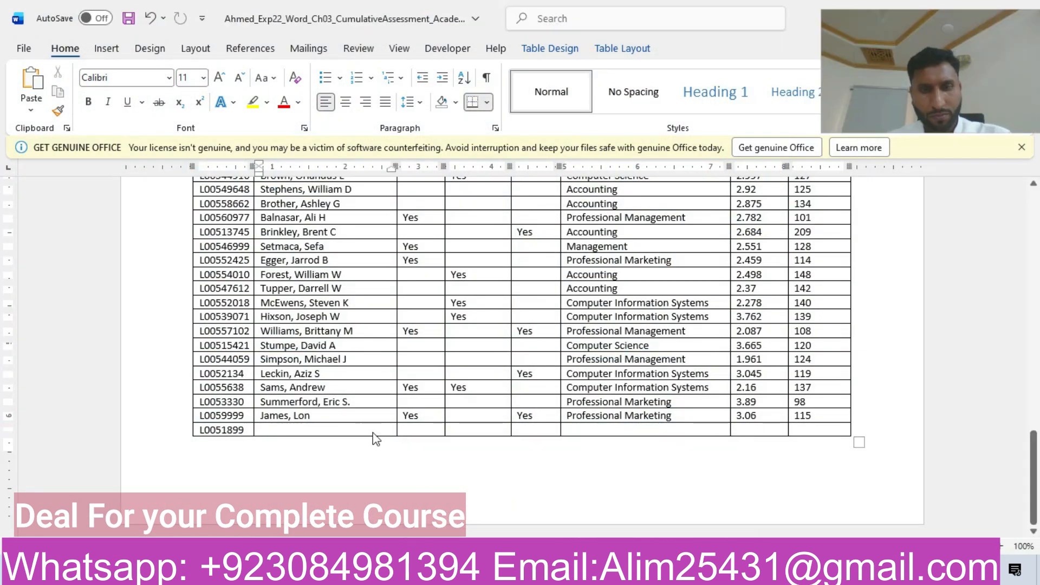
pyautogui.hotkey('ctrl', 'v')
pyautogui.click(374, 447)
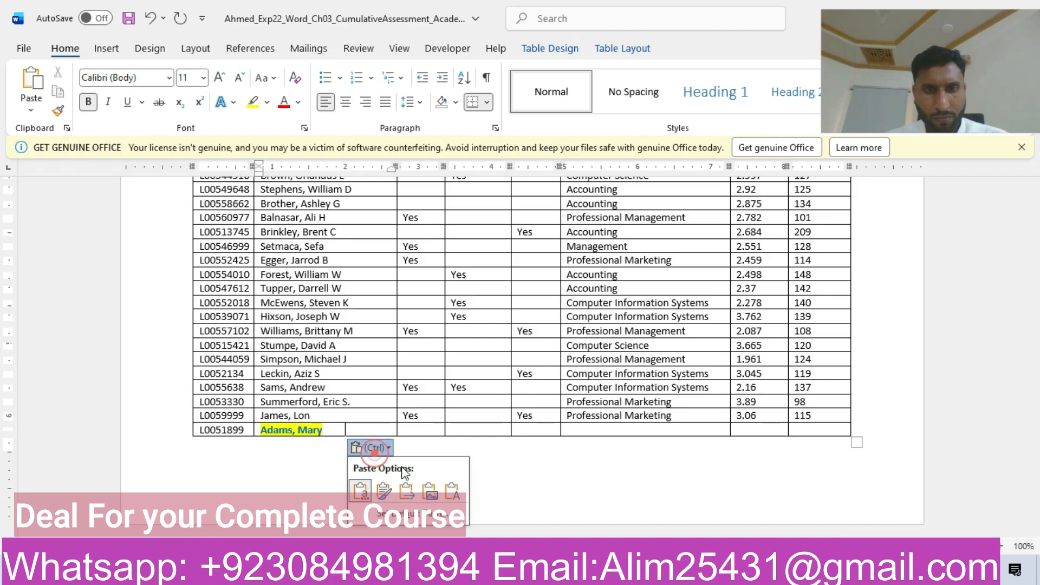
pyautogui.press('t')
# Step: Copy "Accounting" from the instructions into the new row's Major cell as text only, leaving the three association cells blank
pyautogui.click(575, 430)
pyautogui.click(575, 429)
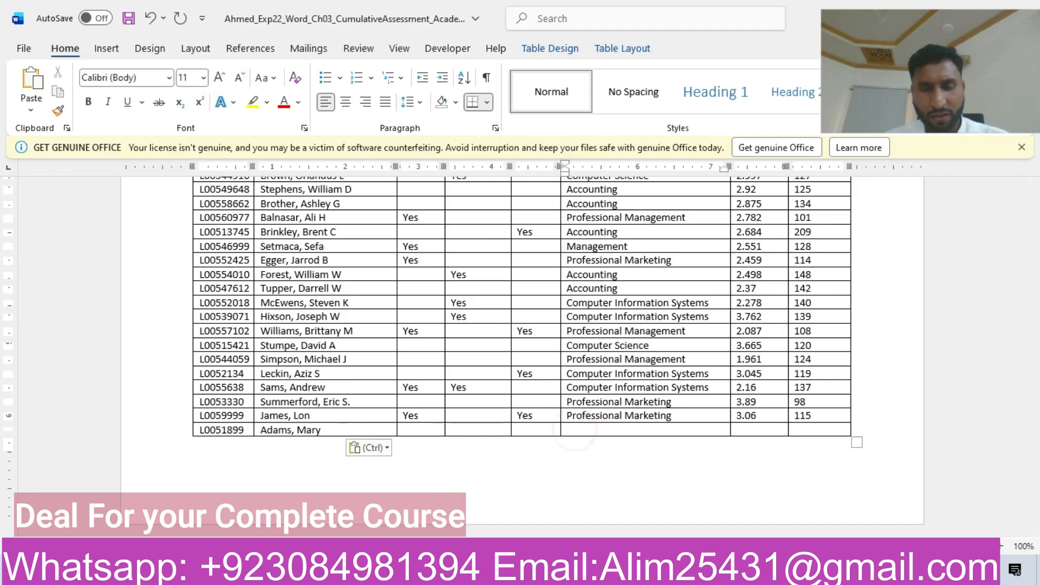
pyautogui.moveTo(623, 575)
pyautogui.click(620, 520)
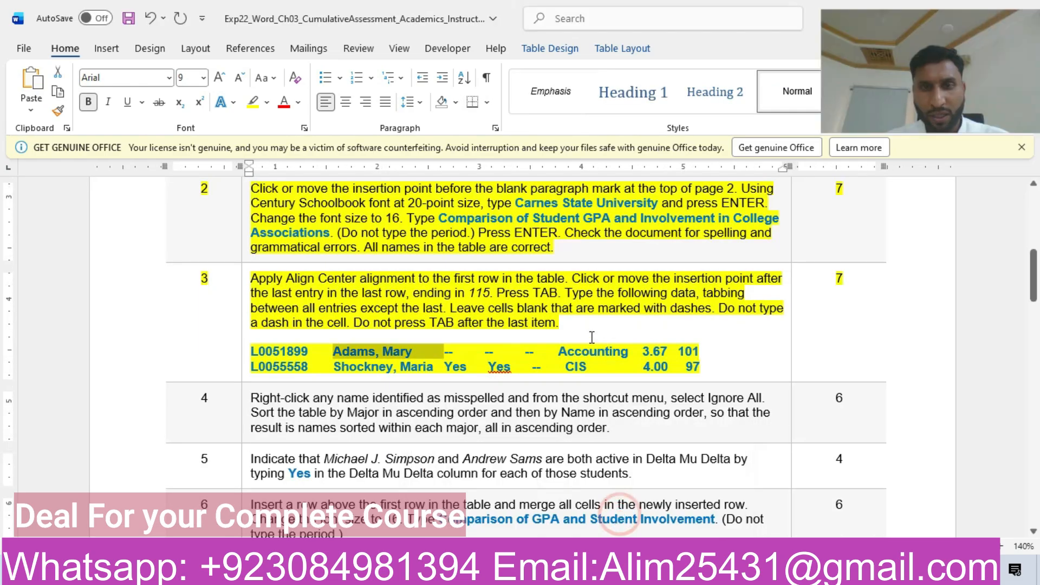
pyautogui.moveTo(561, 352); pyautogui.dragTo(622, 353)
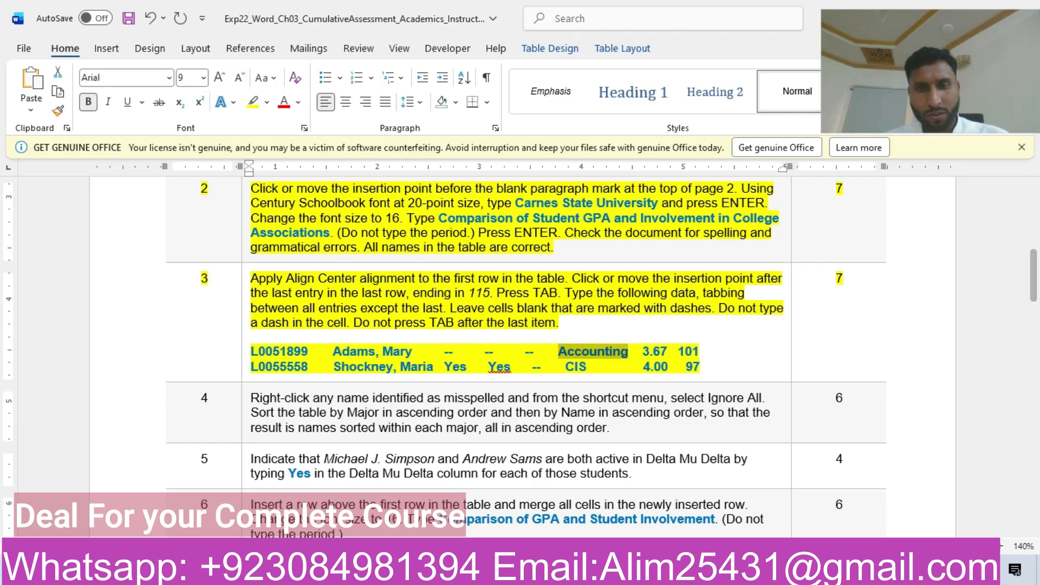
pyautogui.moveTo(580, 571)
pyautogui.click(504, 498)
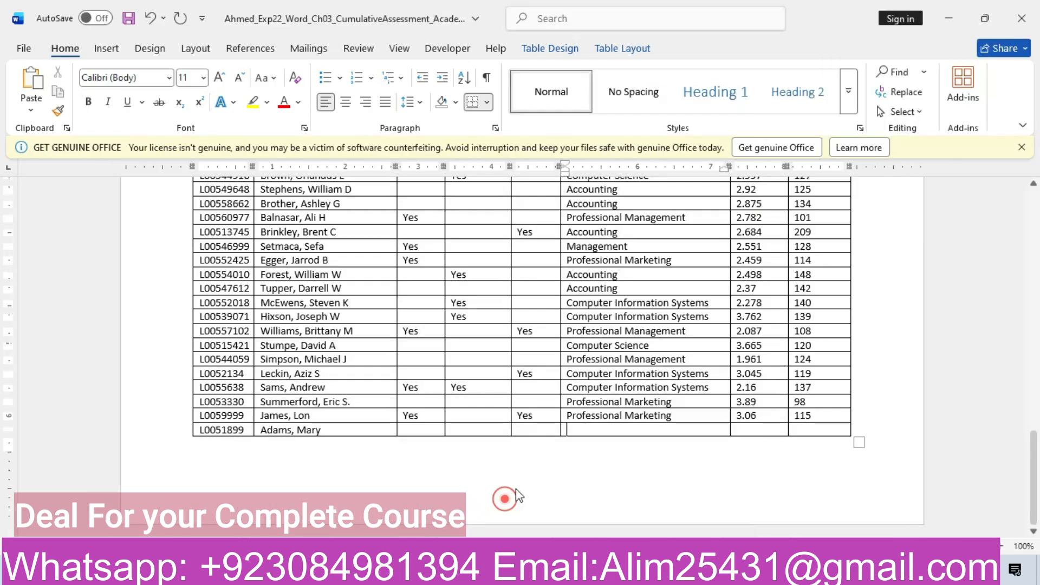
pyautogui.hotkey('ctrl', 'v')
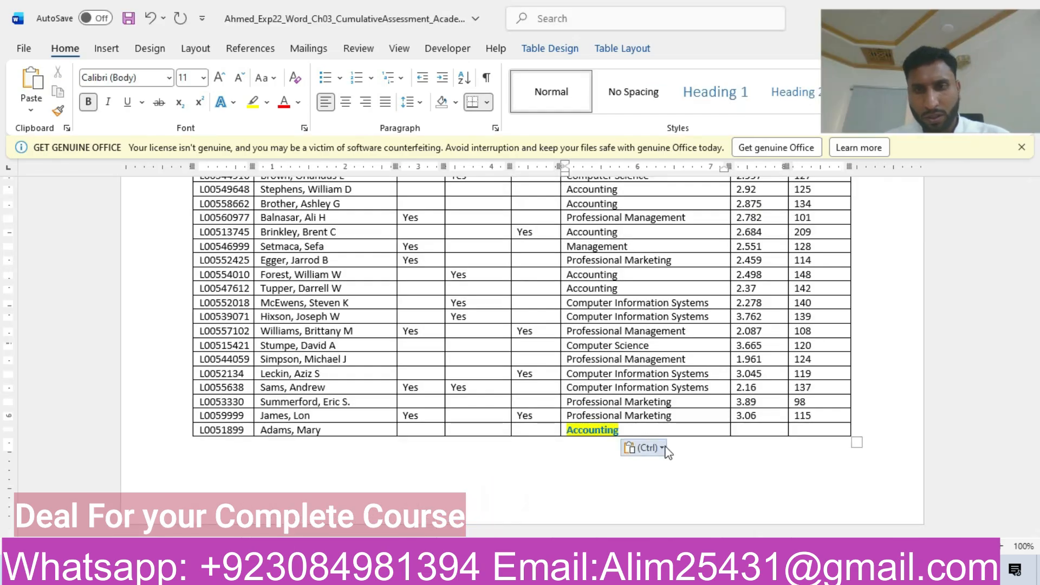
pyautogui.click(661, 447)
pyautogui.click(726, 491)
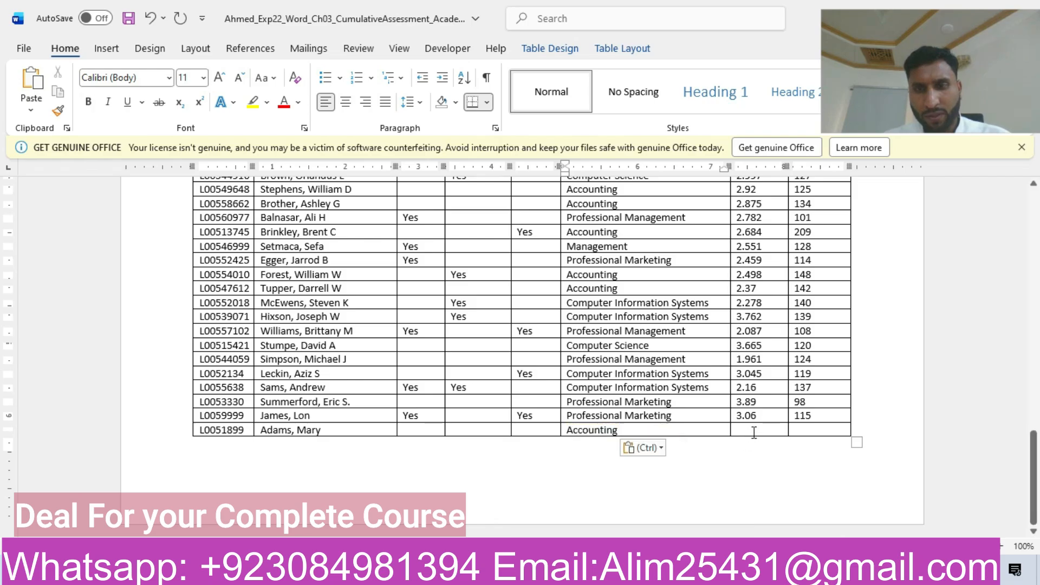
# Step: Enter a CSU Cum GPA of 3.67 and 101 Overall Hours Earned in the new row
pyautogui.moveTo(579, 571)
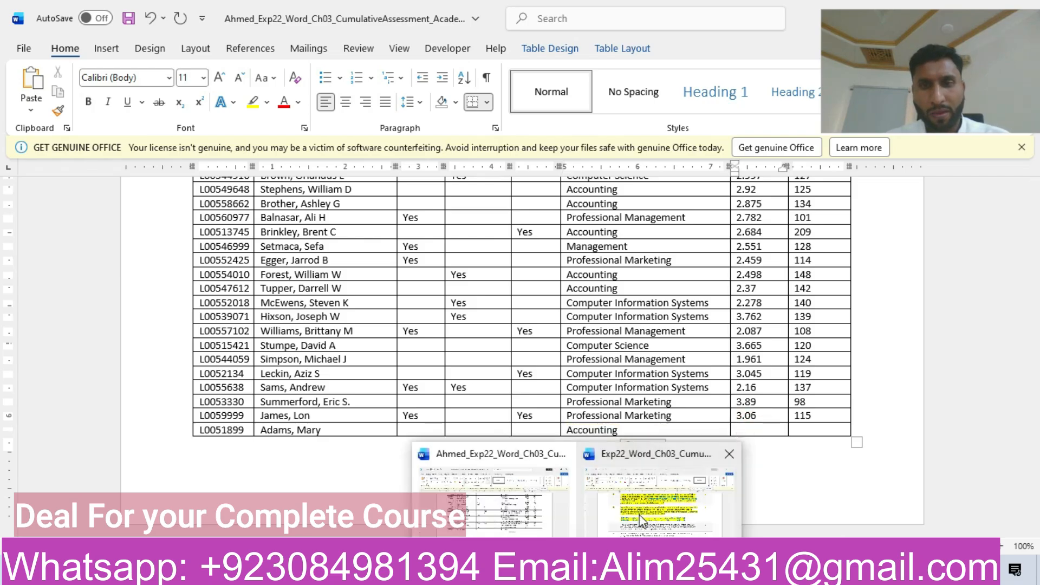
pyautogui.click(526, 507)
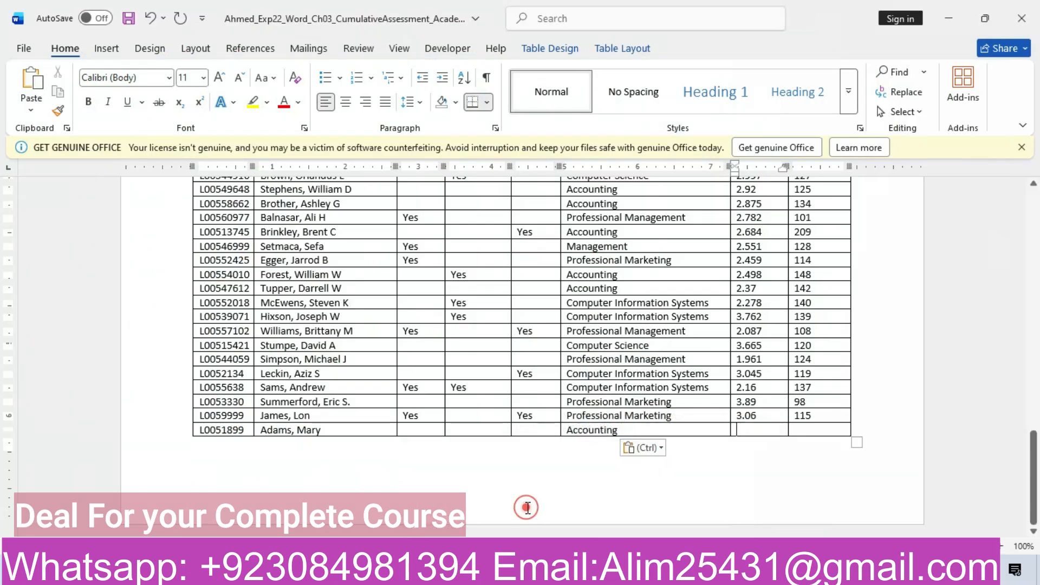
pyautogui.click(741, 430)
pyautogui.write('3.67')
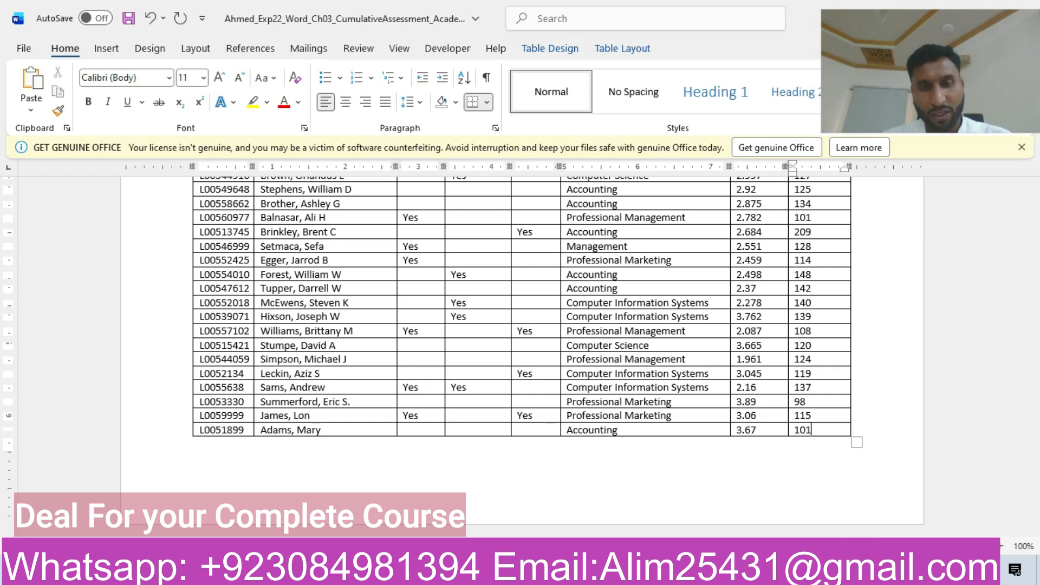
# Step: Add another row at the table's end and copy the second listed student ID into it, keeping text only
pyautogui.press('Tab')
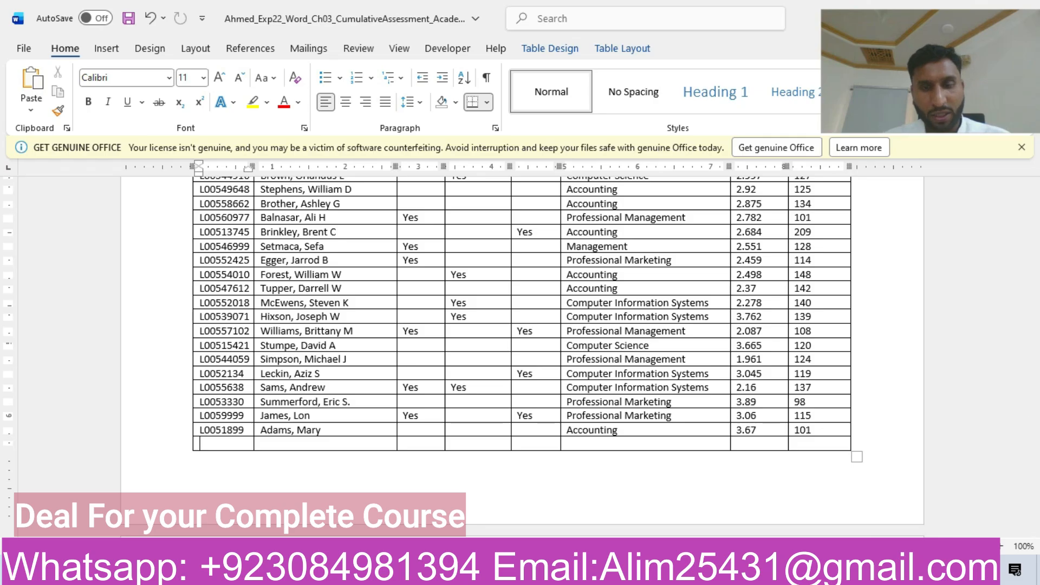
pyautogui.click(631, 506)
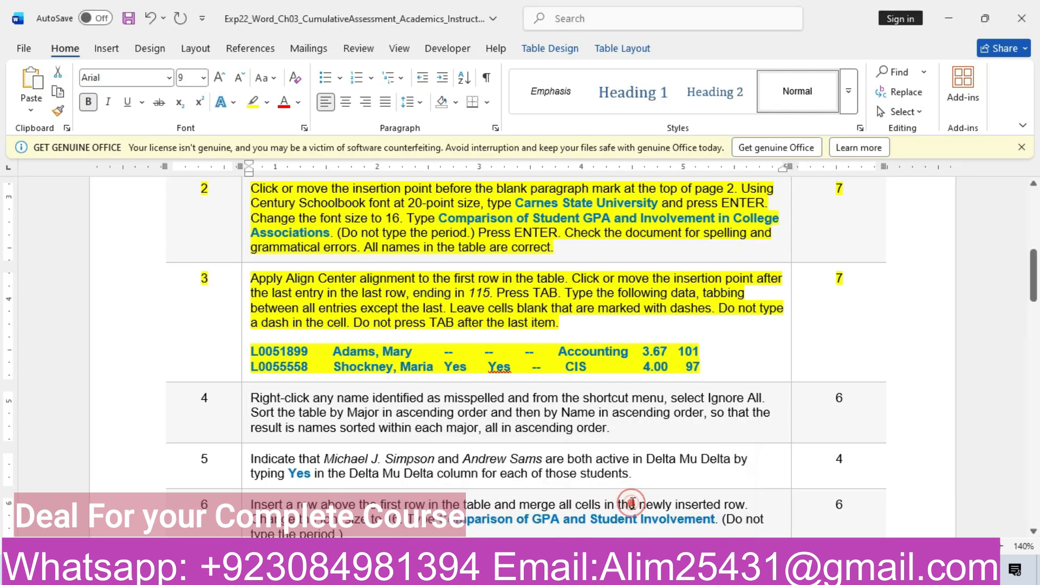
pyautogui.moveTo(252, 369); pyautogui.dragTo(304, 372)
pyautogui.hotkey('ctrl', 'c')
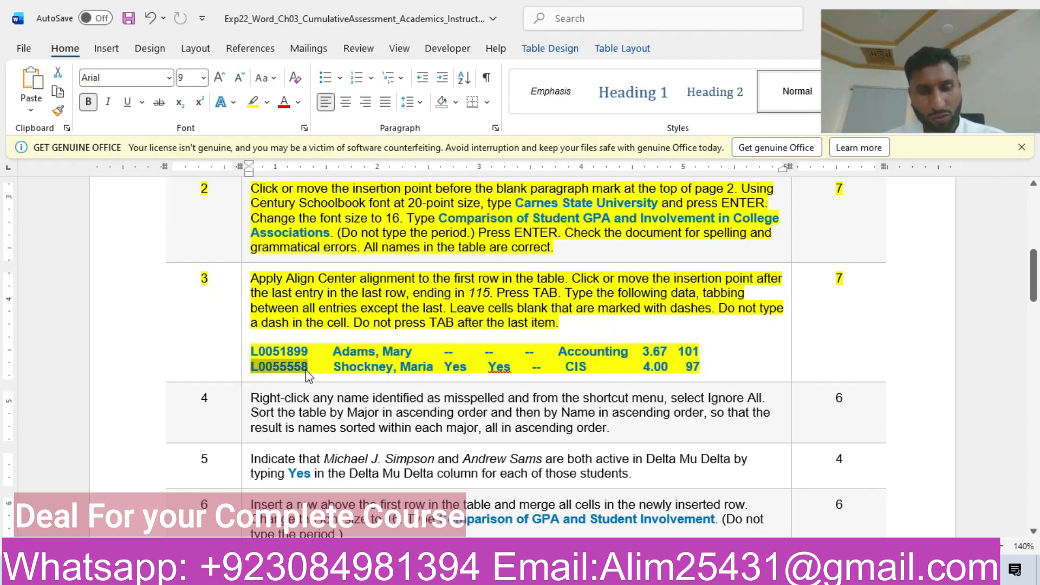
pyautogui.moveTo(578, 569)
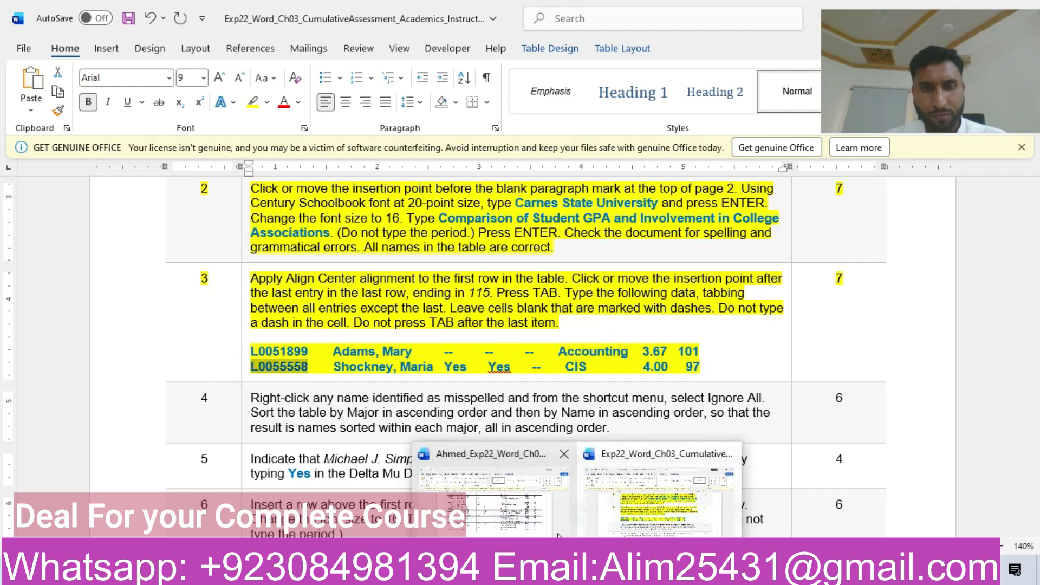
pyautogui.click(483, 518)
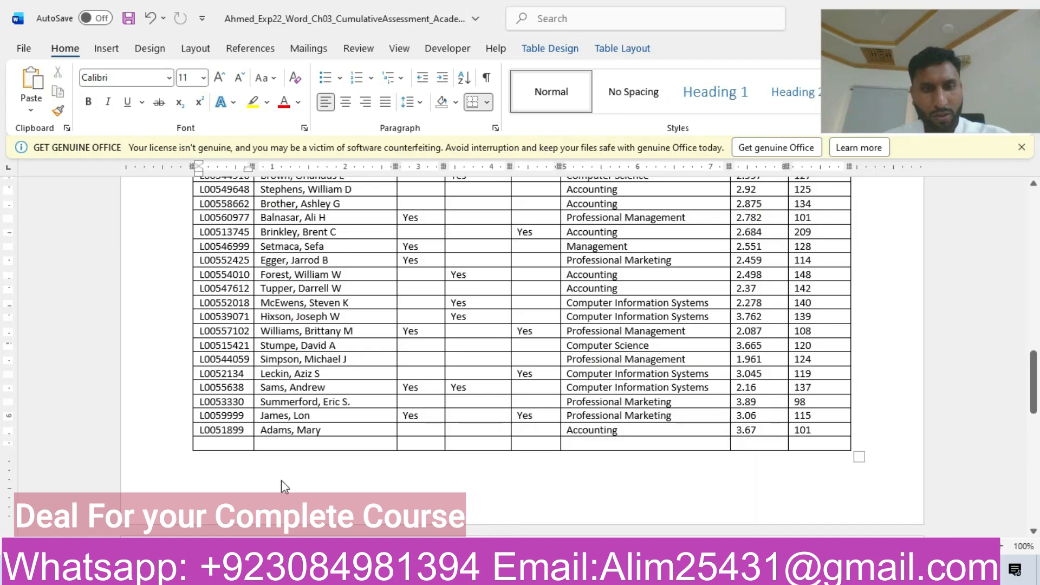
pyautogui.hotkey('ctrl', 'v')
pyautogui.click(269, 461)
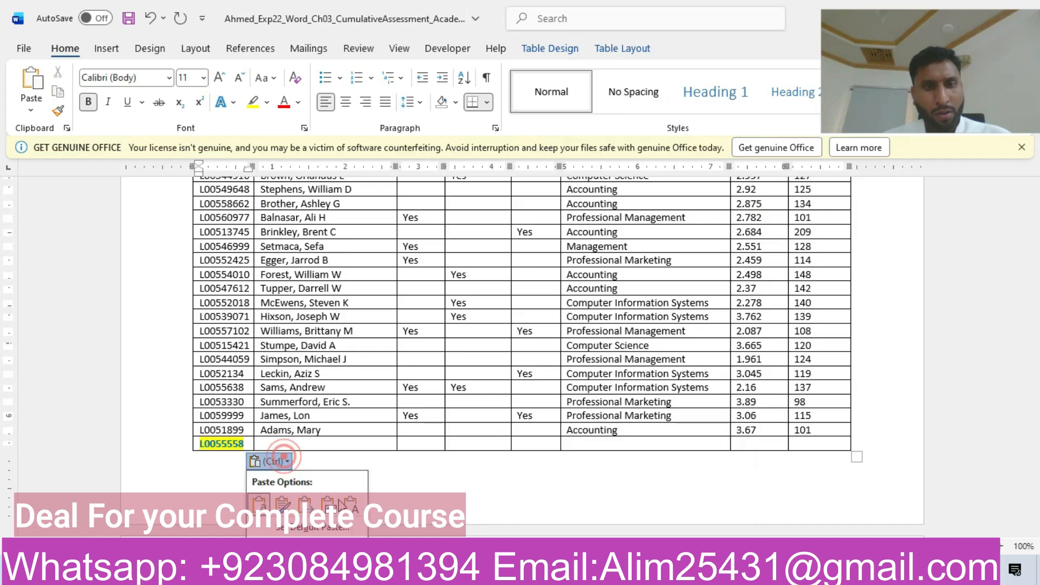
pyautogui.click(351, 505)
# Step: Copy the second listed student's name from the instructions into the last row's Name cell, keeping text only
pyautogui.moveTo(577, 570)
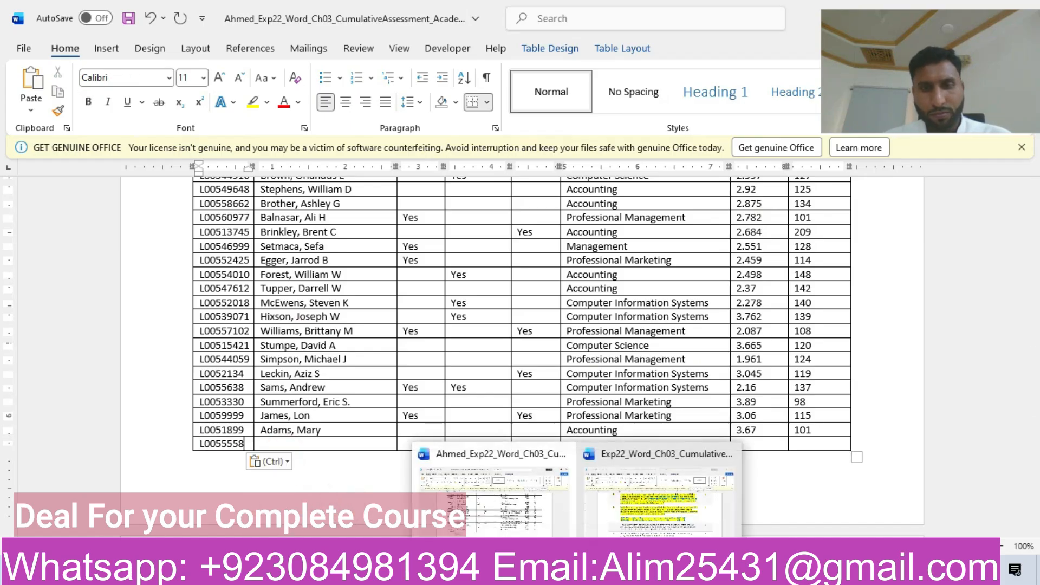
pyautogui.click(658, 498)
pyautogui.moveTo(334, 368); pyautogui.dragTo(425, 378)
pyautogui.hotkey('ctrl', 'c')
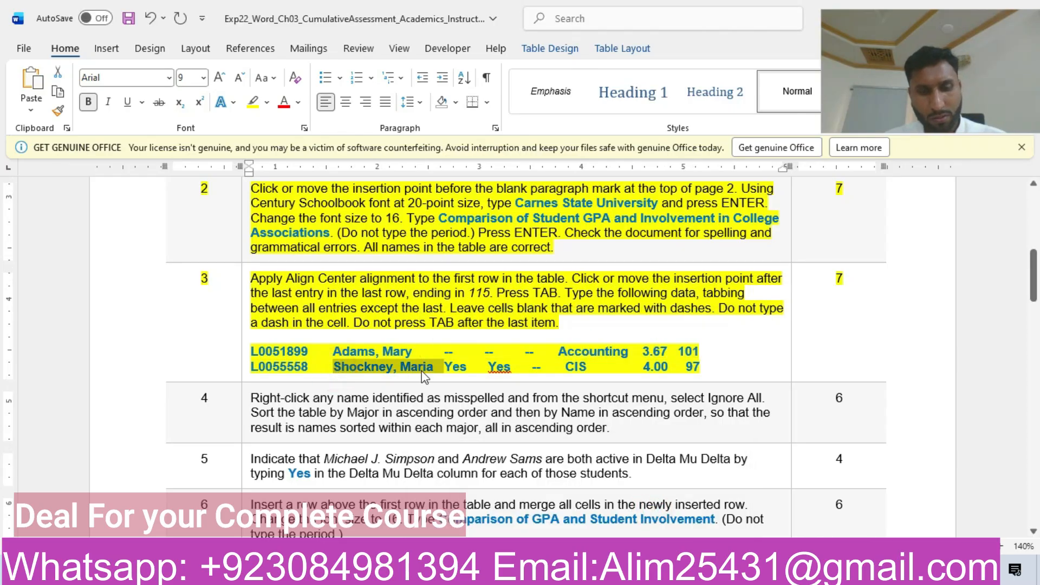
pyautogui.moveTo(577, 569)
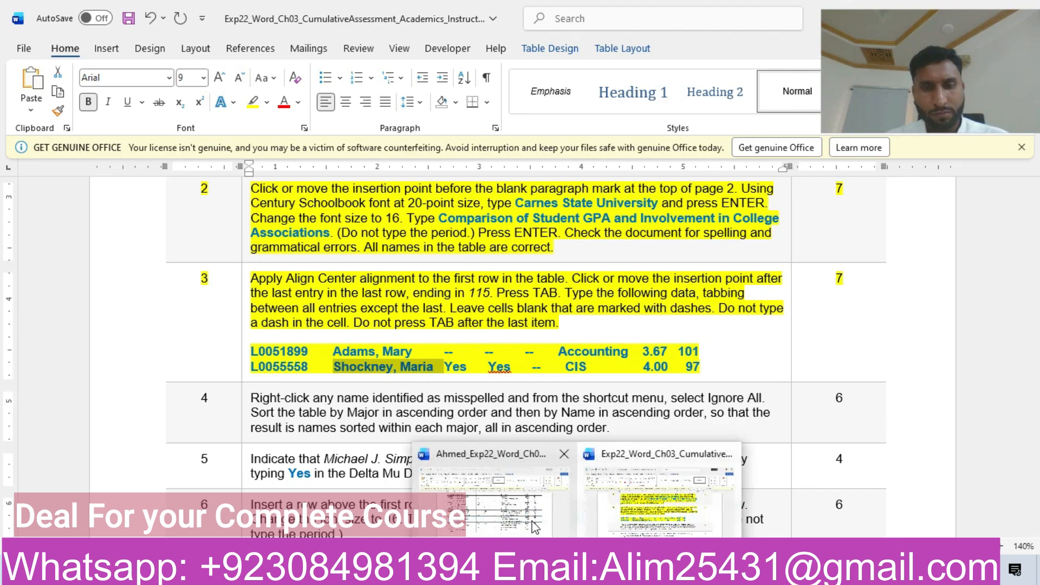
pyautogui.click(527, 512)
pyautogui.click(343, 443)
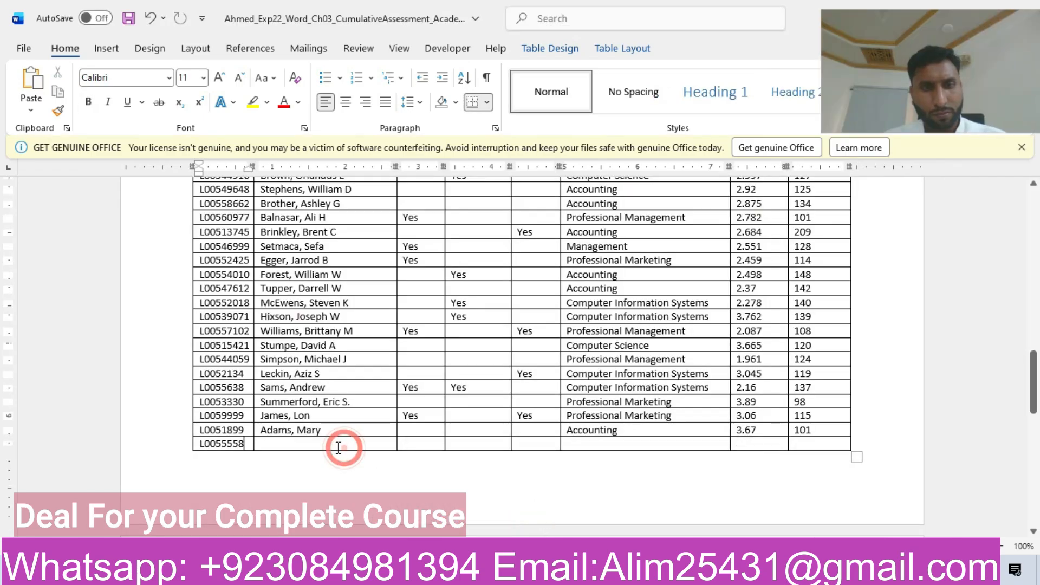
pyautogui.hotkey('ctrl', 'v')
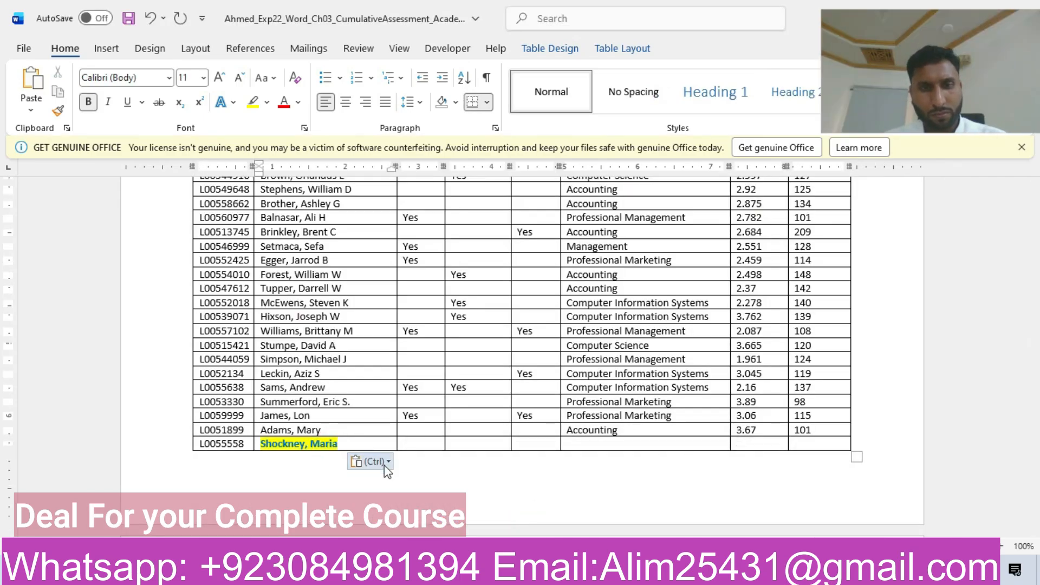
pyautogui.click(379, 461)
pyautogui.click(459, 499)
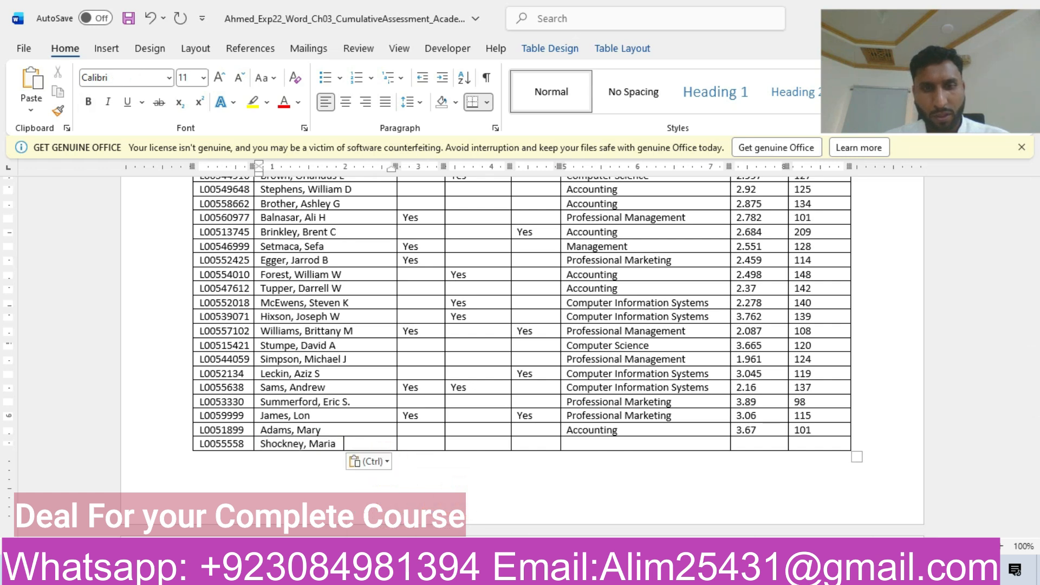
# Step: Copy "Yes" from the instructions into the last row's Information Systems Association cell, keeping text only
pyautogui.moveTo(578, 569)
pyautogui.click(642, 517)
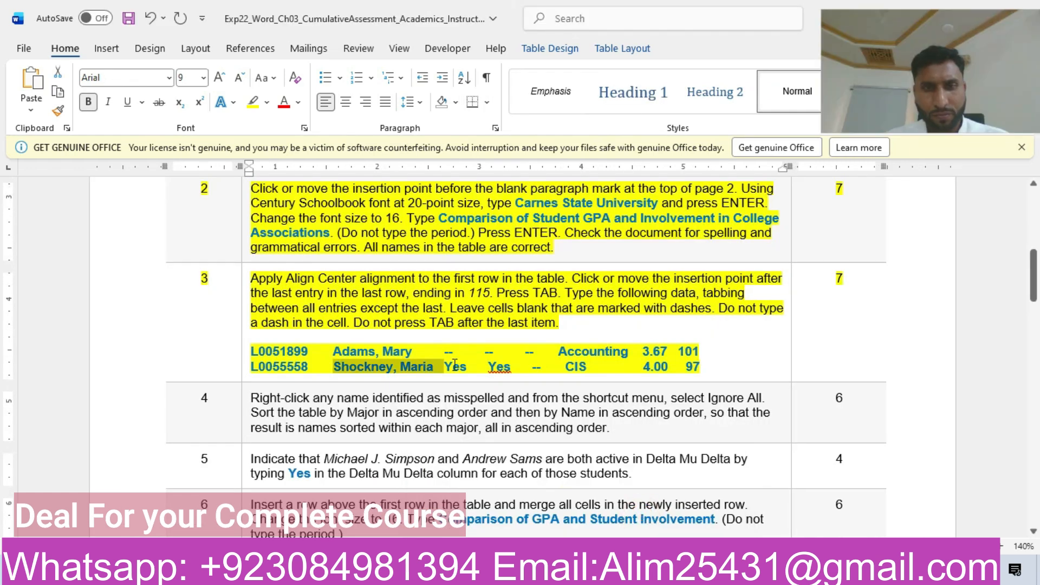
pyautogui.doubleClick(448, 365)
pyautogui.hotkey('ctrl', 'c')
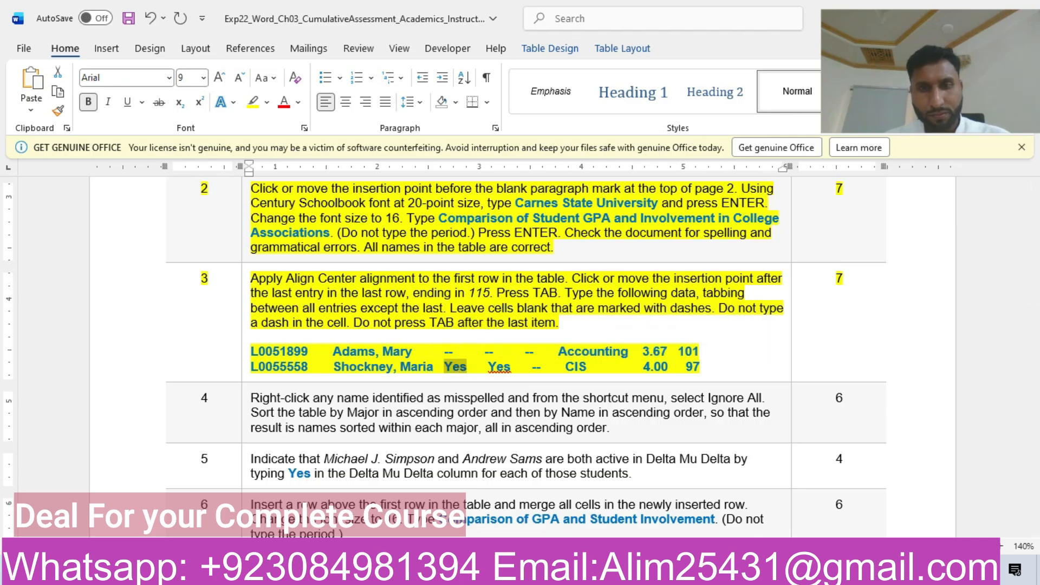
pyautogui.moveTo(578, 570)
pyautogui.click(516, 522)
pyautogui.click(461, 445)
pyautogui.hotkey('ctrl', 'v')
pyautogui.click(506, 463)
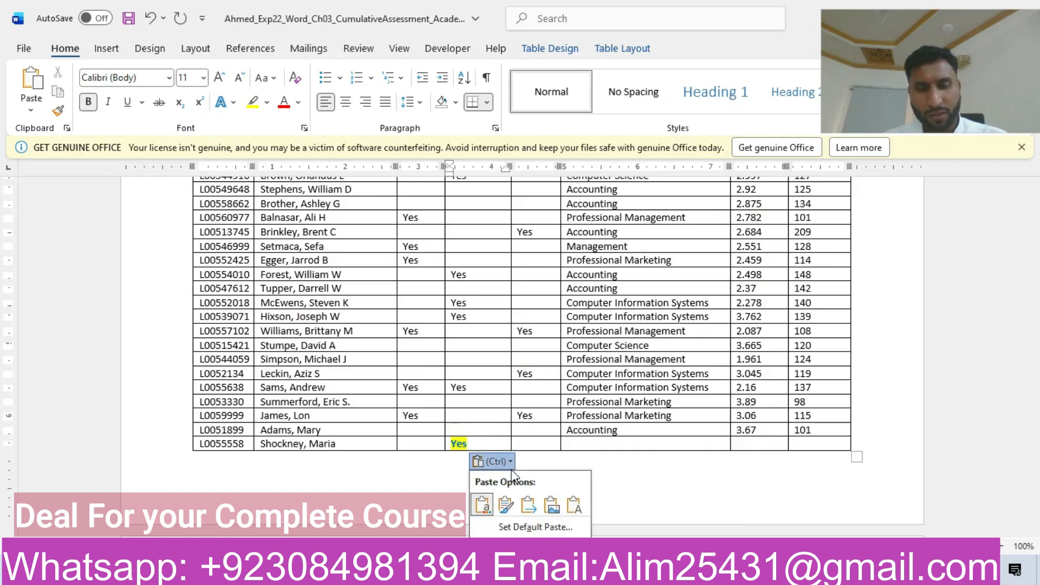
pyautogui.click(573, 505)
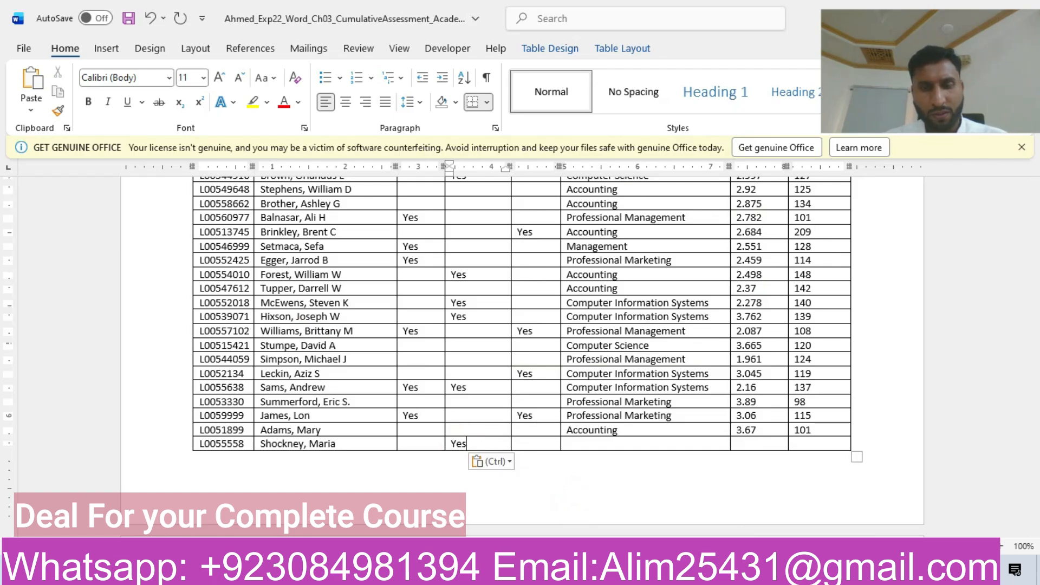
# Step: Paste the copied "Yes" into the last row's Phi Beta Lambda cell as text only
pyautogui.moveTo(577, 570)
pyautogui.click(649, 510)
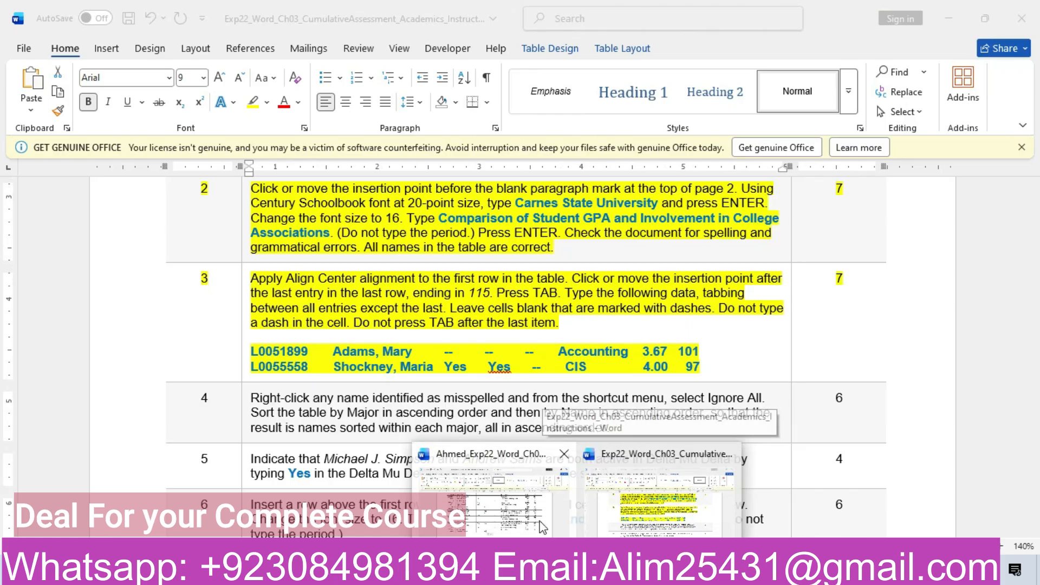
pyautogui.click(542, 526)
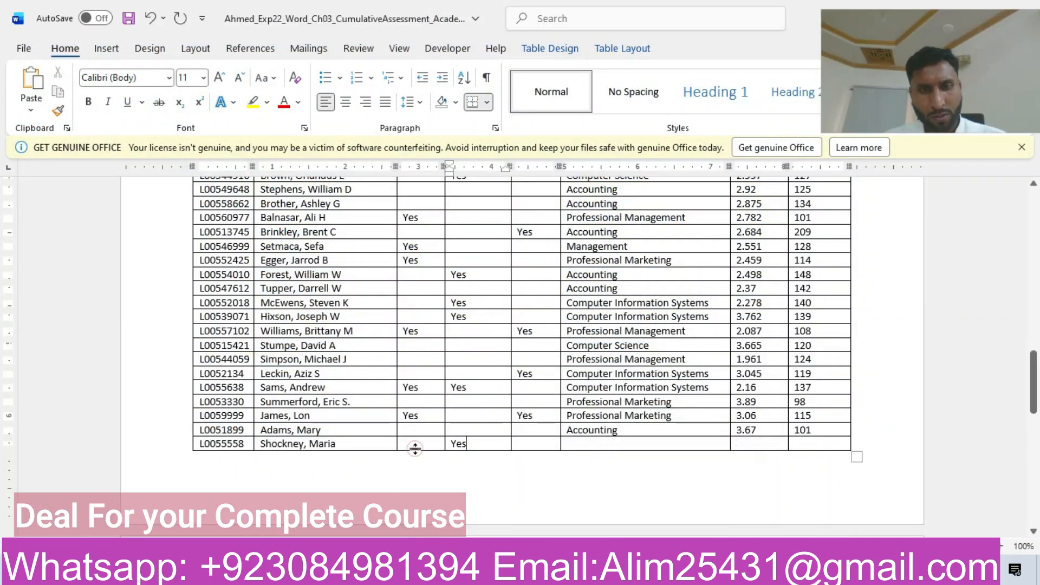
pyautogui.click(413, 443)
pyautogui.hotkey('ctrl', 'v')
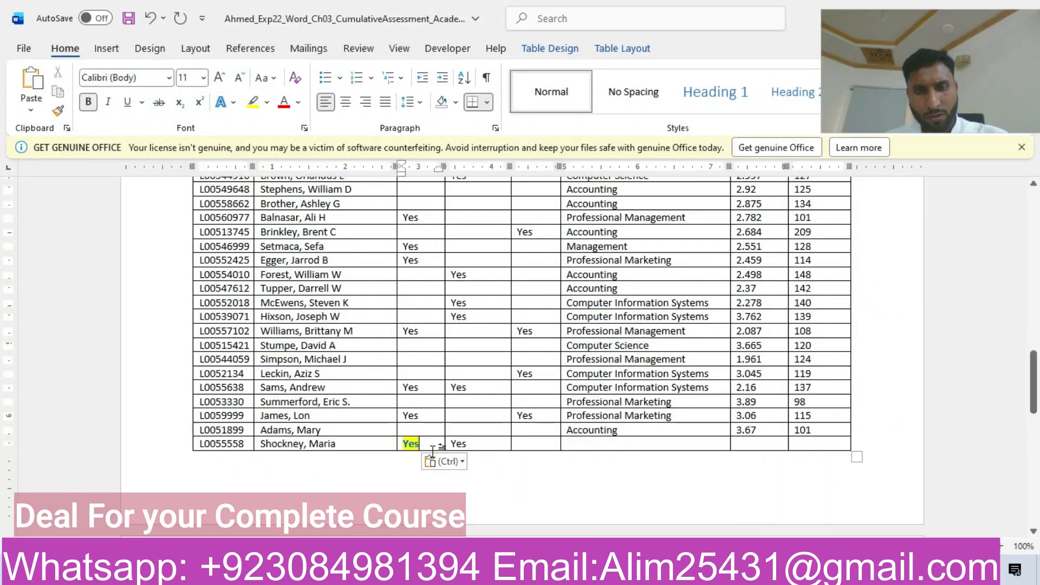
pyautogui.click(444, 461)
pyautogui.click(519, 508)
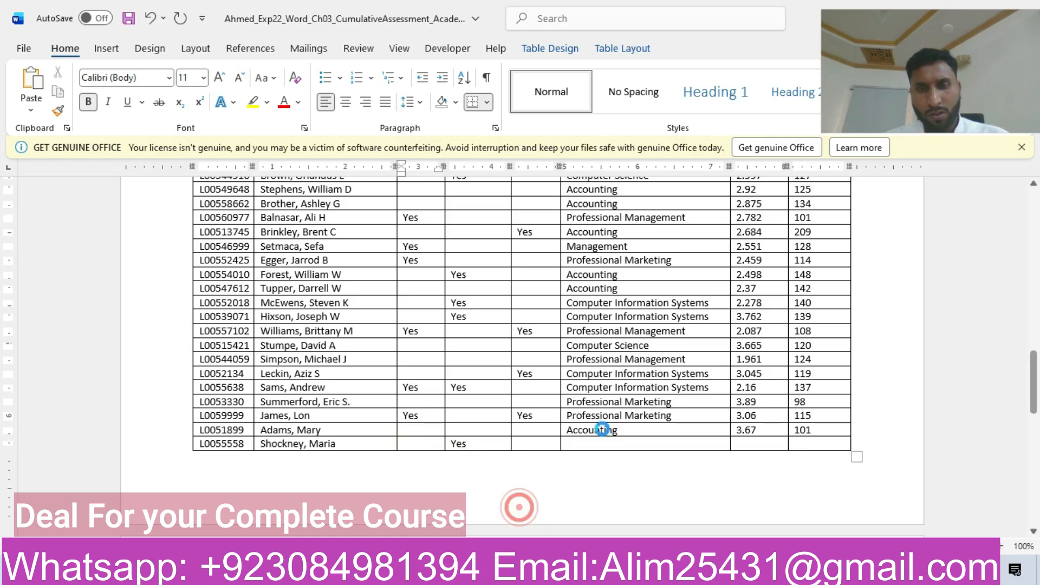
# Step: Complete the last row with Major CIS, a CSU Cum GPA of 4.00 and 97 Overall Hours Earned, leaving Delta Mu Delta blank
pyautogui.click(599, 443)
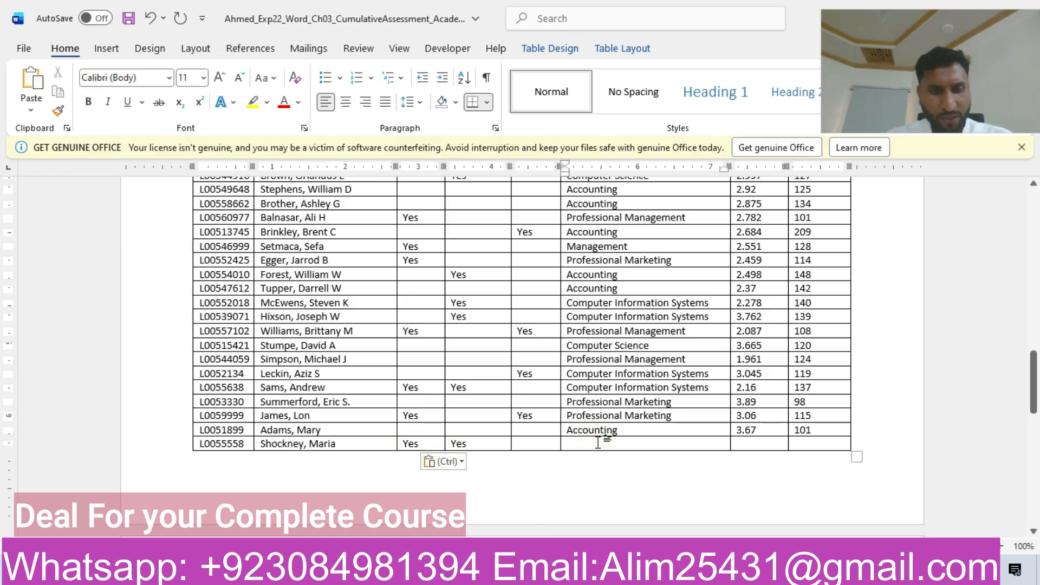
pyautogui.write('CIS')
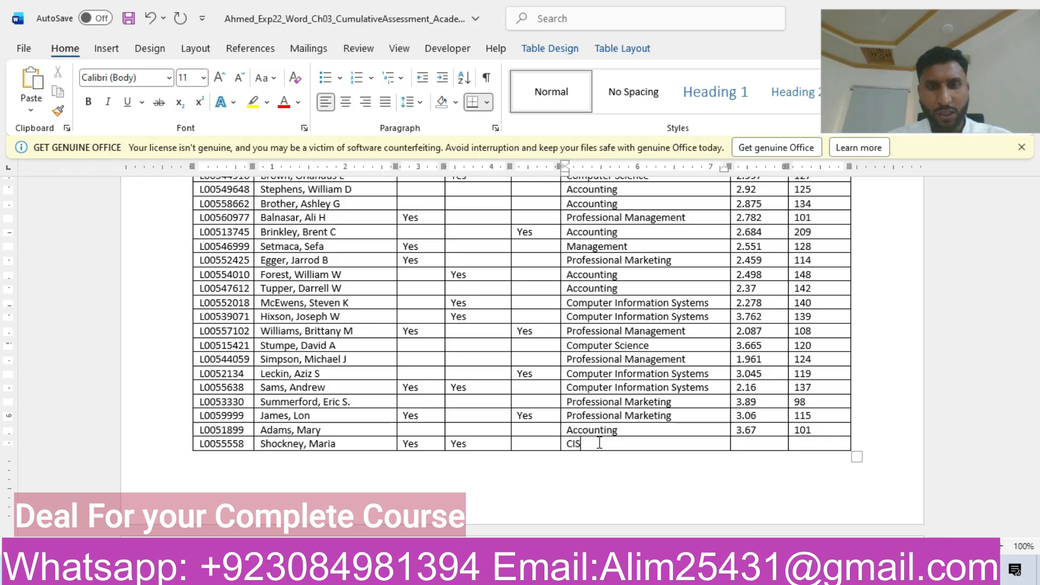
pyautogui.click(747, 444)
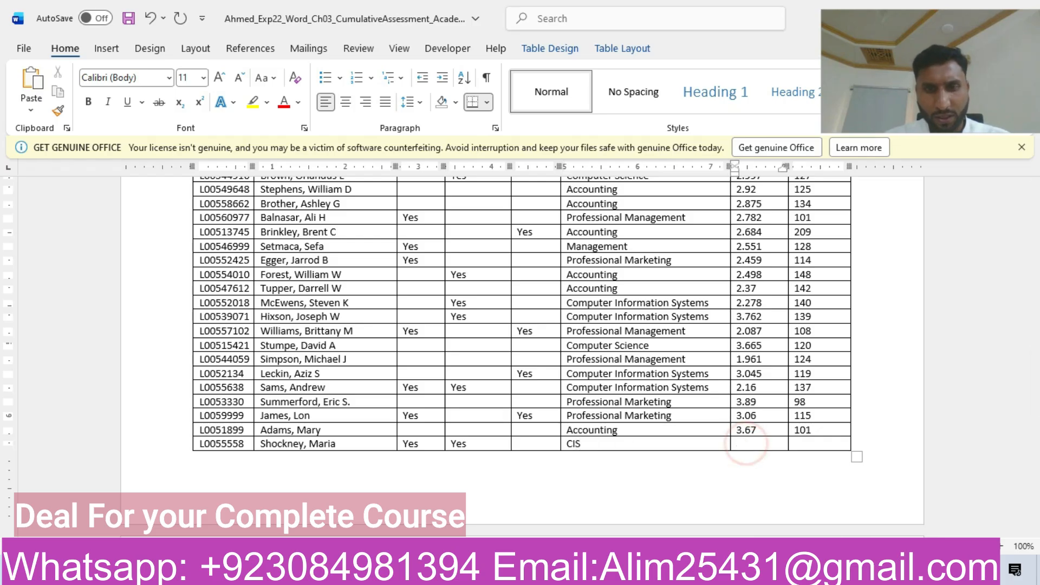
pyautogui.moveTo(577, 573)
pyautogui.click(665, 518)
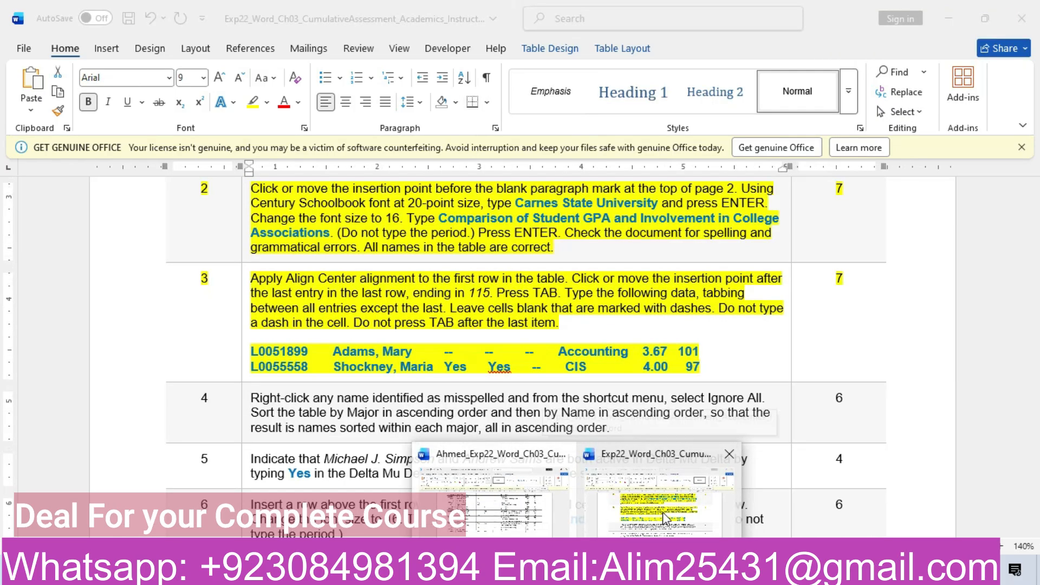
pyautogui.click(526, 510)
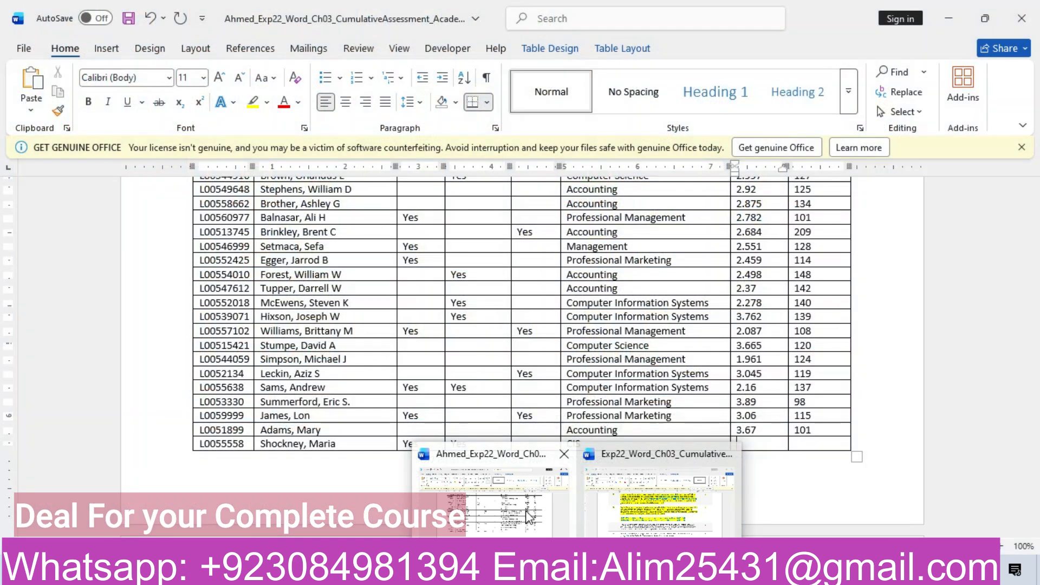
pyautogui.write('4')
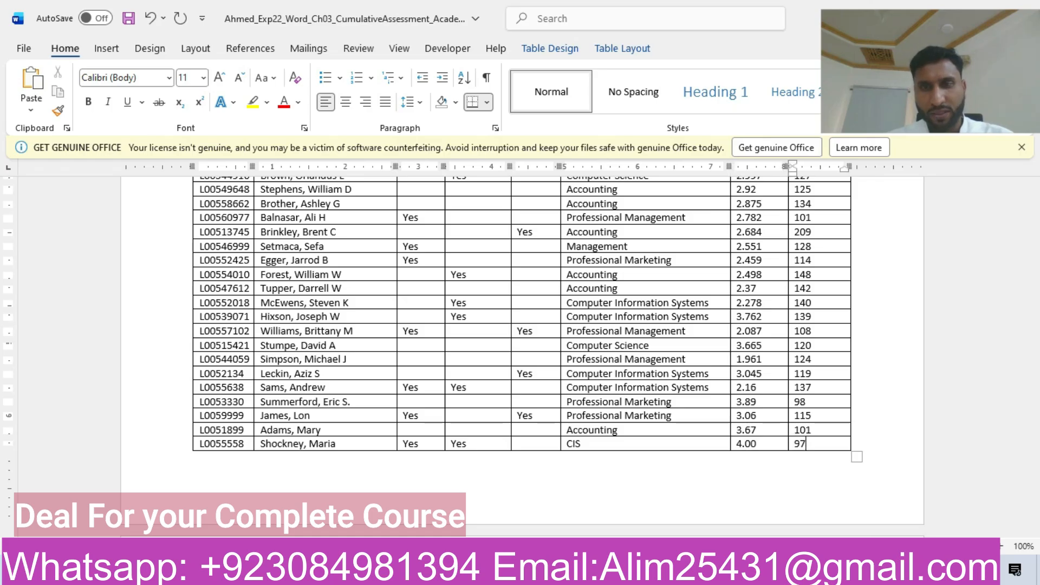
# Step: Return to the instructions document, review step 3's closing note and highlight the whole step 4 row in yellow
pyautogui.moveTo(563, 574)
pyautogui.click(650, 503)
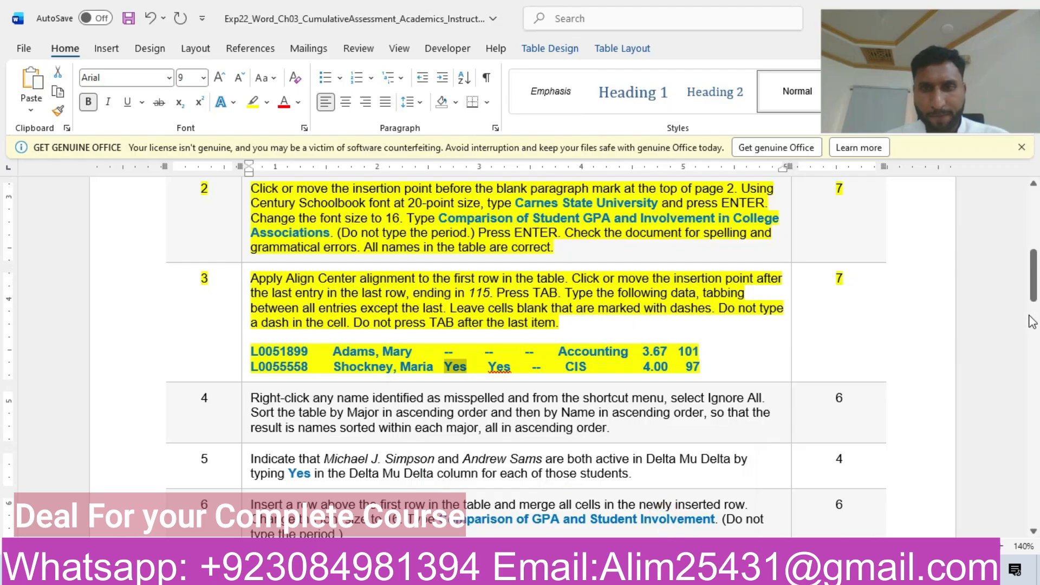
pyautogui.moveTo(357, 322); pyautogui.dragTo(558, 323)
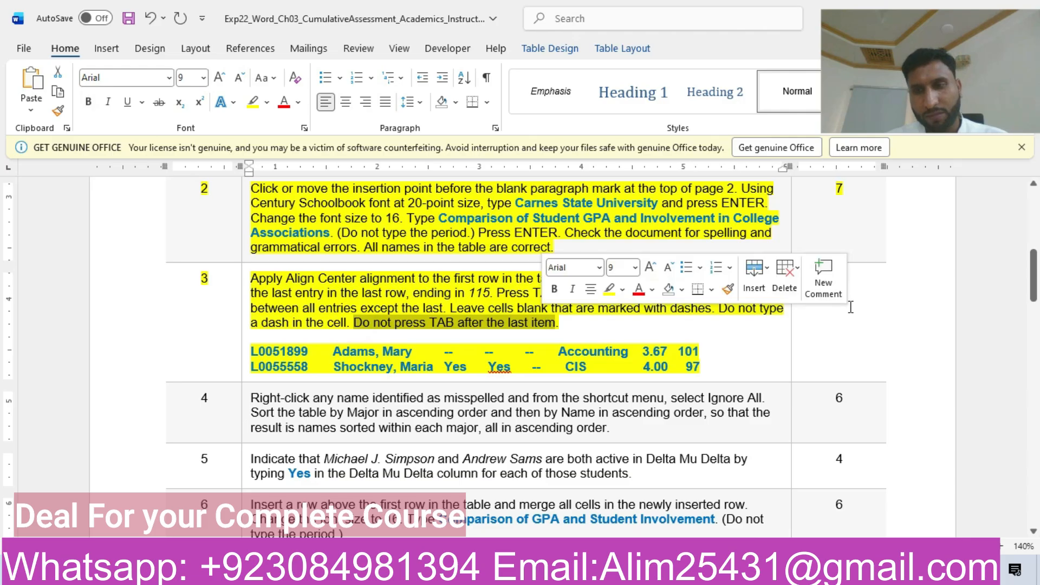
pyautogui.scroll(-3, 2, 281)
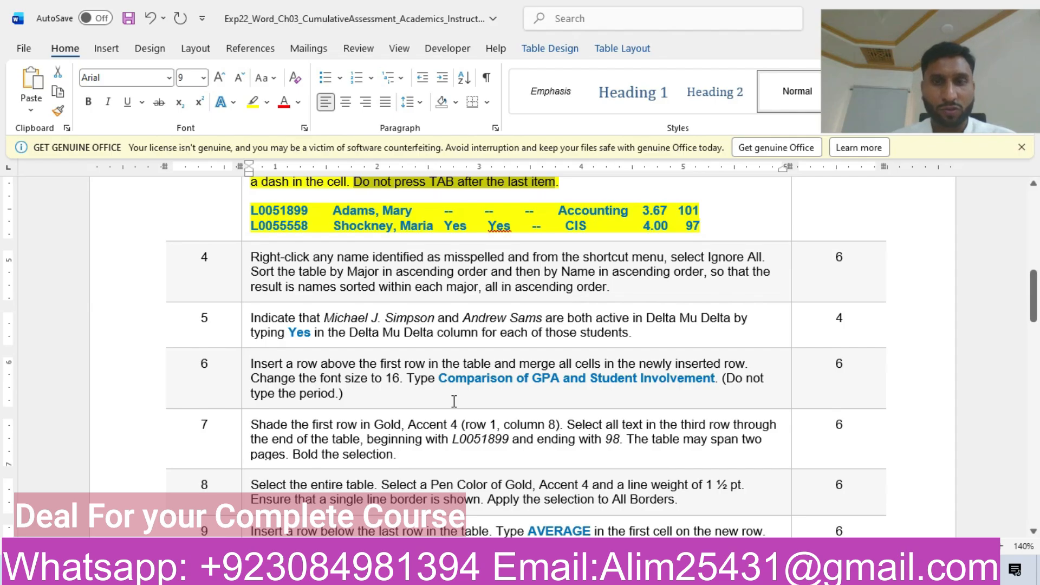
pyautogui.click(140, 271)
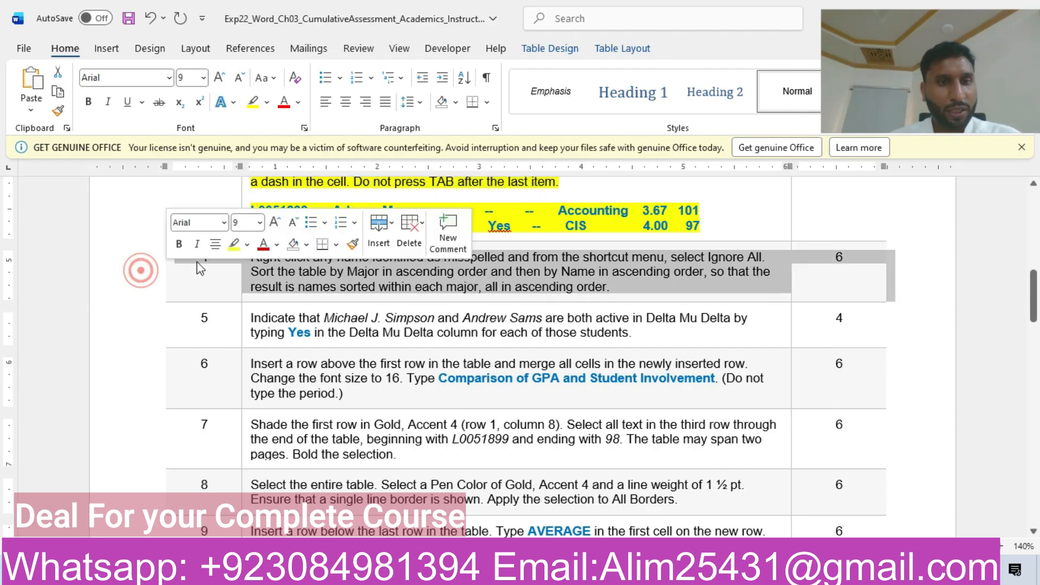
pyautogui.click(231, 245)
pyautogui.click(289, 275)
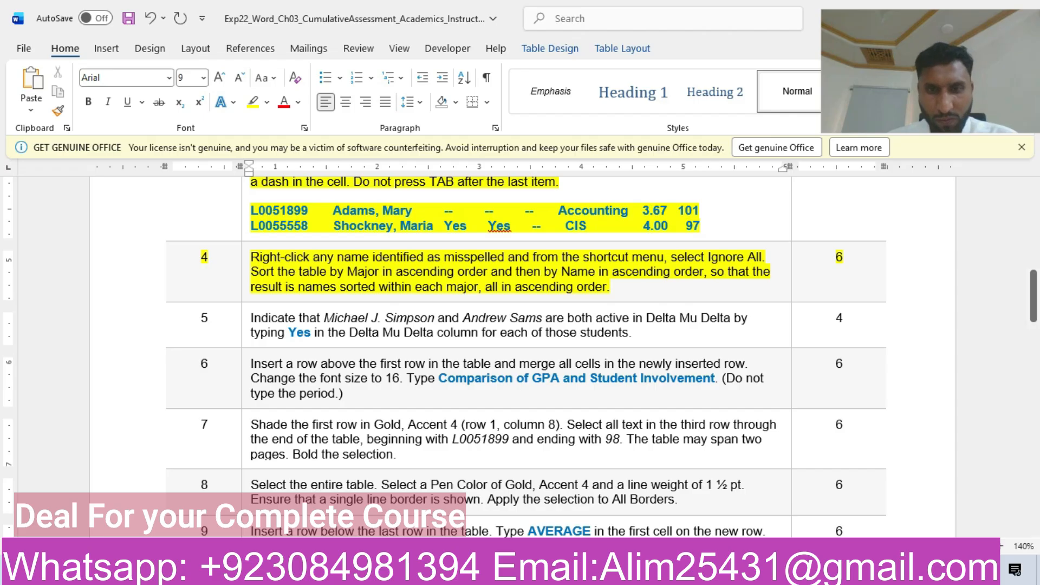
# Step: Check a name in the page 2 table for an Ignore All spelling option and reread step 4's instructions
pyautogui.click(507, 515)
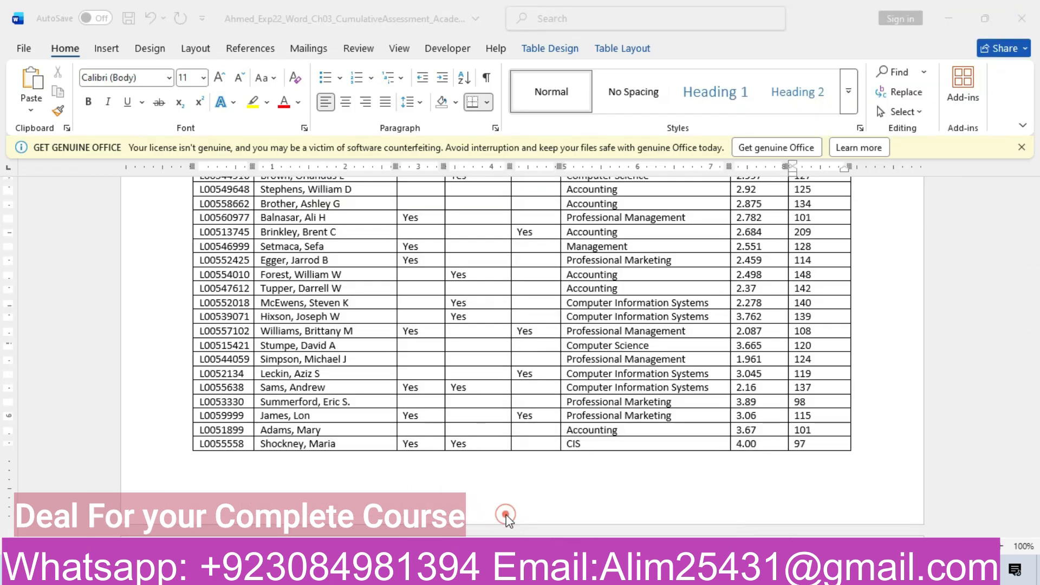
pyautogui.moveTo(1033, 414); pyautogui.dragTo(1038, 368)
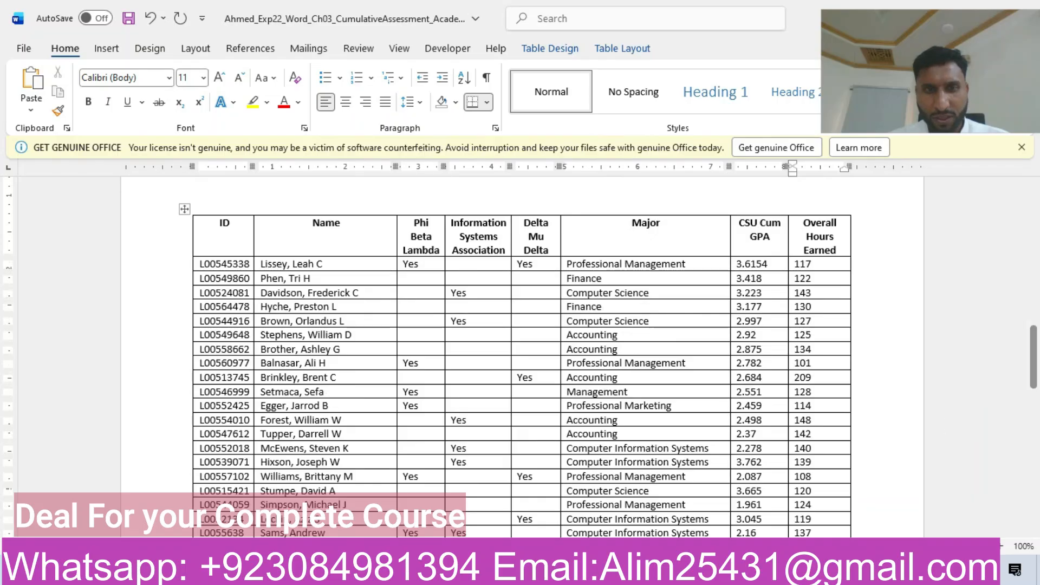
pyautogui.rightClick(310, 321)
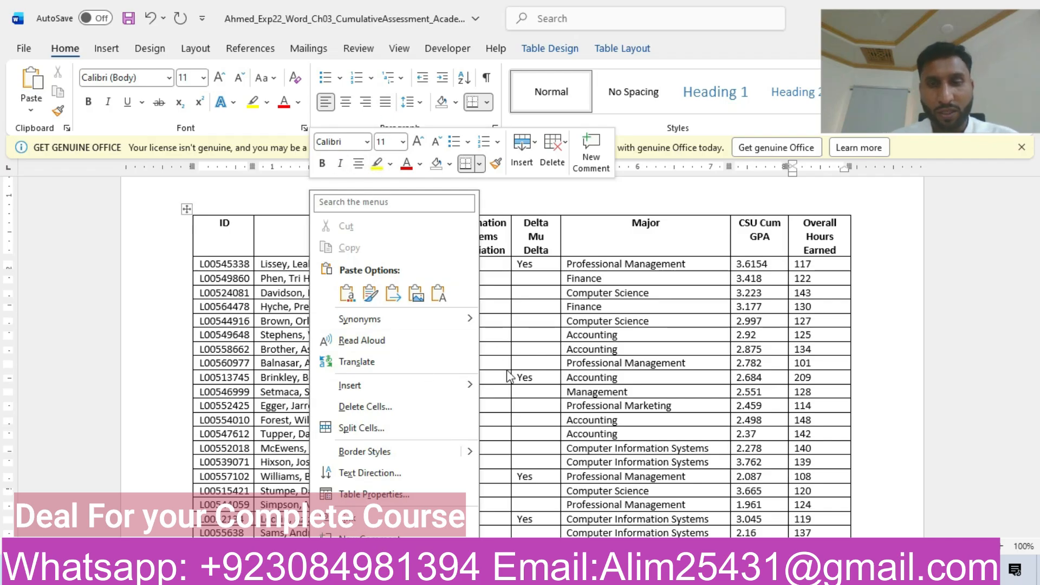
pyautogui.moveTo(617, 572)
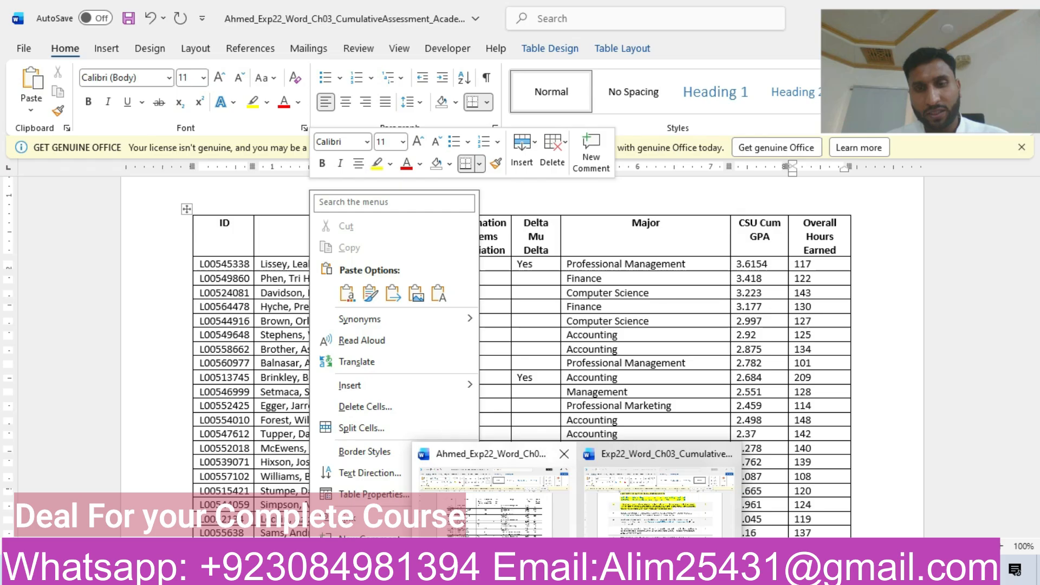
pyautogui.click(622, 509)
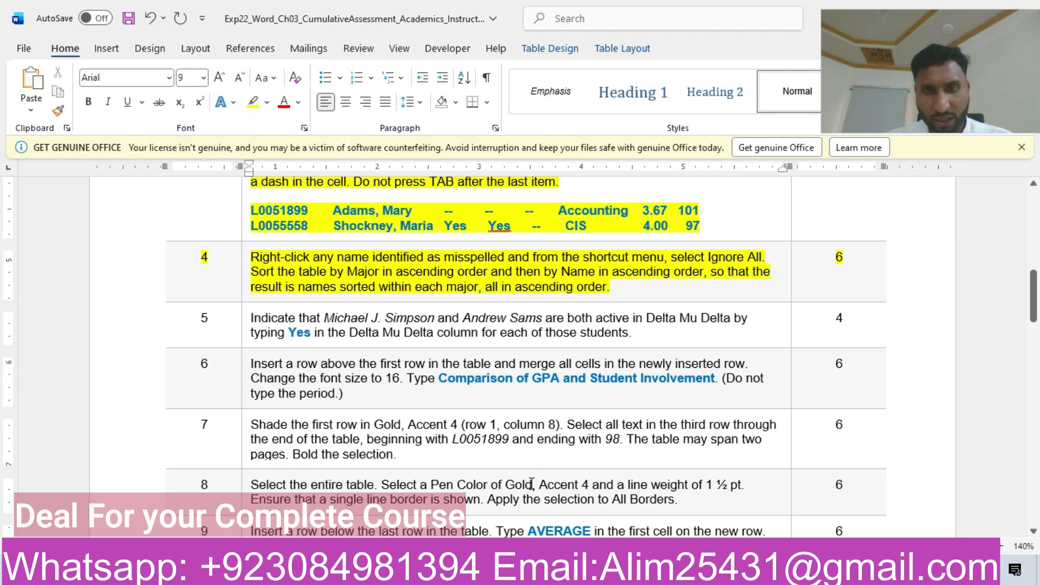
pyautogui.moveTo(578, 570)
pyautogui.click(674, 496)
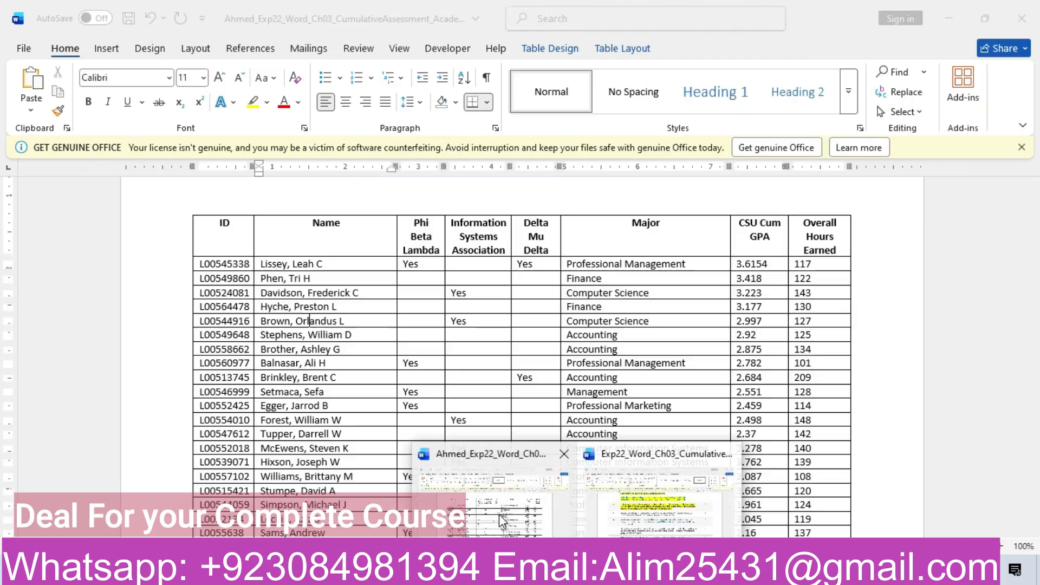
pyautogui.click(498, 513)
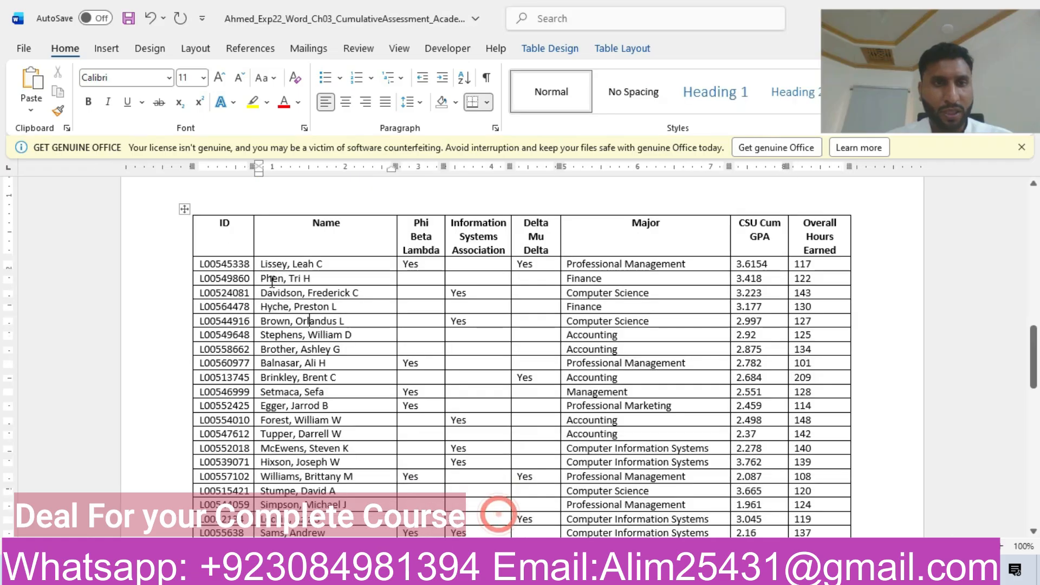
# Step: Select the entire student table on page 2 and set up a sort with Major, ascending, as the first key
pyautogui.click(184, 209)
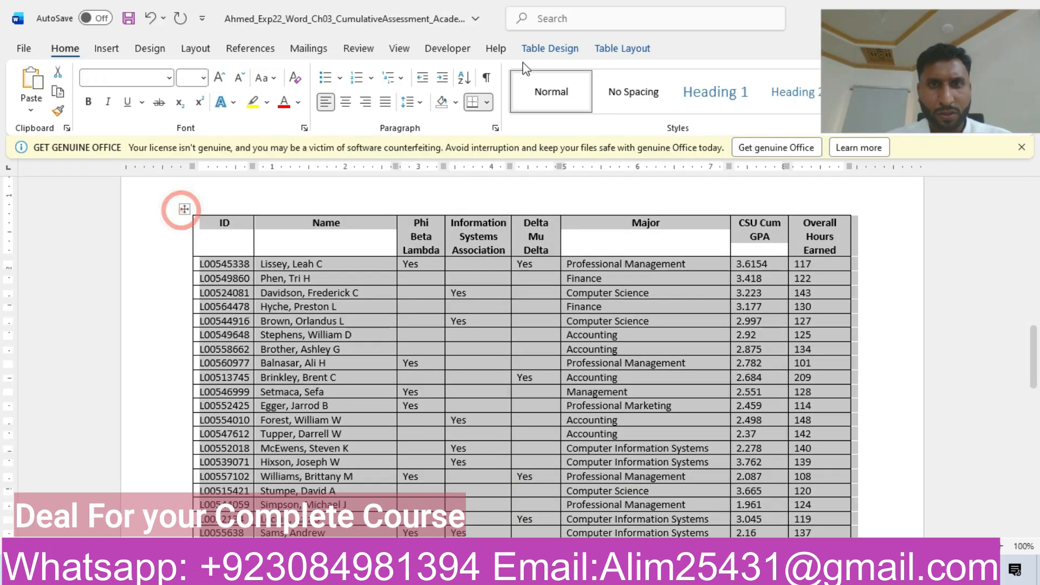
pyautogui.click(546, 48)
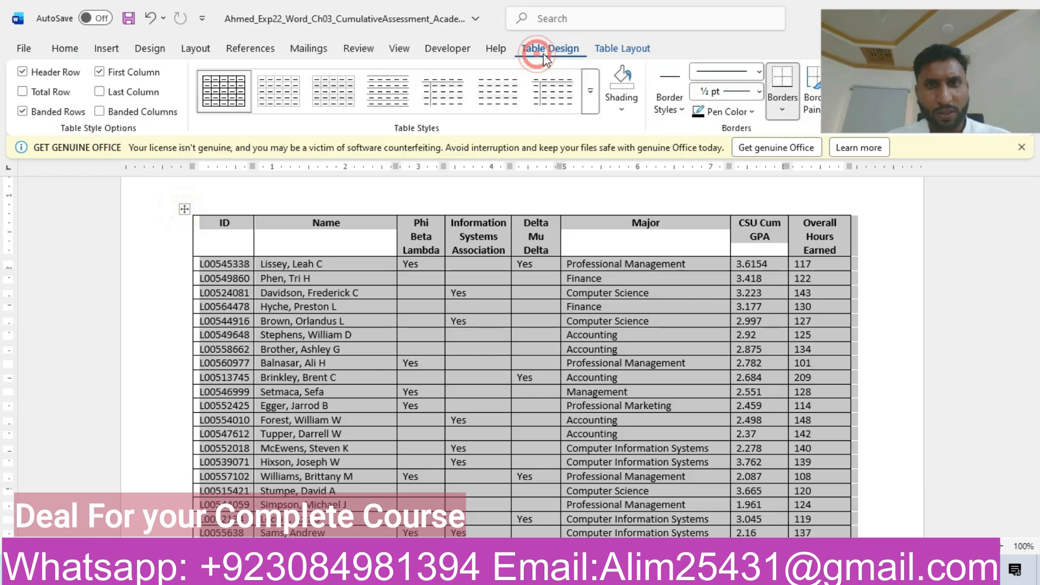
pyautogui.click(629, 49)
pyautogui.moveTo(859, 79)
pyautogui.mouseDown()
pyautogui.moveTo(877, 160)
pyautogui.moveTo(869, 226)
pyautogui.moveTo(870, 203)
pyautogui.mouseUp()
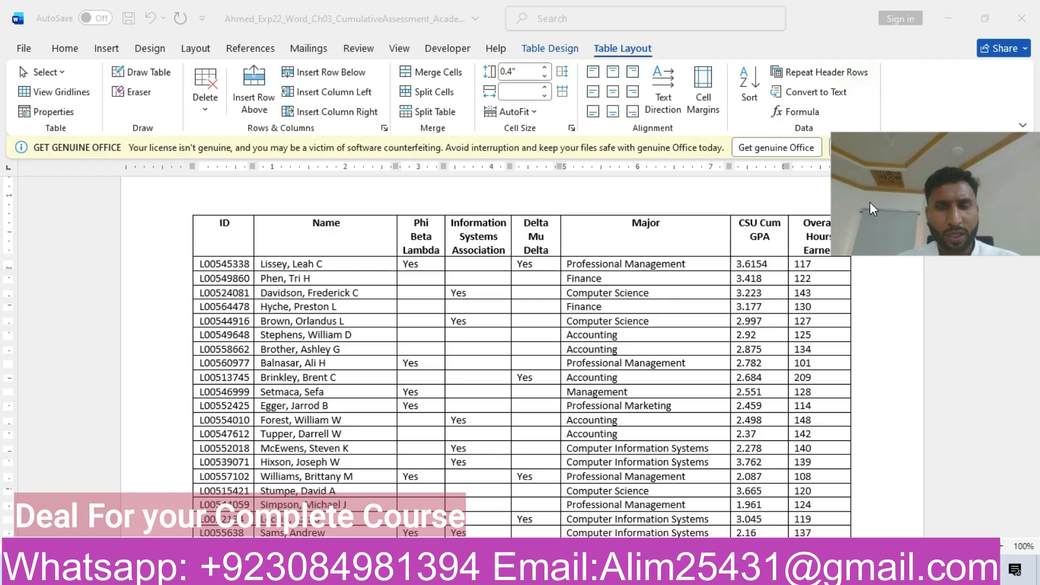
pyautogui.click(747, 93)
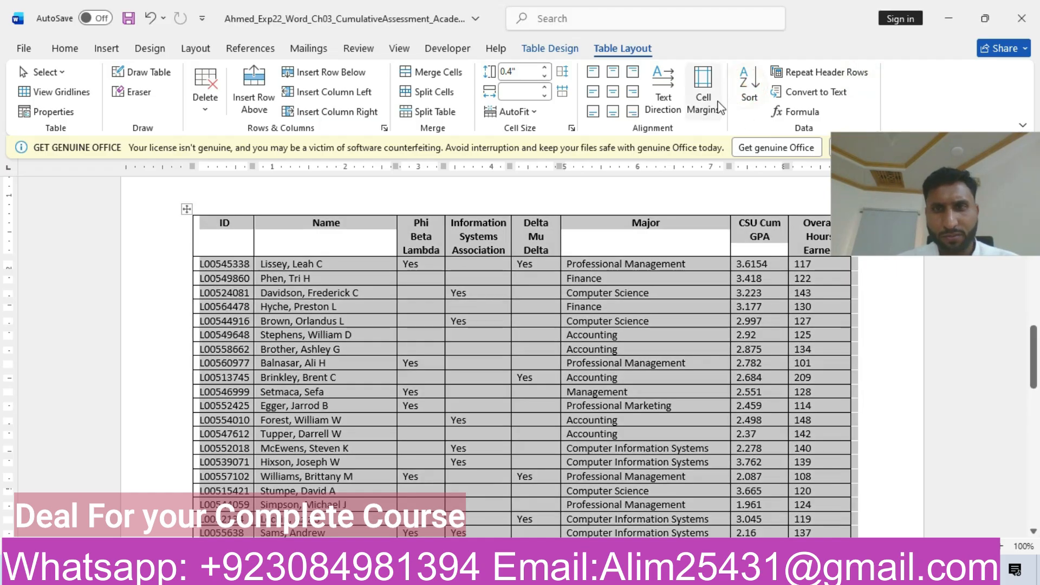
pyautogui.click(744, 96)
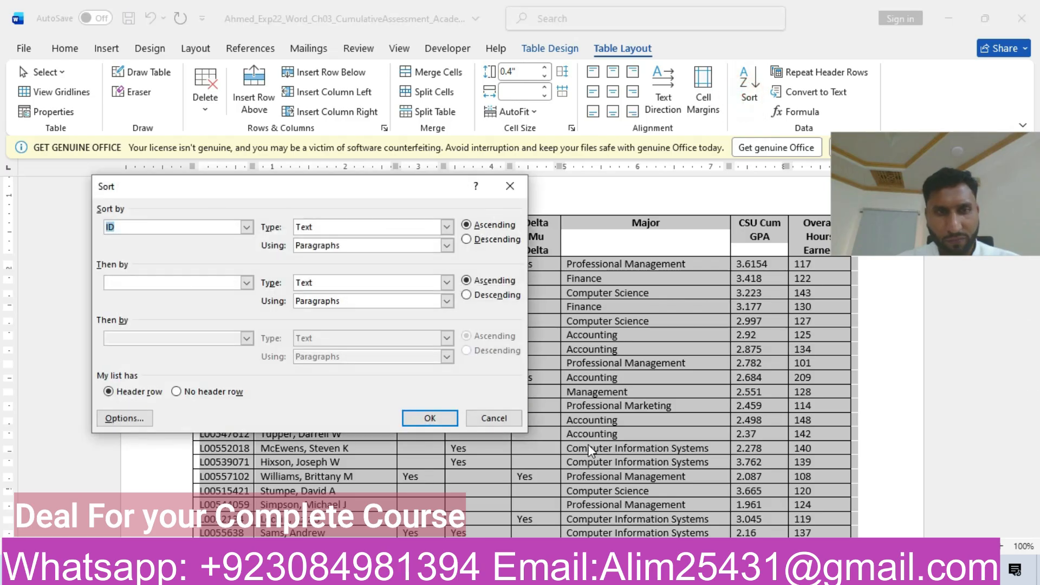
pyautogui.moveTo(577, 574)
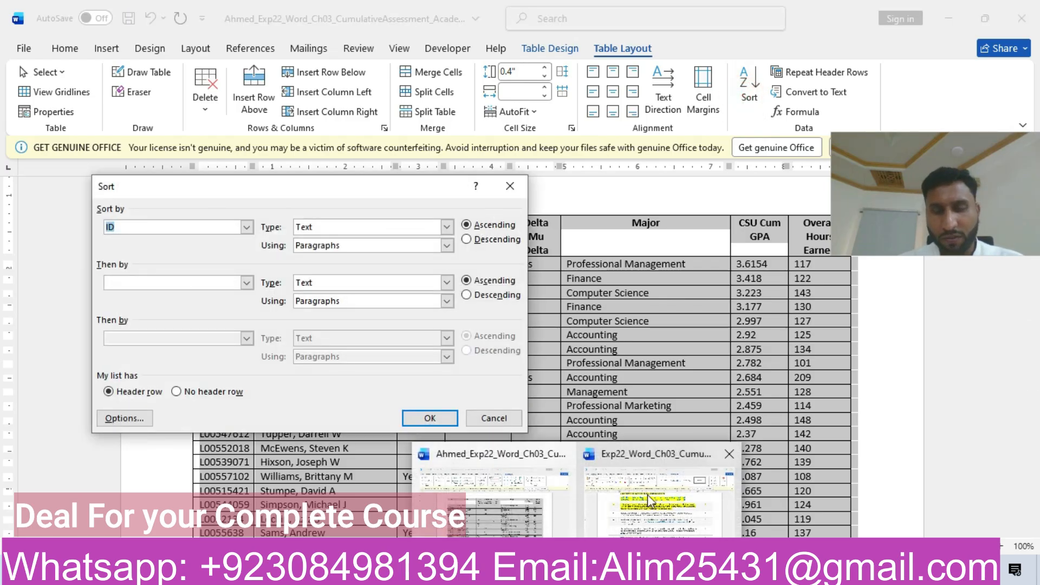
pyautogui.moveTo(647, 495)
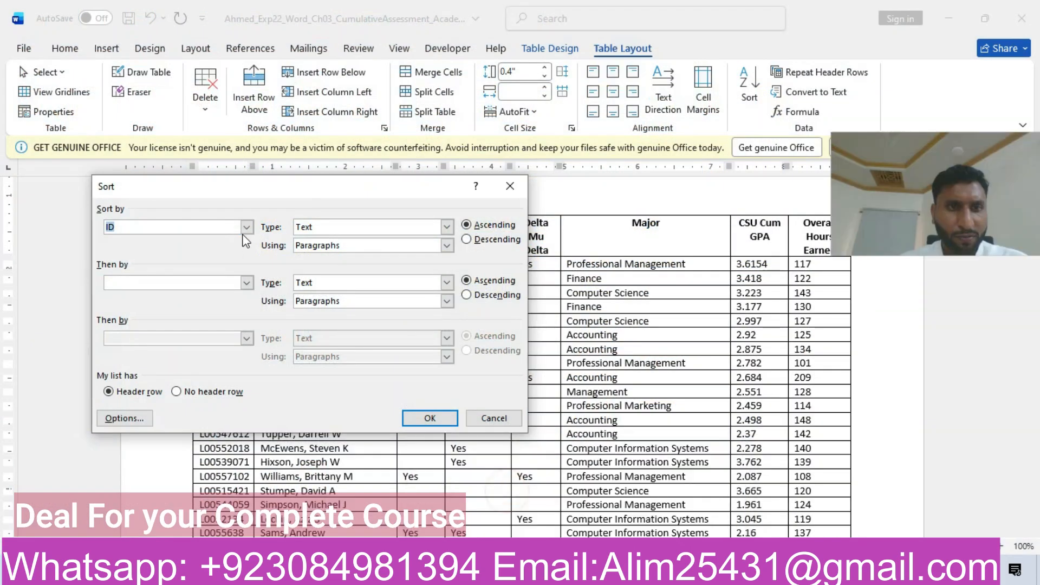
pyautogui.click(246, 227)
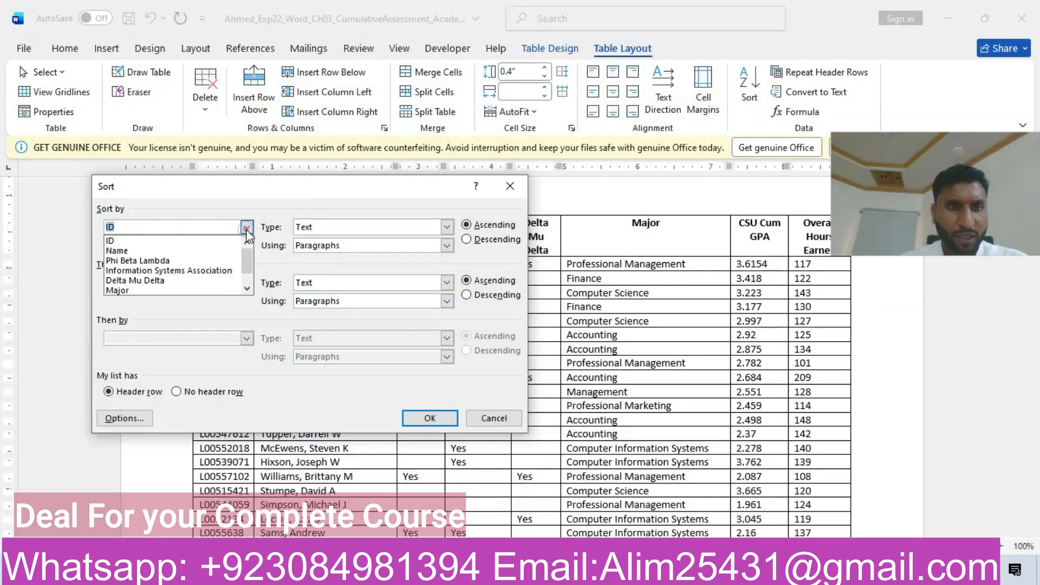
pyautogui.click(150, 291)
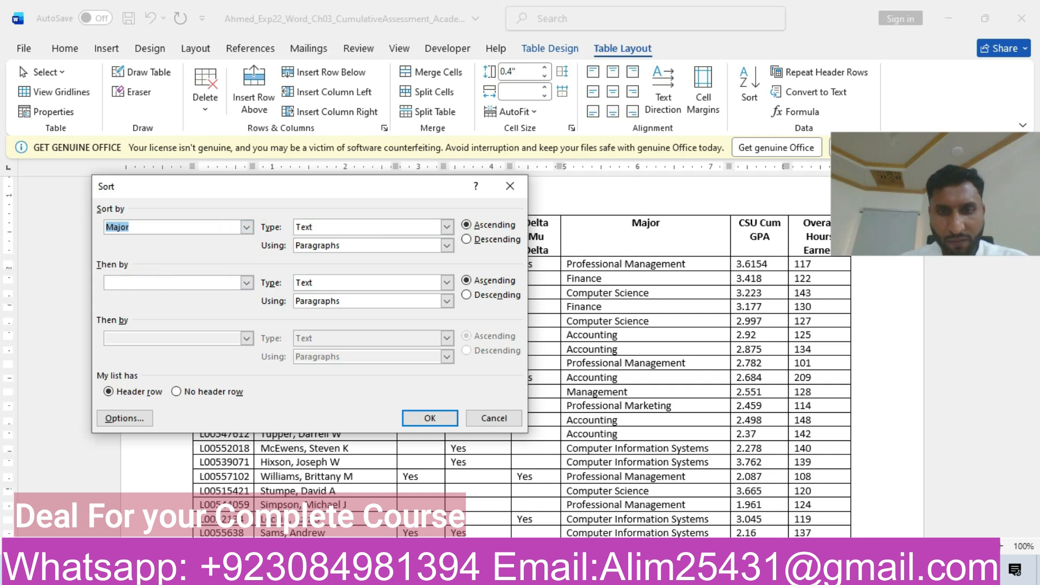
# Step: Add Name in ascending order as the second sort key and apply the sort to the student table
pyautogui.moveTo(577, 574)
pyautogui.moveTo(652, 502)
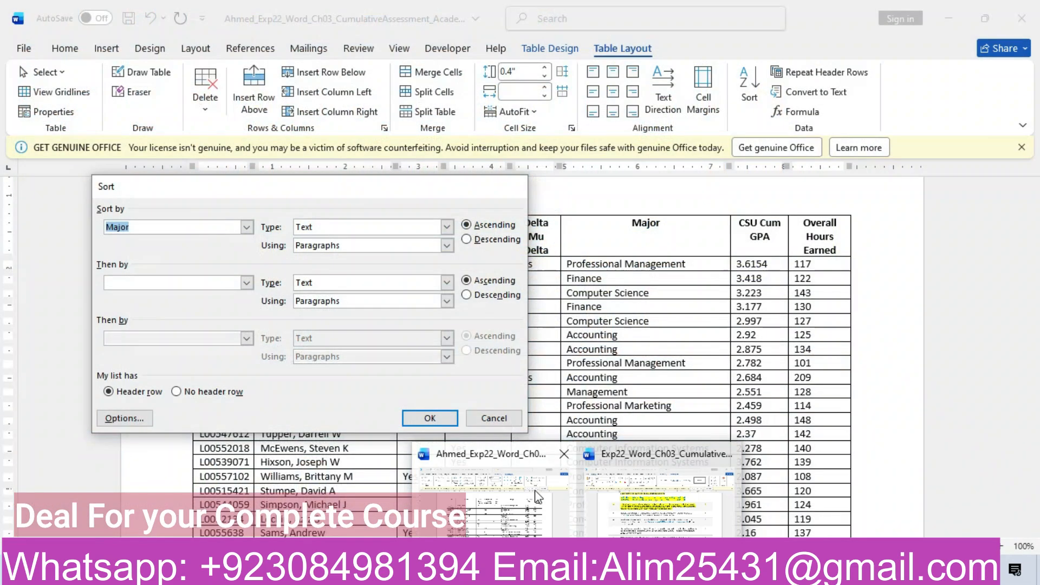
pyautogui.click(247, 282)
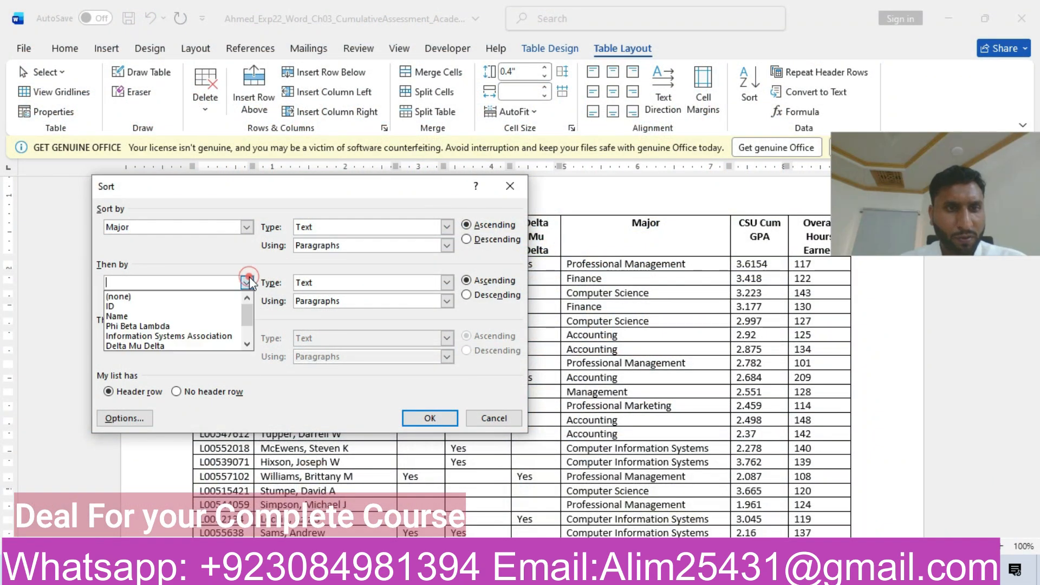
pyautogui.click(159, 316)
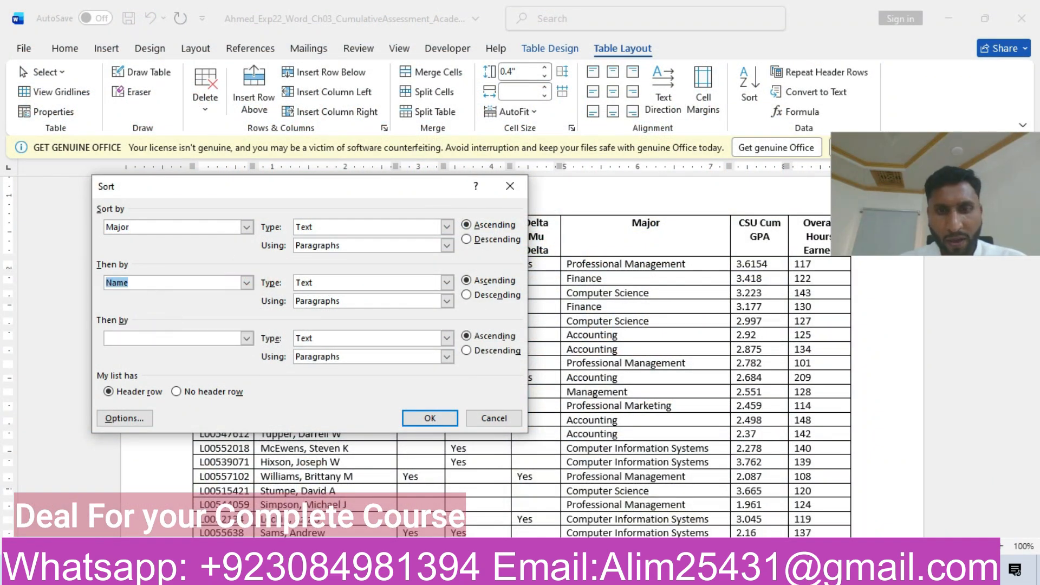
pyautogui.moveTo(577, 573)
pyautogui.moveTo(660, 521)
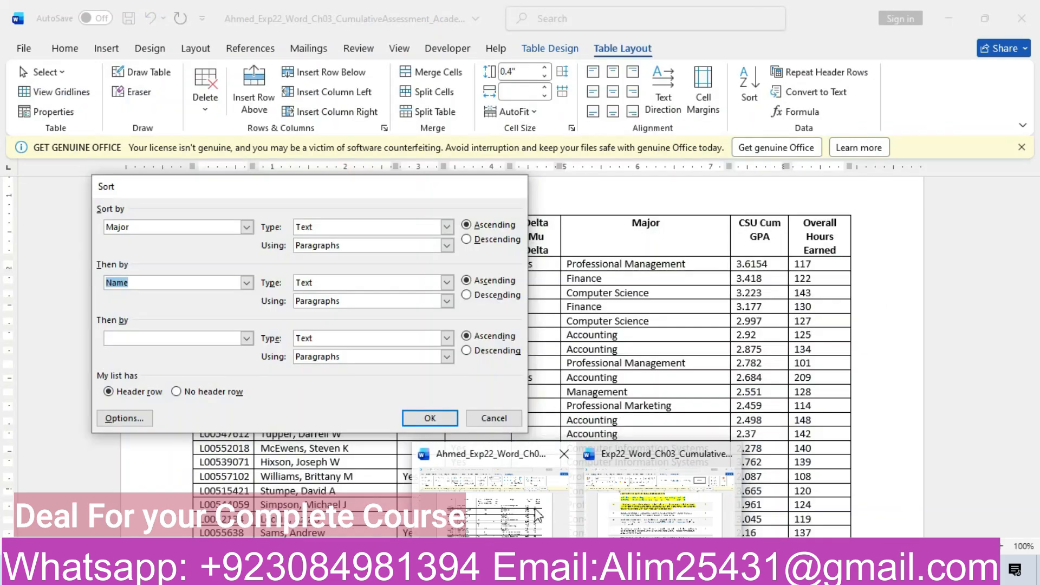
pyautogui.click(430, 418)
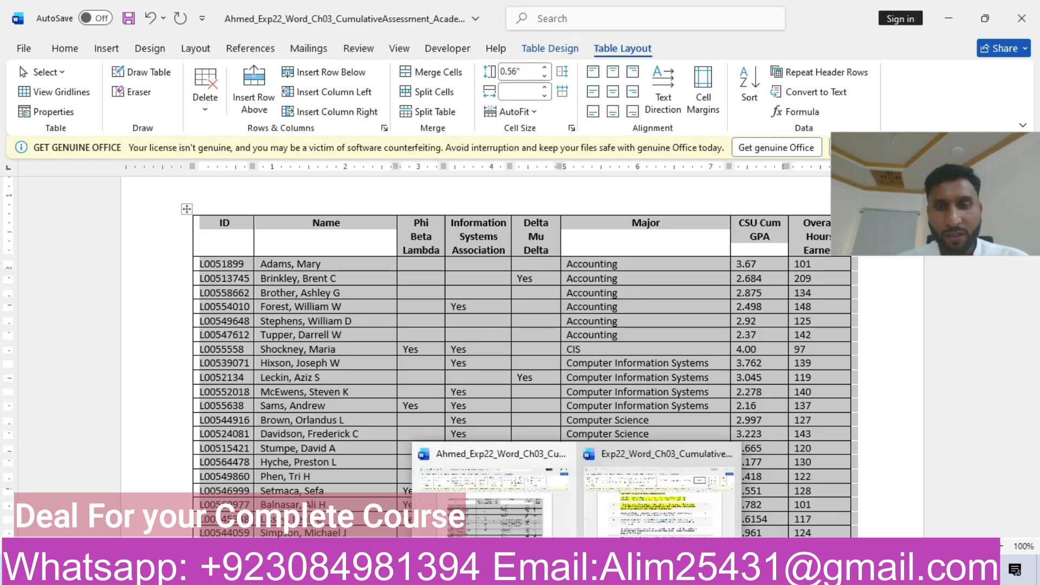
# Step: Switch to the instructions document and highlight the whole step 5 row in yellow
pyautogui.click(658, 495)
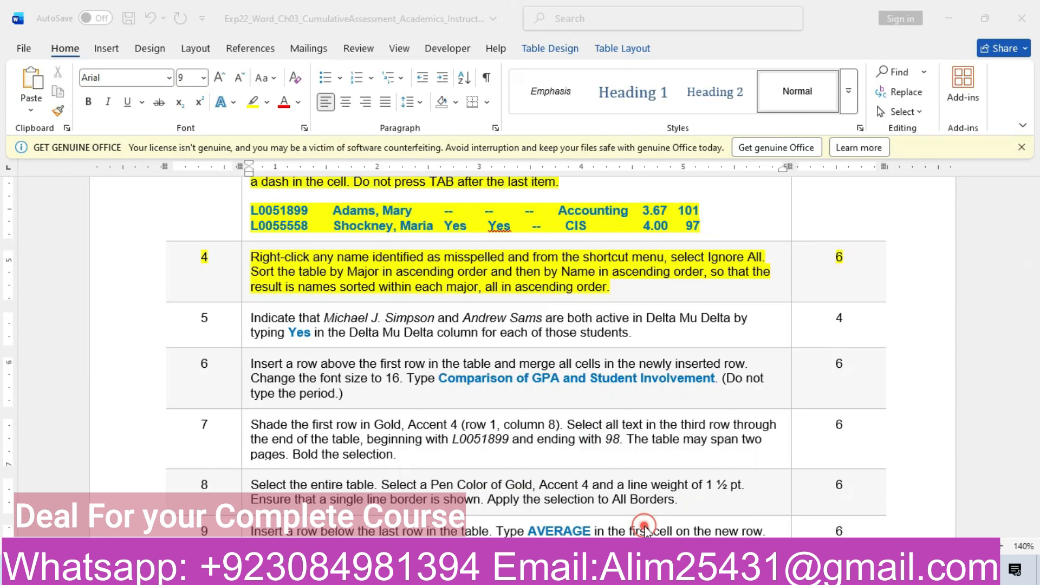
pyautogui.click(138, 327)
pyautogui.click(230, 305)
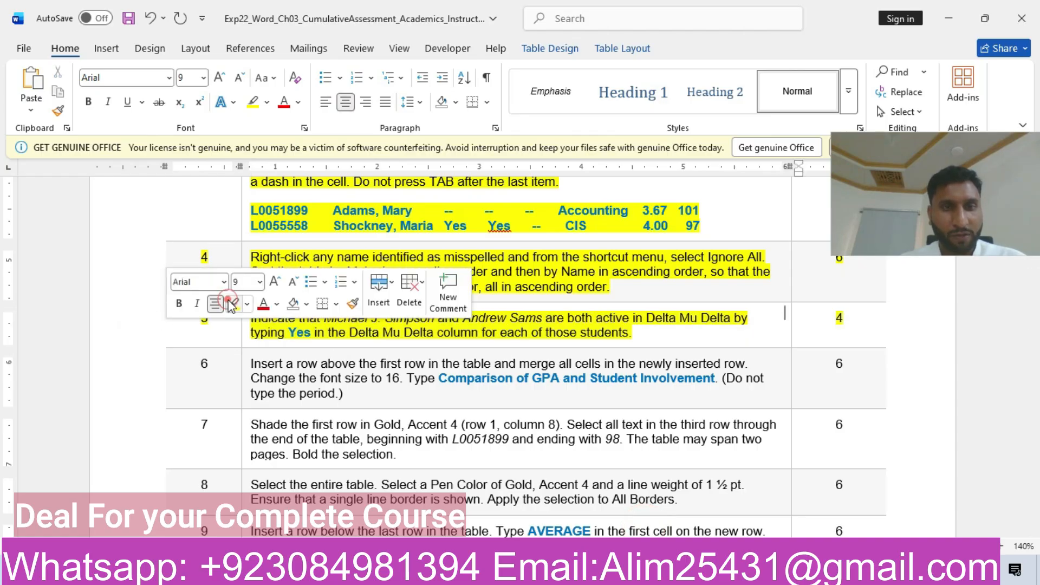
pyautogui.click(358, 325)
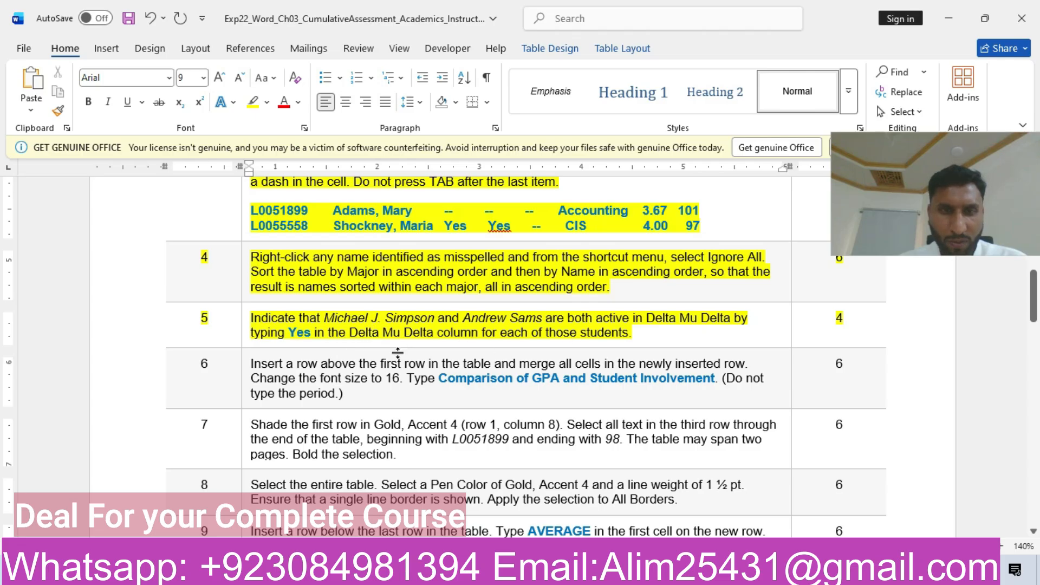
# Step: Compare step 5's "Yes" entry and its named students with the Delta Mu Delta column of the sorted student table
pyautogui.moveTo(287, 332); pyautogui.dragTo(310, 334)
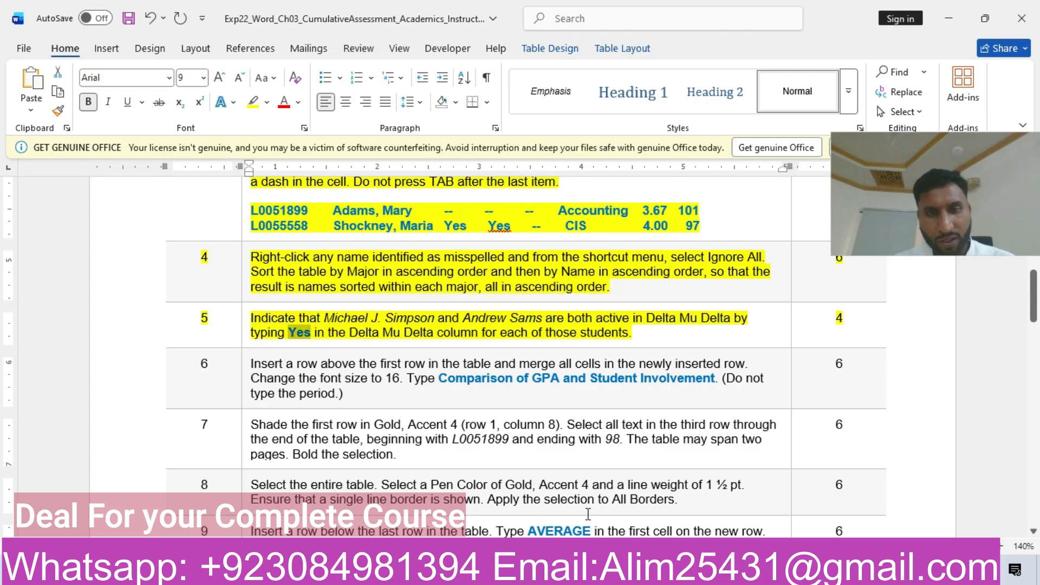
pyautogui.moveTo(596, 573)
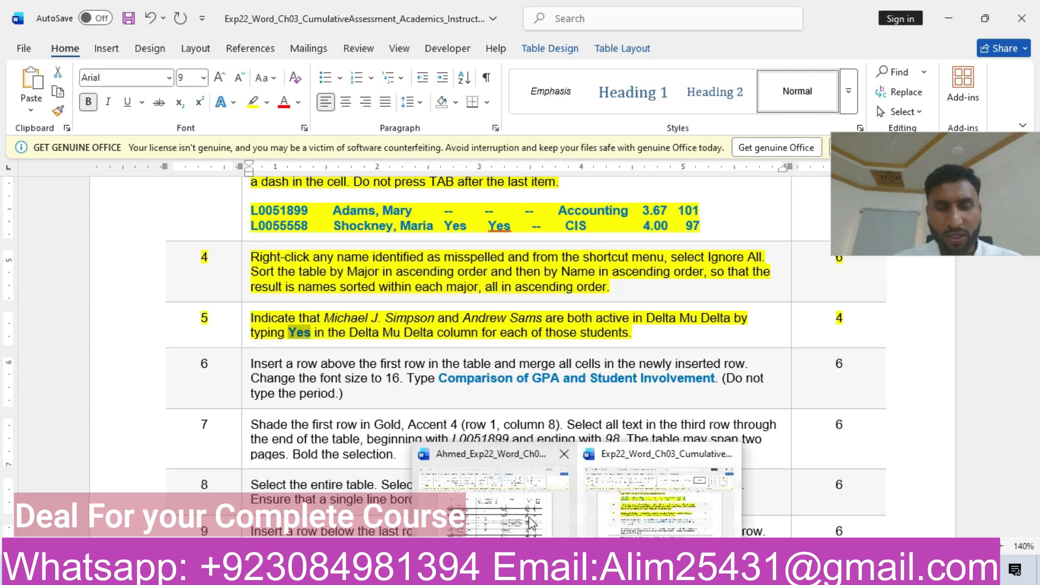
pyautogui.click(509, 505)
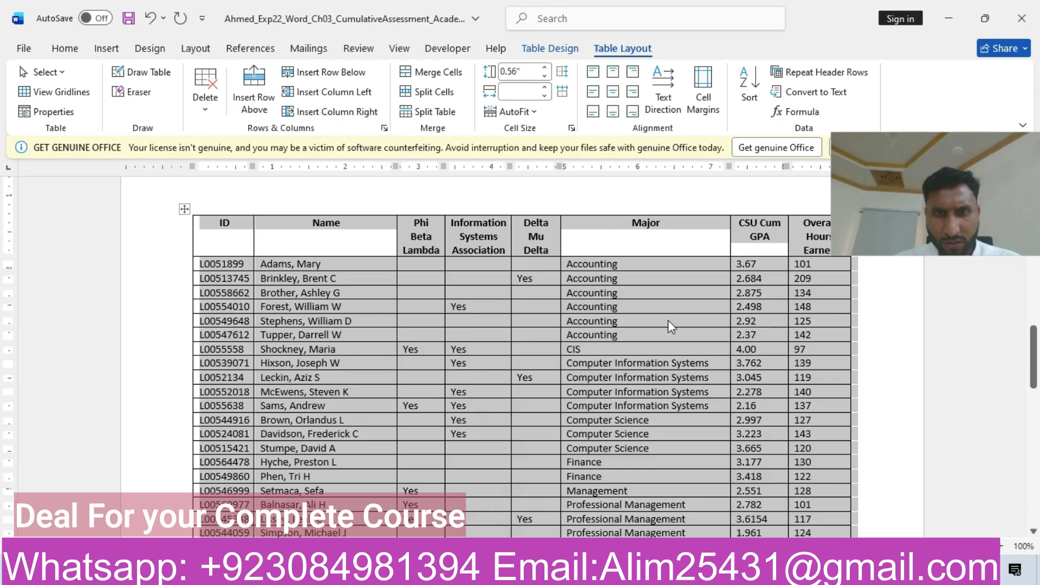
pyautogui.click(527, 210)
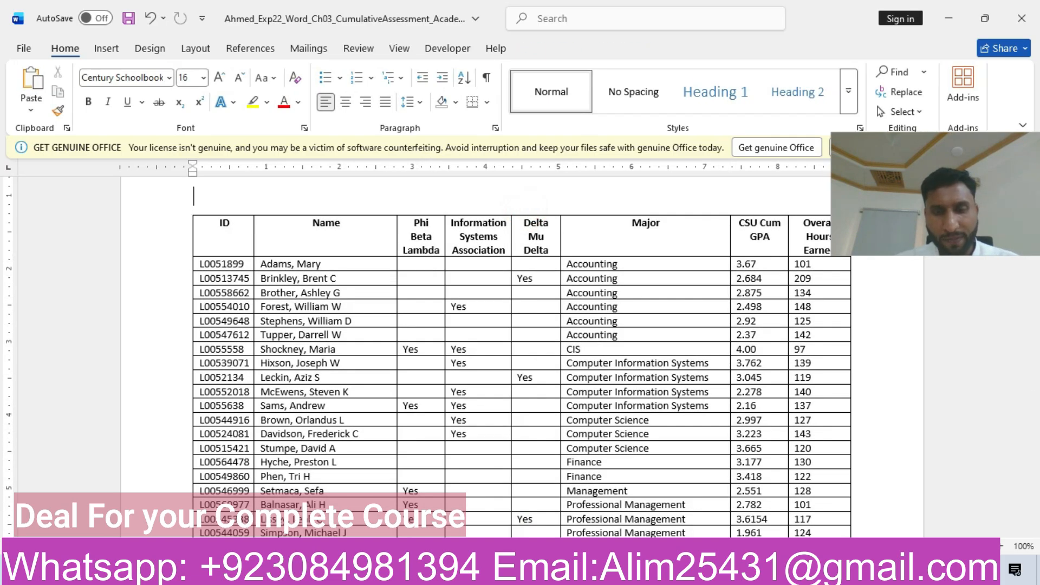
pyautogui.moveTo(596, 573)
pyautogui.click(653, 512)
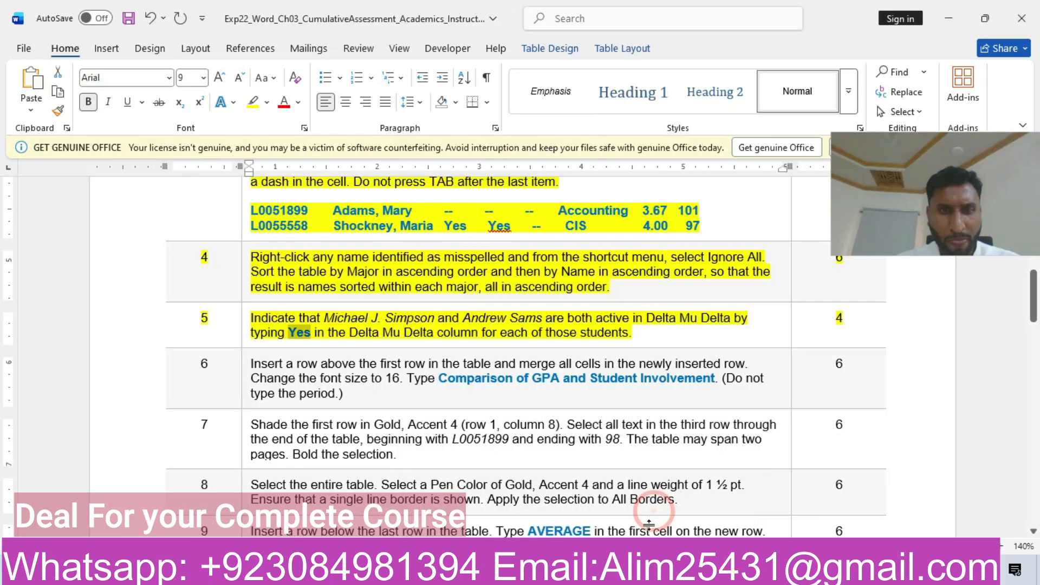
pyautogui.click(480, 490)
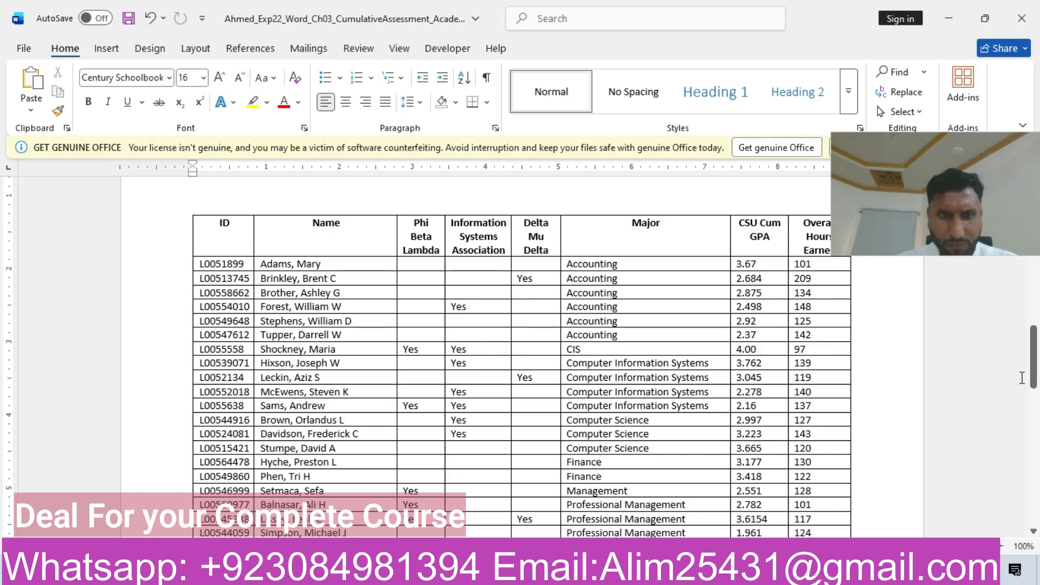
pyautogui.moveTo(1034, 376); pyautogui.dragTo(1035, 382)
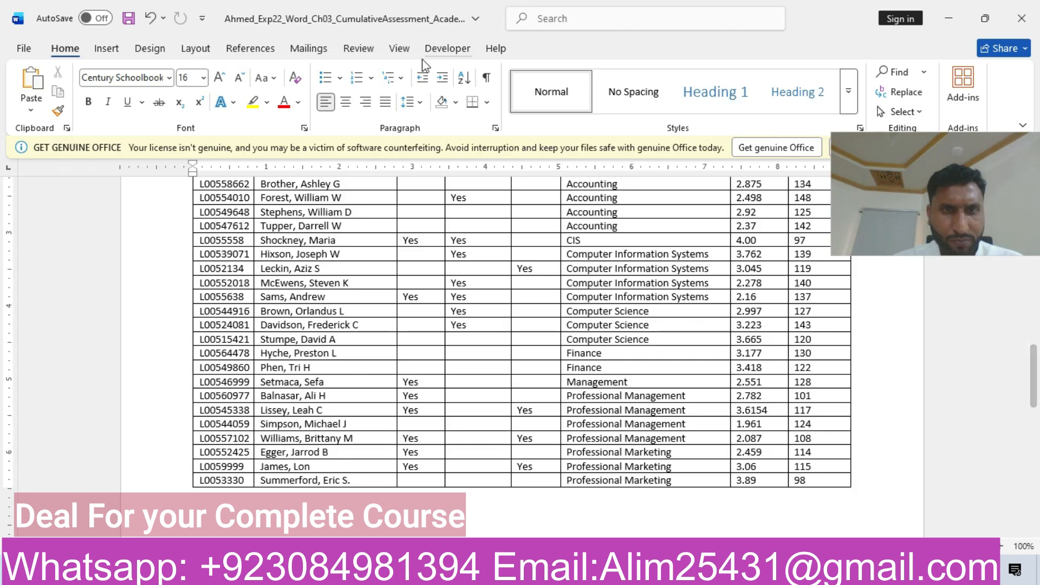
# Step: Show the Navigation Pane in the project document and search for the first student's name, copied from step 5
pyautogui.click(389, 49)
pyautogui.click(360, 112)
pyautogui.moveTo(576, 575)
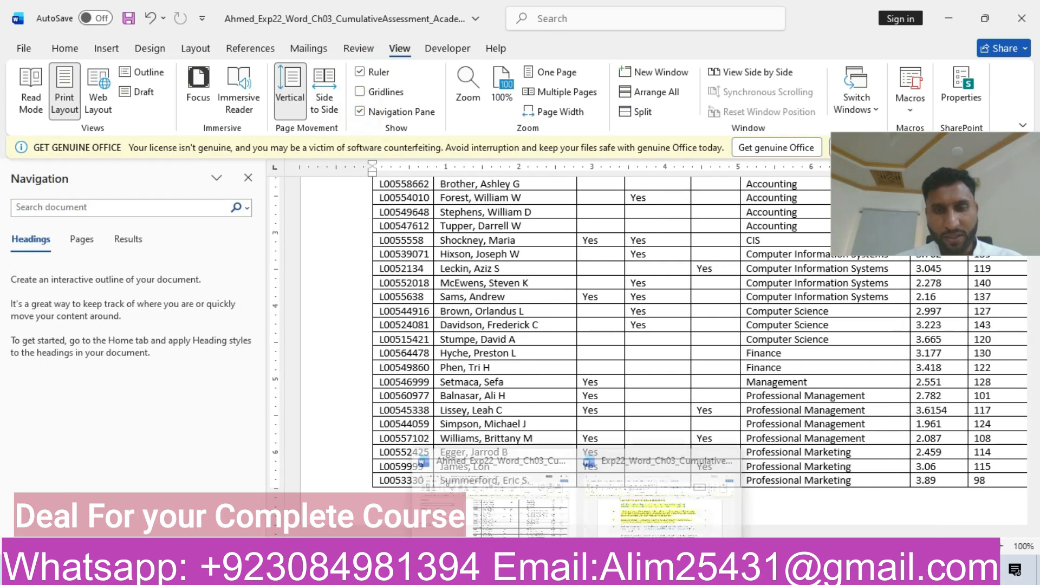
pyautogui.click(644, 509)
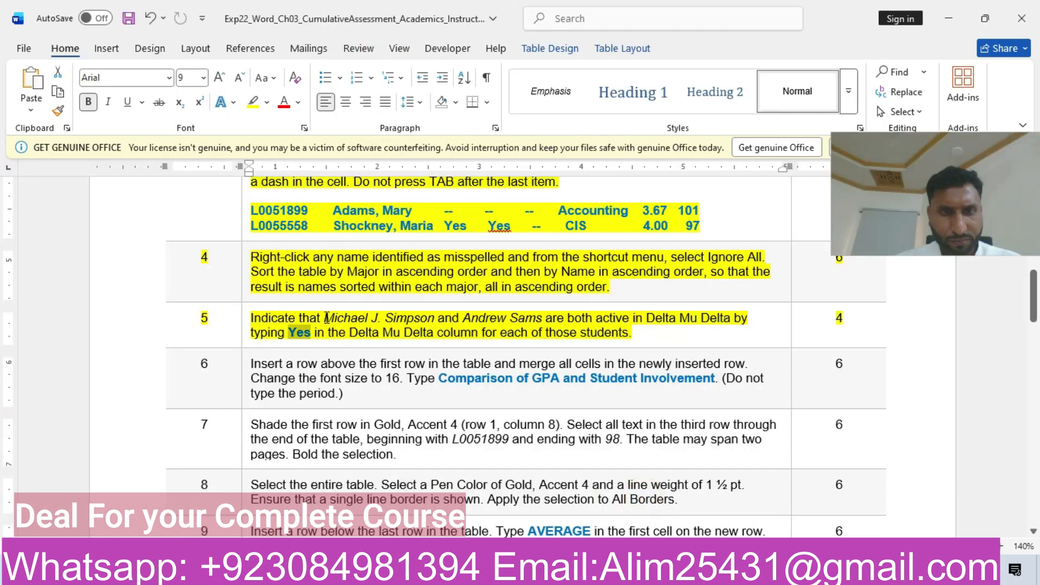
pyautogui.moveTo(330, 318); pyautogui.dragTo(415, 323)
pyautogui.hotkey('ctrl', 'c')
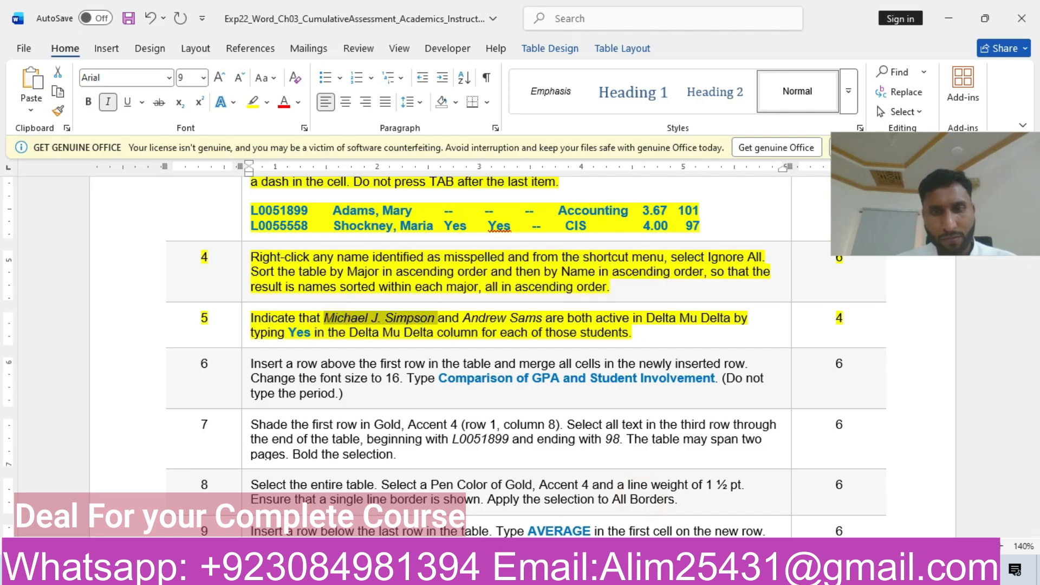
pyautogui.moveTo(568, 576)
pyautogui.click(496, 509)
pyautogui.click(136, 206)
pyautogui.hotkey('ctrl', 'v')
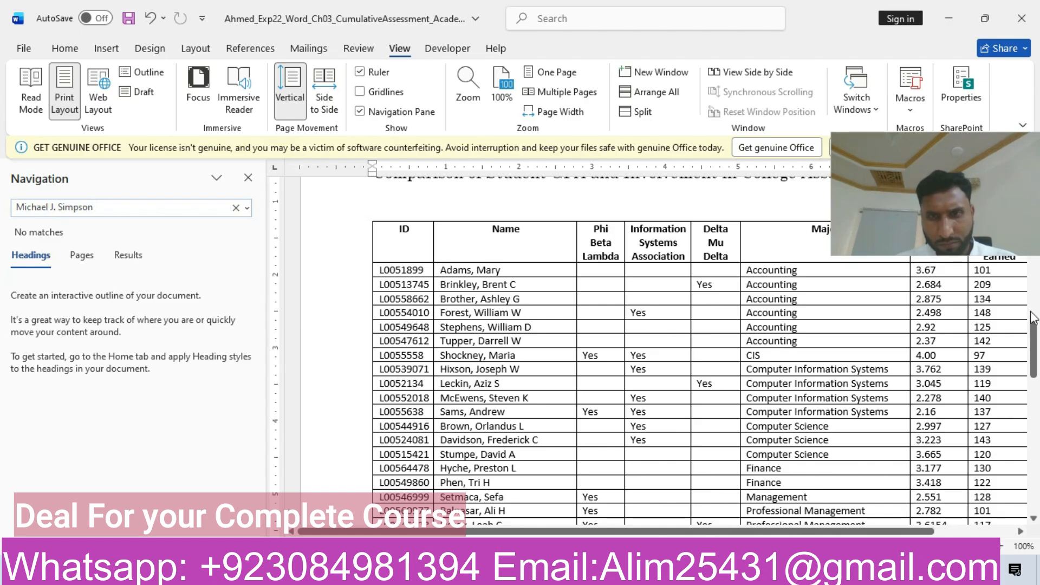
# Step: Enter Yes in the Delta Mu Delta cell of the first student named in step 5 and return to the instructions document
pyautogui.moveTo(1032, 339); pyautogui.dragTo(1034, 350)
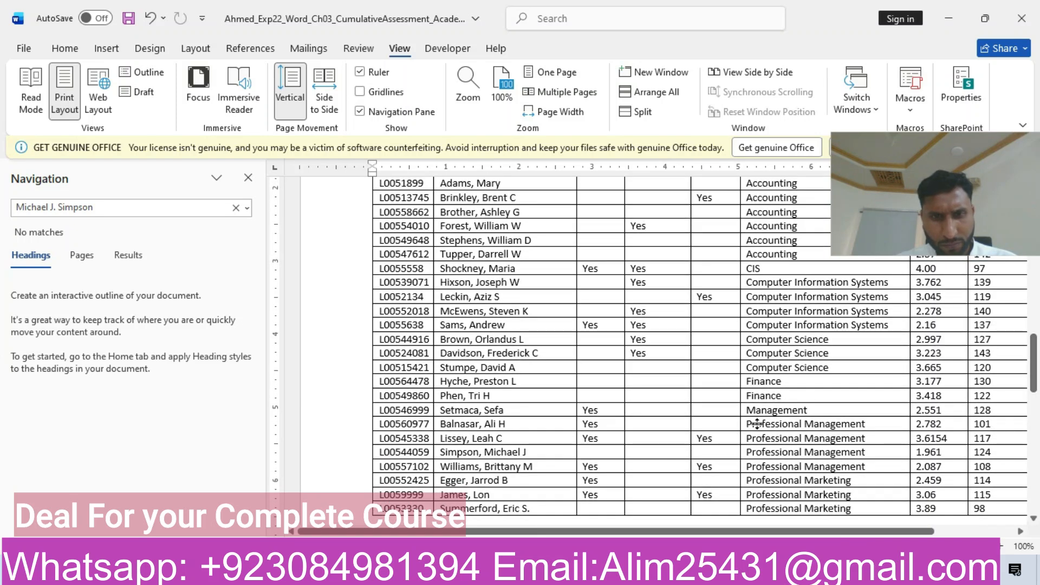
pyautogui.click(701, 456)
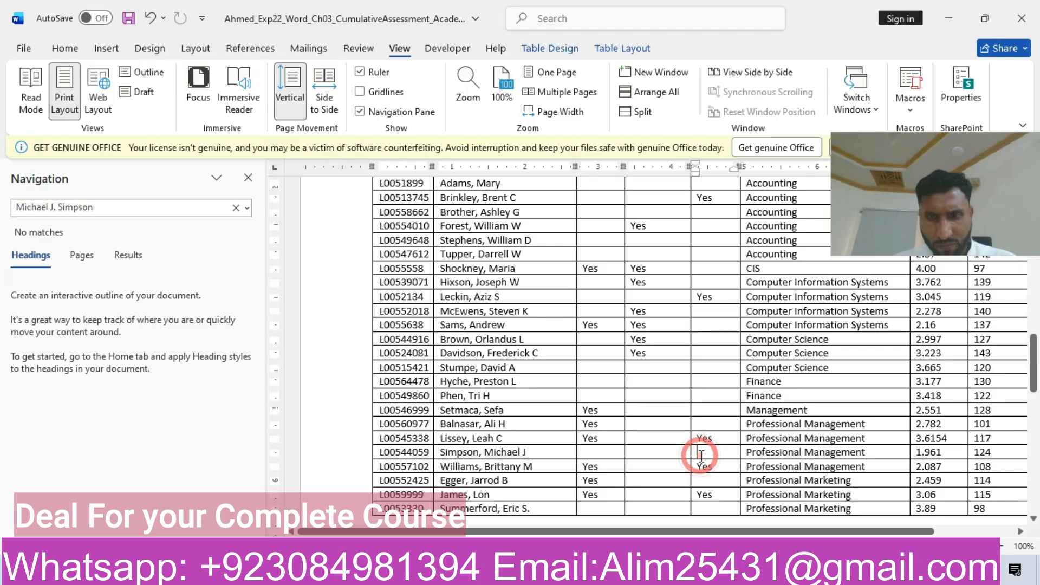
pyautogui.hotkey('ctrl', 'v')
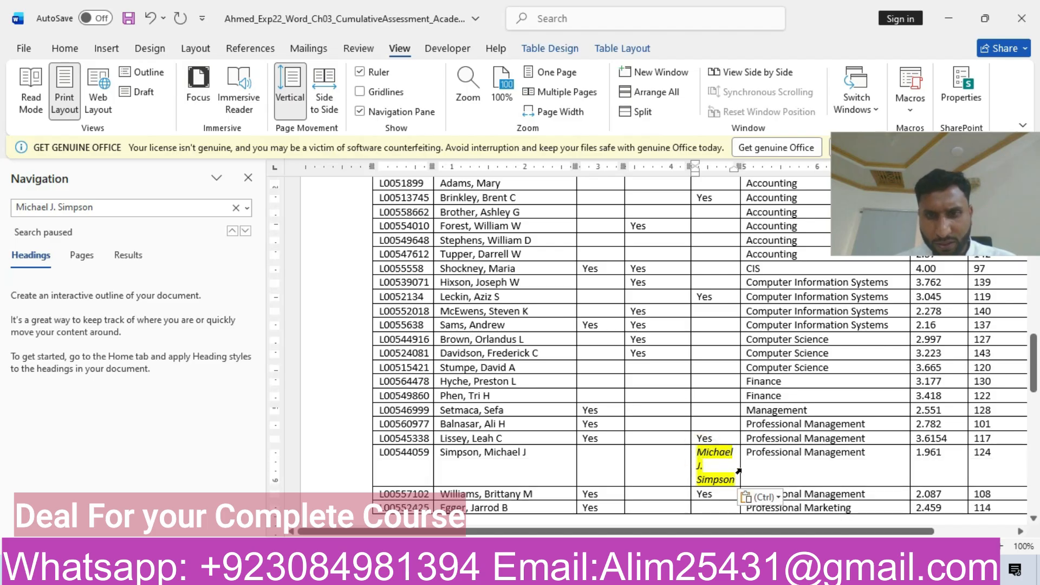
pyautogui.hotkey('ctrl', 'z')
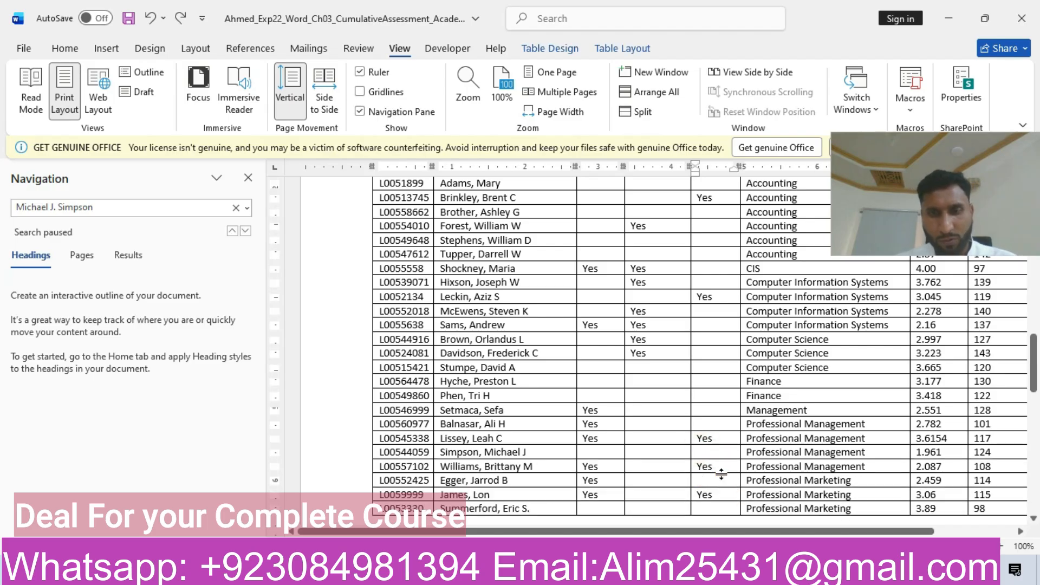
pyautogui.write('Yes')
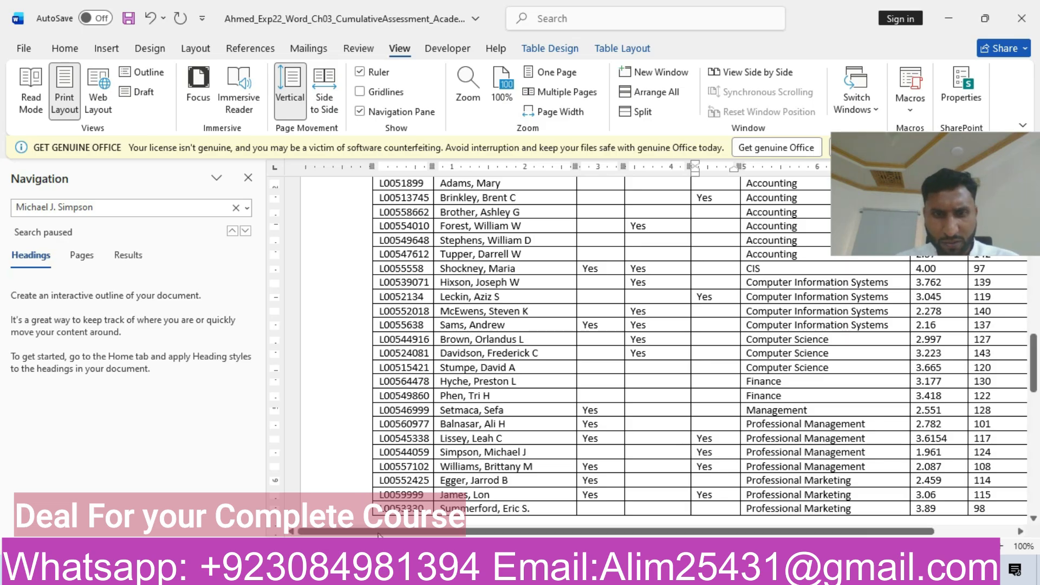
pyautogui.moveTo(579, 571)
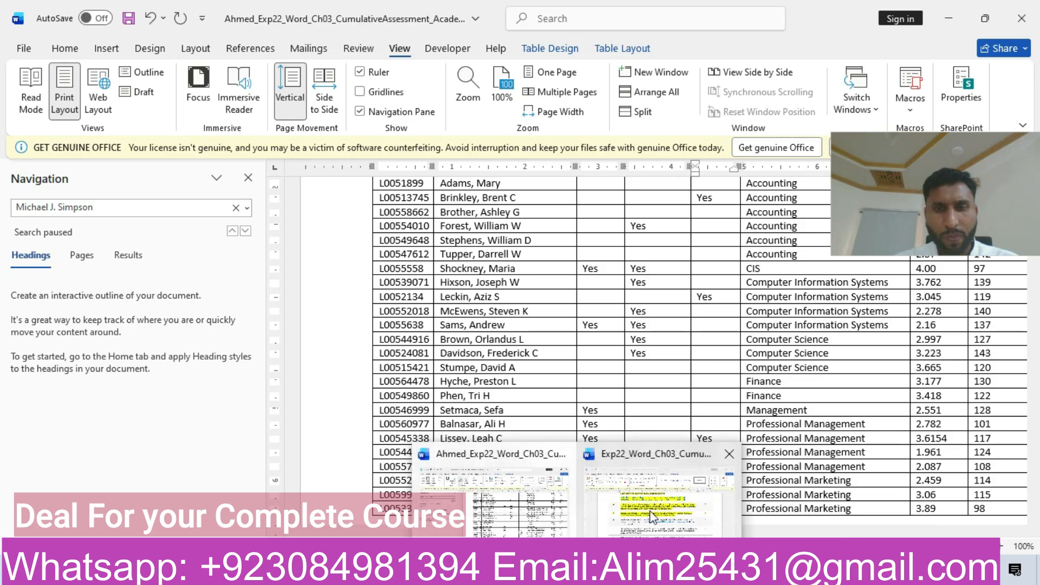
pyautogui.click(653, 517)
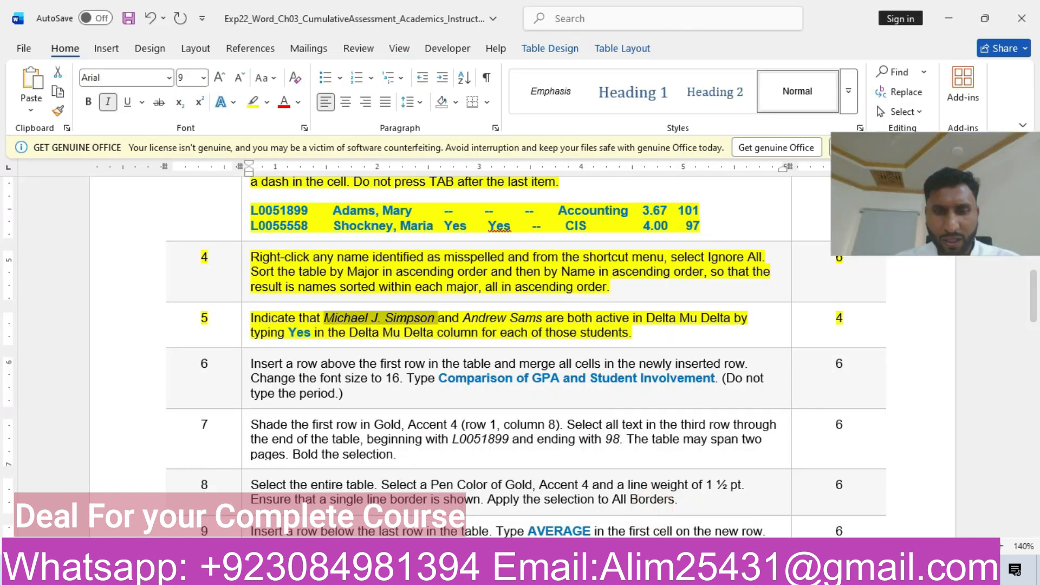
# Step: Switch to the project document and enter Yes in the Delta Mu Delta cell of the second student named in step 5
pyautogui.moveTo(579, 571)
pyautogui.click(522, 519)
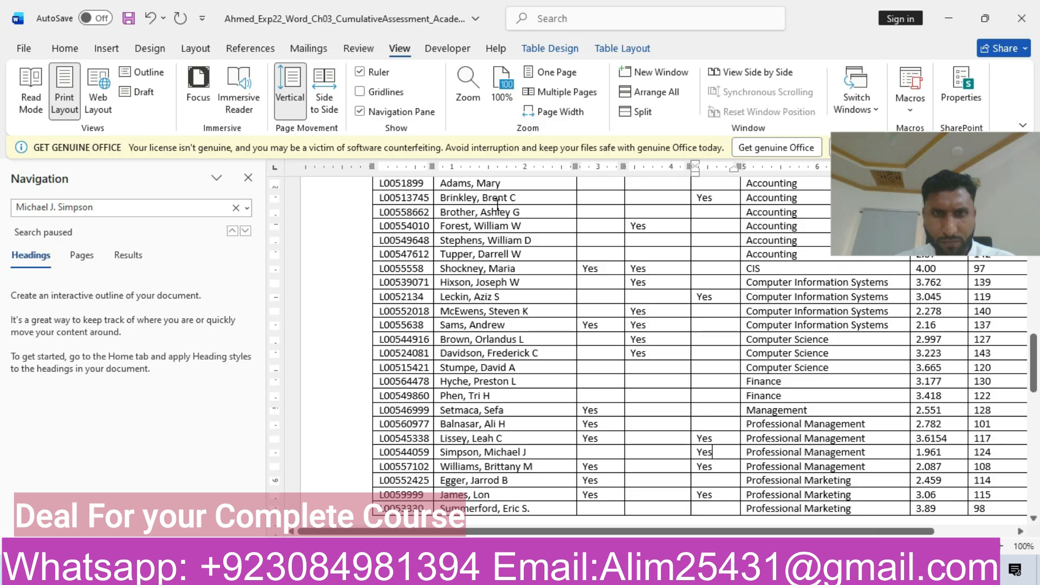
pyautogui.moveTo(1033, 349); pyautogui.dragTo(1034, 355)
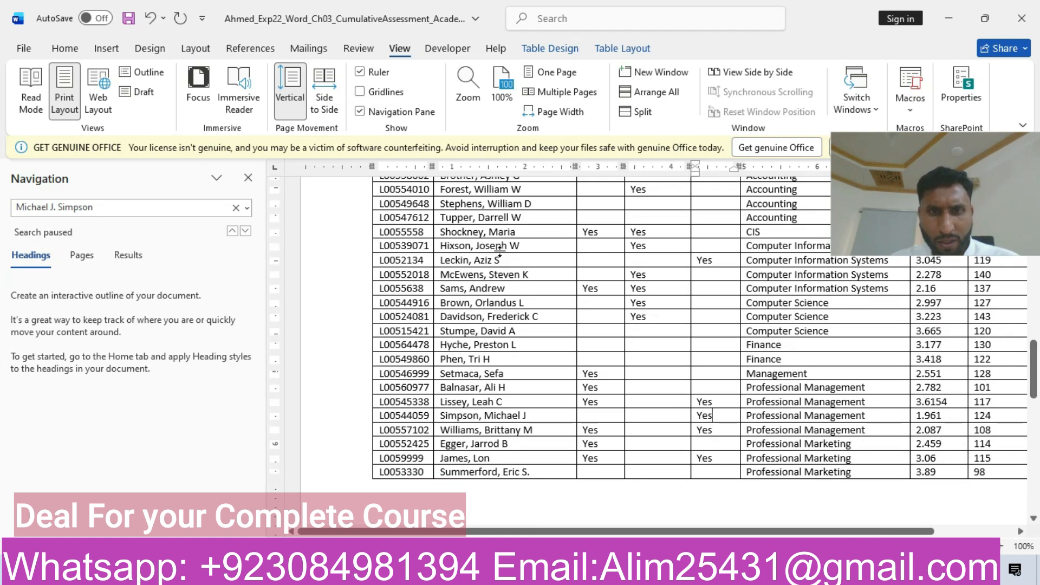
pyautogui.click(702, 288)
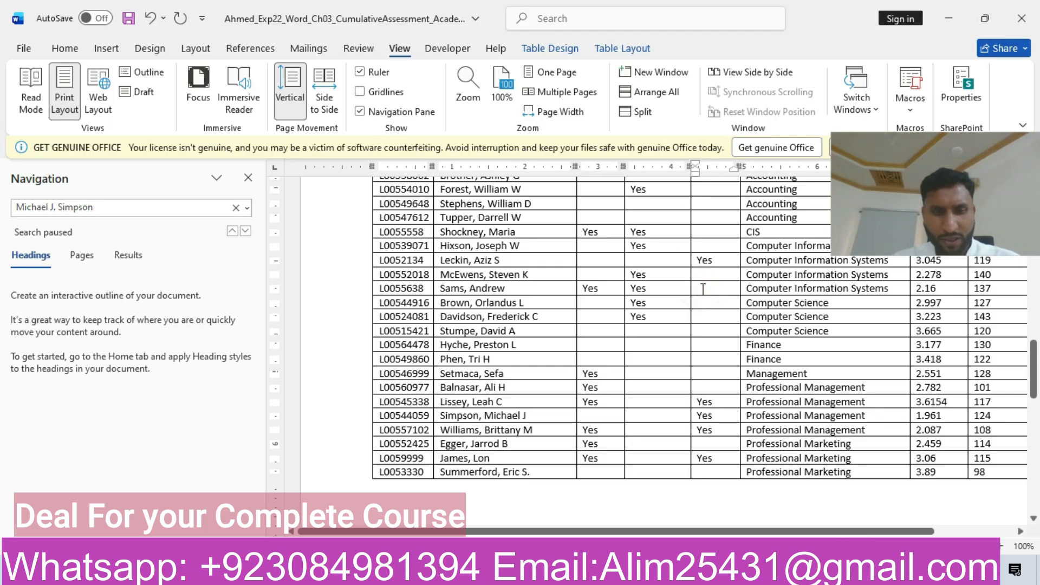
pyautogui.write('Yes')
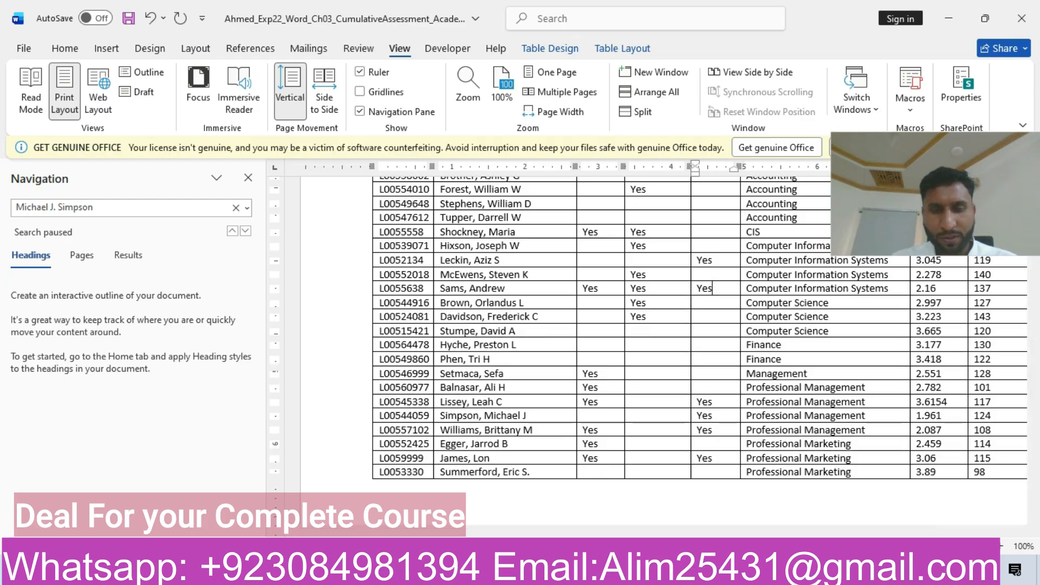
# Step: Highlight the whole step 6 row of the instructions document in yellow, then return to the start of the project document's student table
pyautogui.click(644, 509)
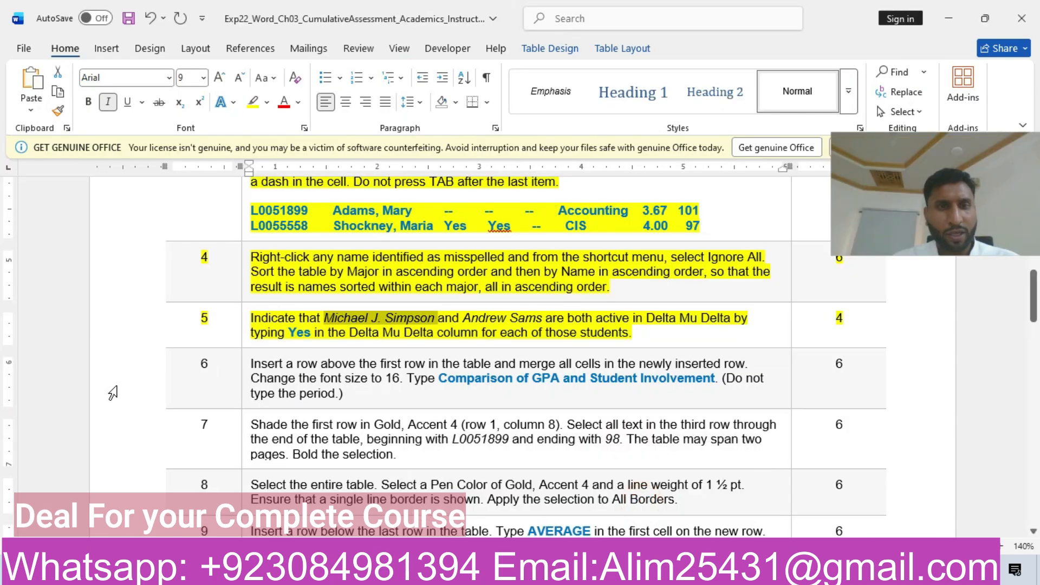
pyautogui.click(119, 365)
pyautogui.click(234, 339)
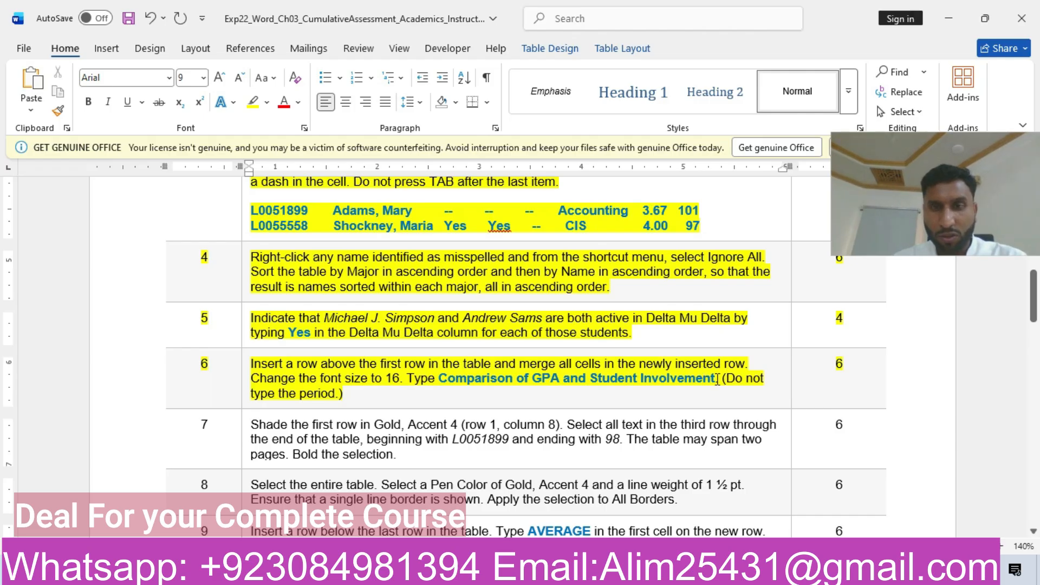
pyautogui.moveTo(576, 571)
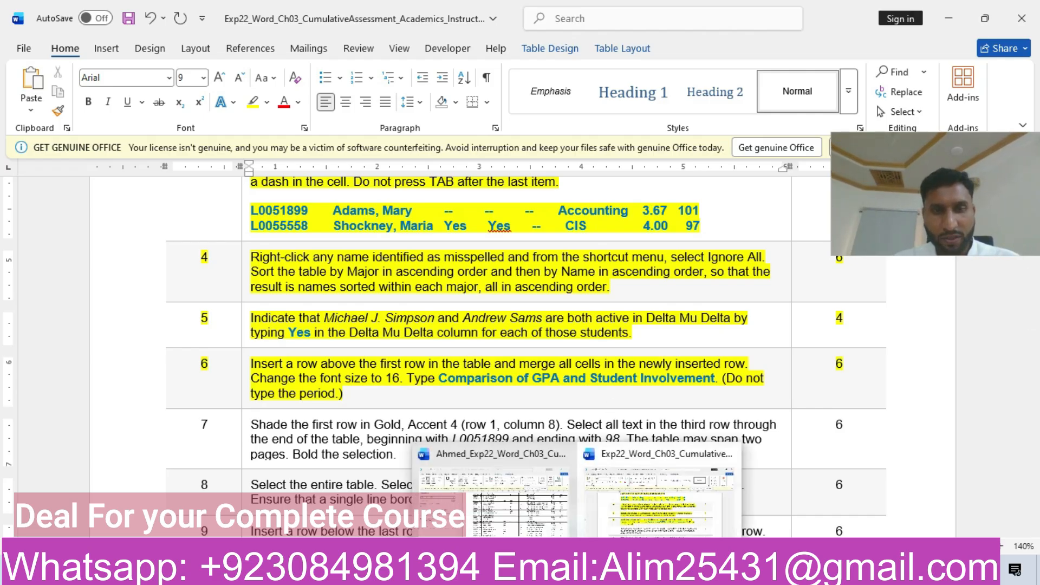
pyautogui.click(560, 506)
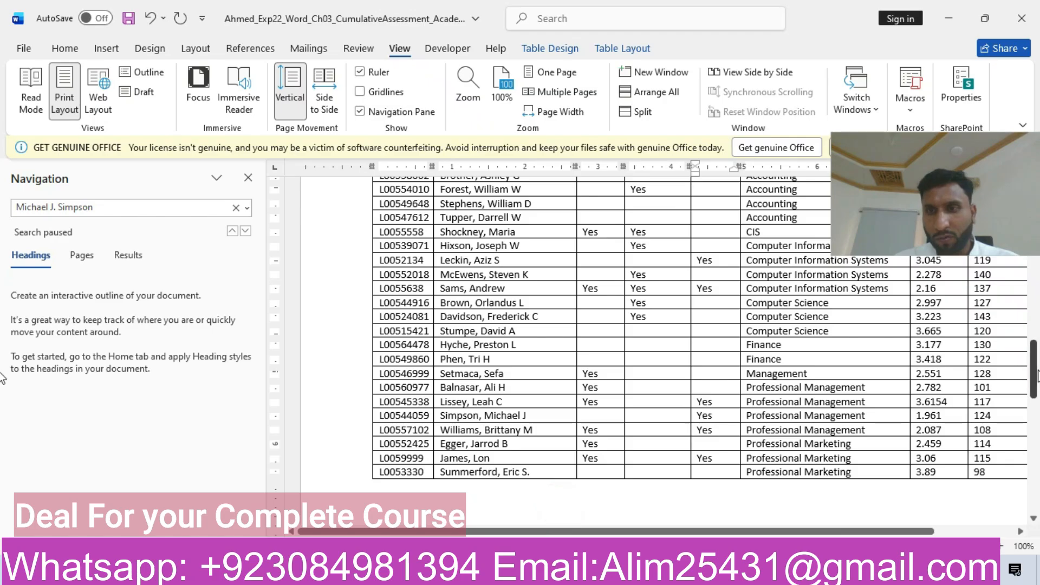
pyautogui.moveTo(1036, 374); pyautogui.dragTo(1036, 334)
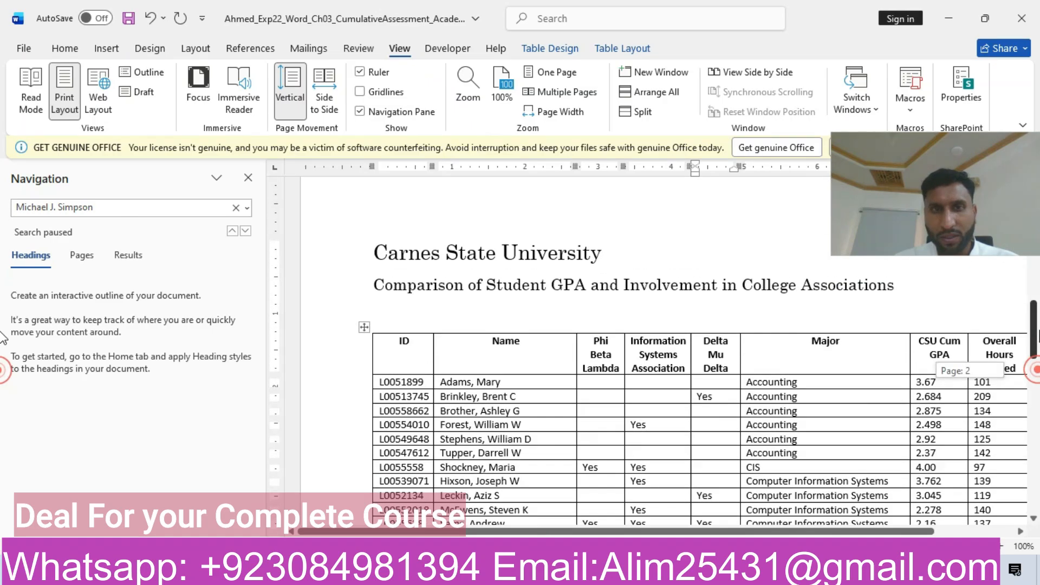
pyautogui.click(366, 326)
pyautogui.click(600, 47)
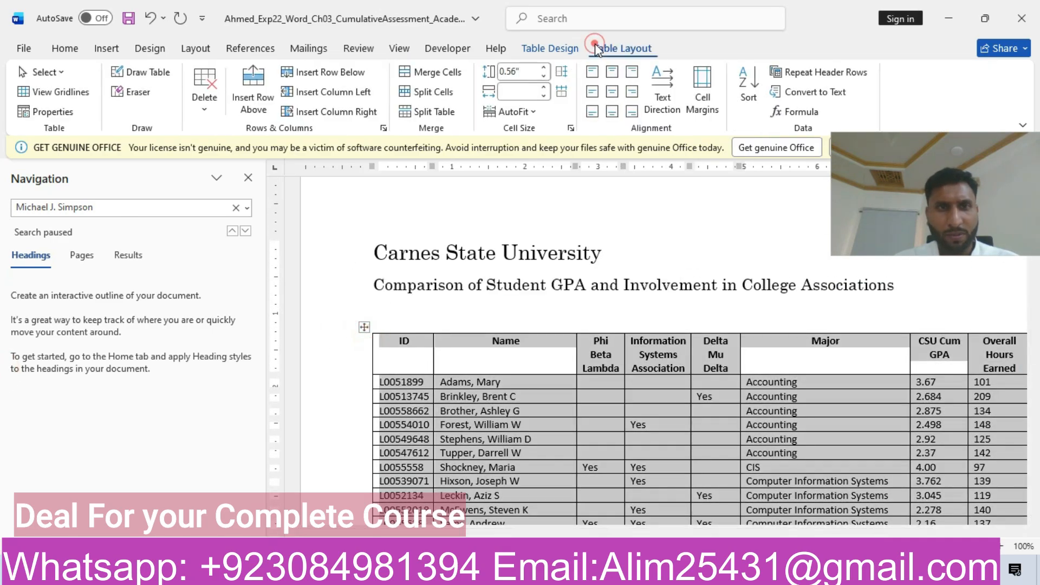
pyautogui.click(253, 101)
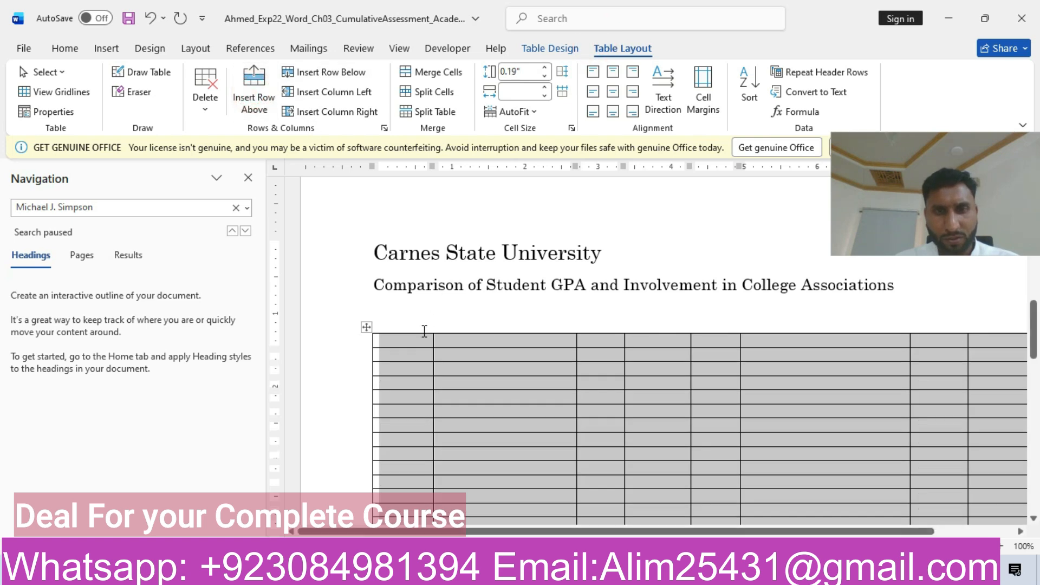
pyautogui.hotkey('ctrl', 'z')
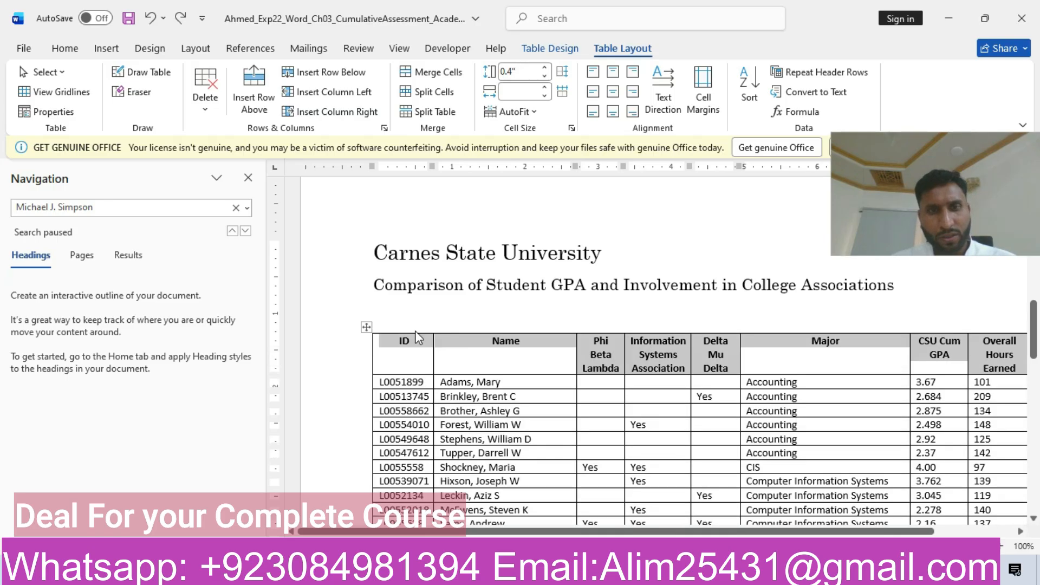
# Step: Insert a row above the table's header row and merge all cells of the new row
pyautogui.click(391, 348)
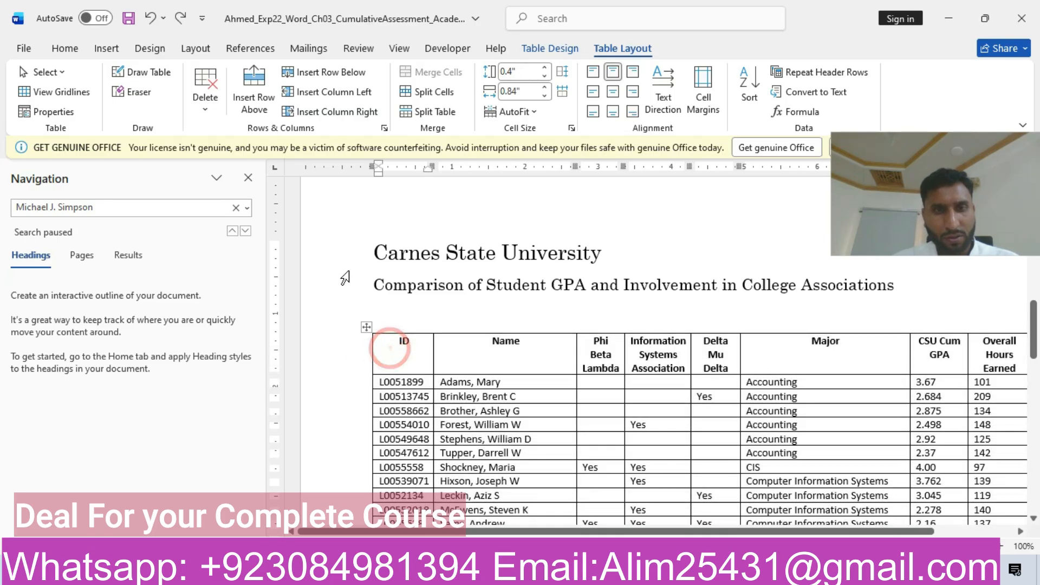
pyautogui.click(261, 99)
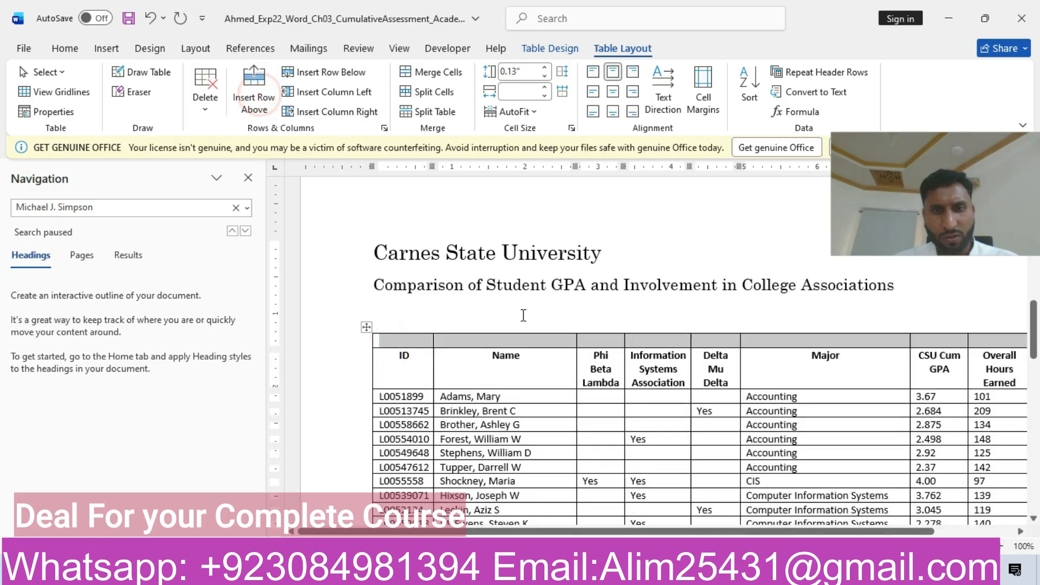
pyautogui.moveTo(414, 348); pyautogui.dragTo(996, 340)
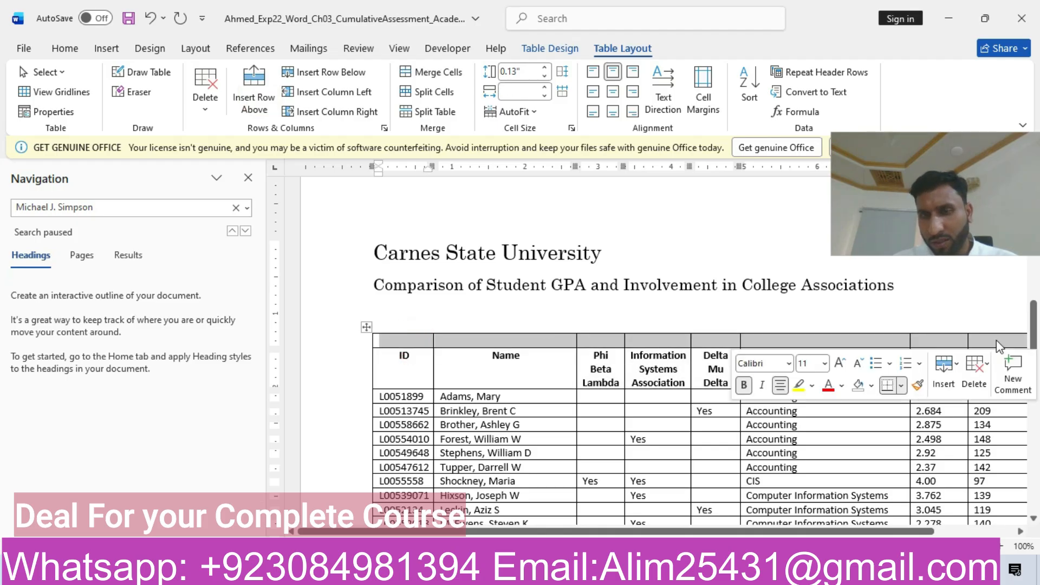
pyautogui.rightClick(996, 340)
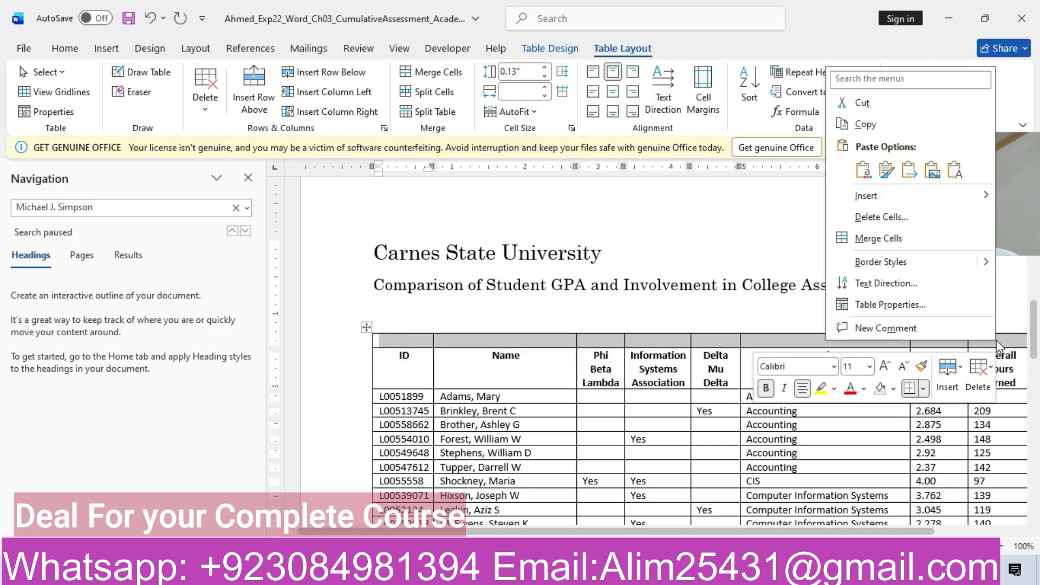
pyautogui.click(869, 239)
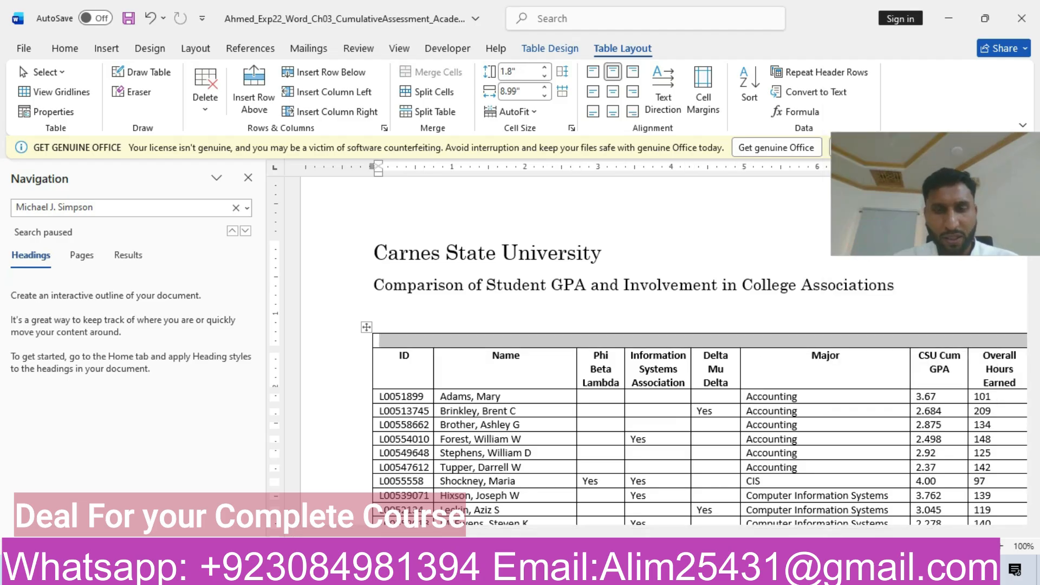
# Step: Copy the title "Comparison of GPA and Student Involvement" from step 6 of the instructions document and return to the project document
pyautogui.moveTo(558, 574)
pyautogui.click(653, 504)
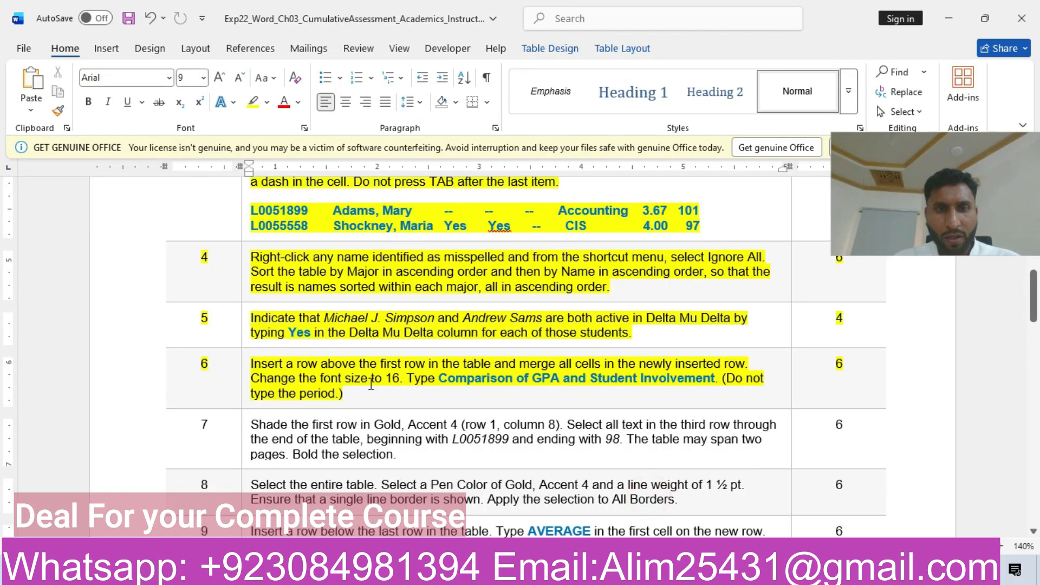
pyautogui.moveTo(441, 379); pyautogui.dragTo(711, 383)
pyautogui.hotkey('ctrl', 'c')
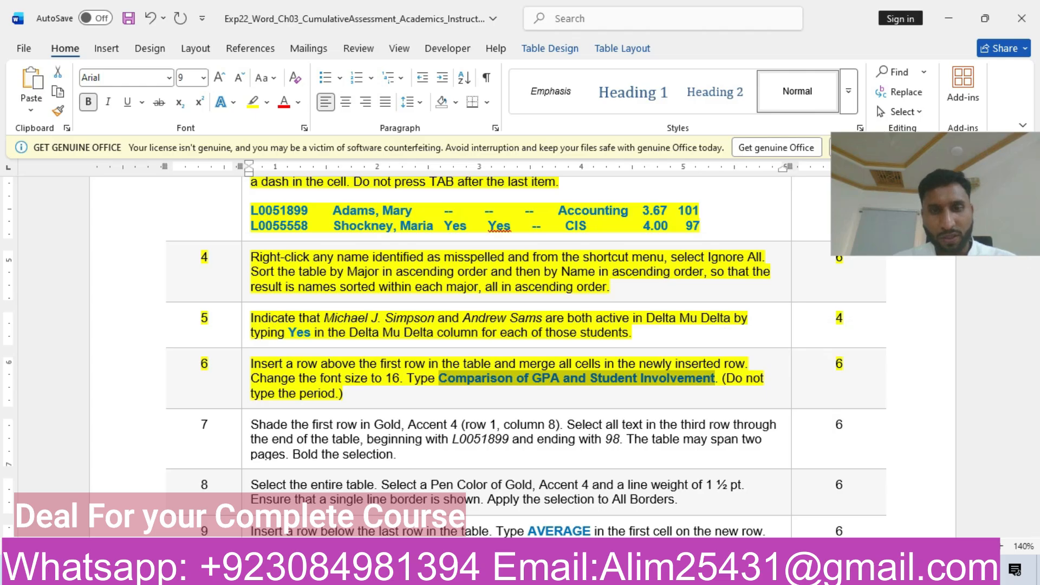
pyautogui.moveTo(568, 574)
pyautogui.click(546, 506)
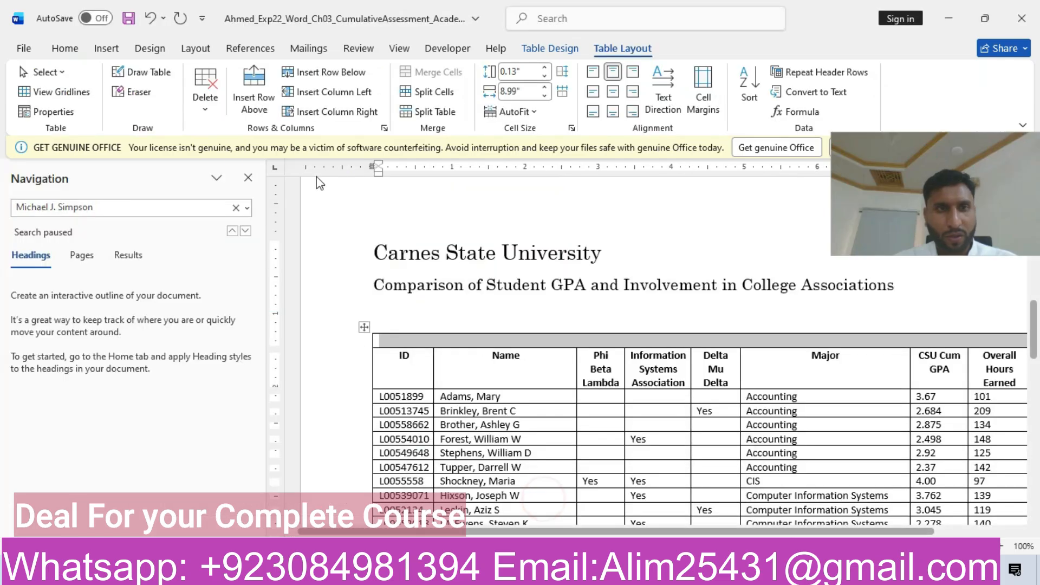
# Step: Set the font size of the merged first table row to 16
pyautogui.click(63, 48)
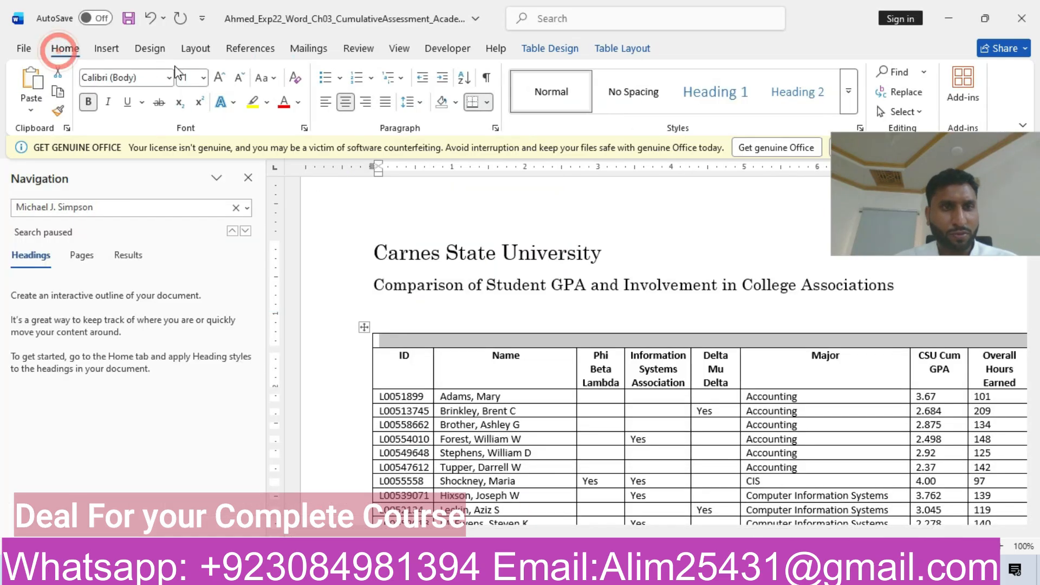
pyautogui.click(202, 78)
pyautogui.click(189, 207)
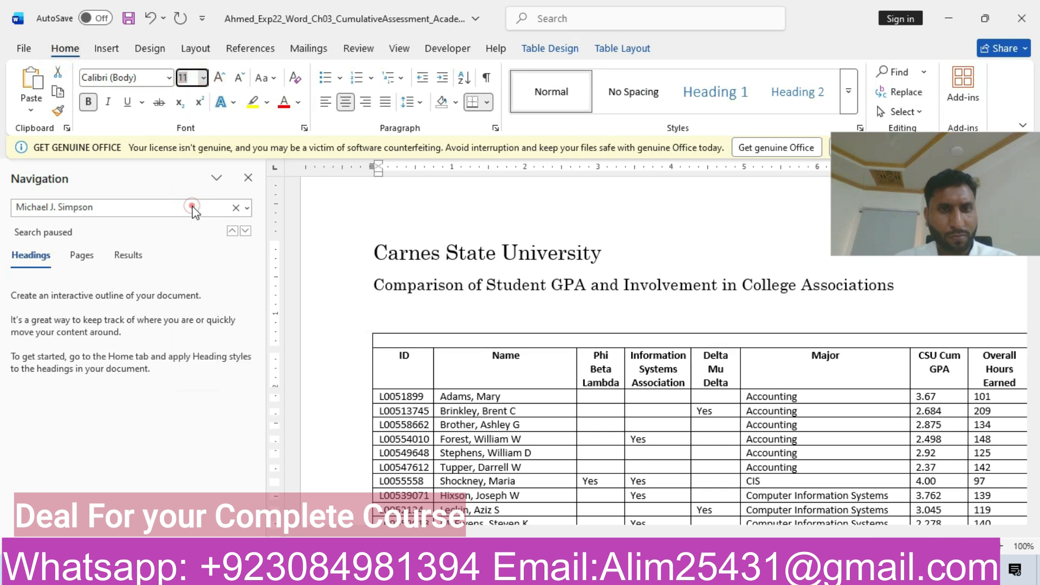
# Step: Paste "Comparison of GPA and Student Involvement" as text only into the merged row and return to the instructions document
pyautogui.click(404, 342)
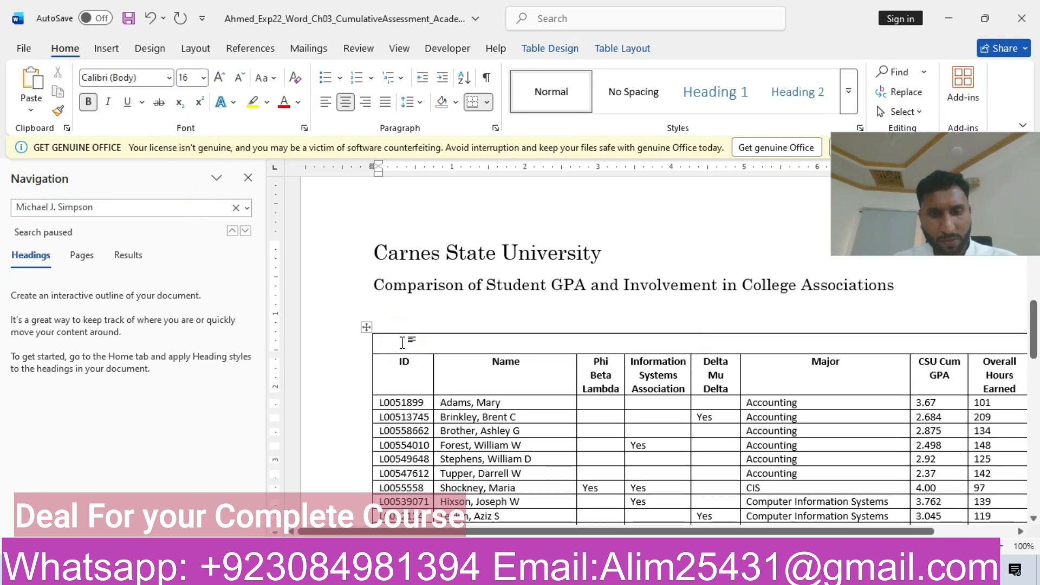
pyautogui.hotkey('ctrl', 'v')
pyautogui.click(833, 357)
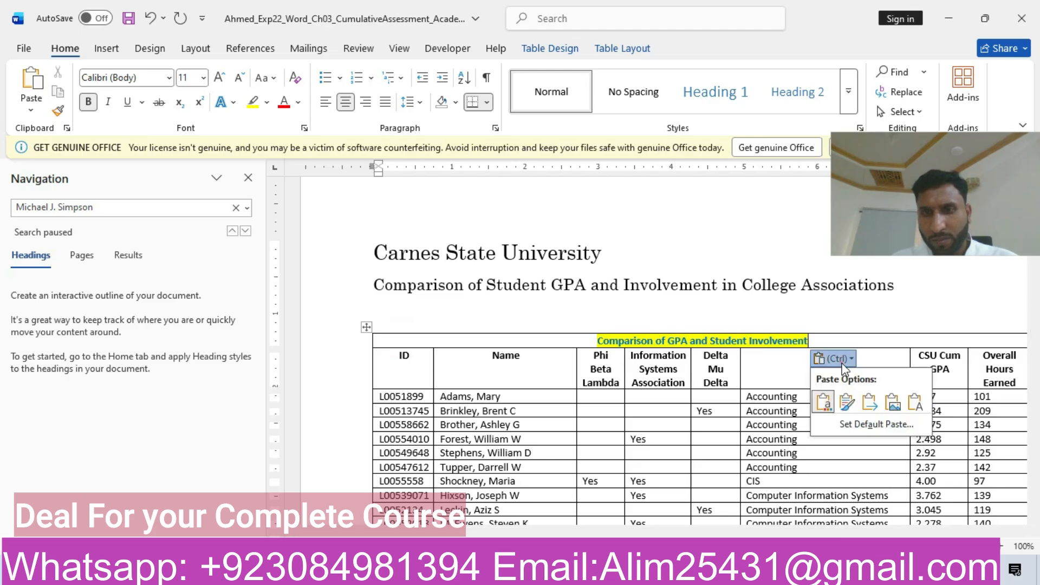
pyautogui.click(915, 402)
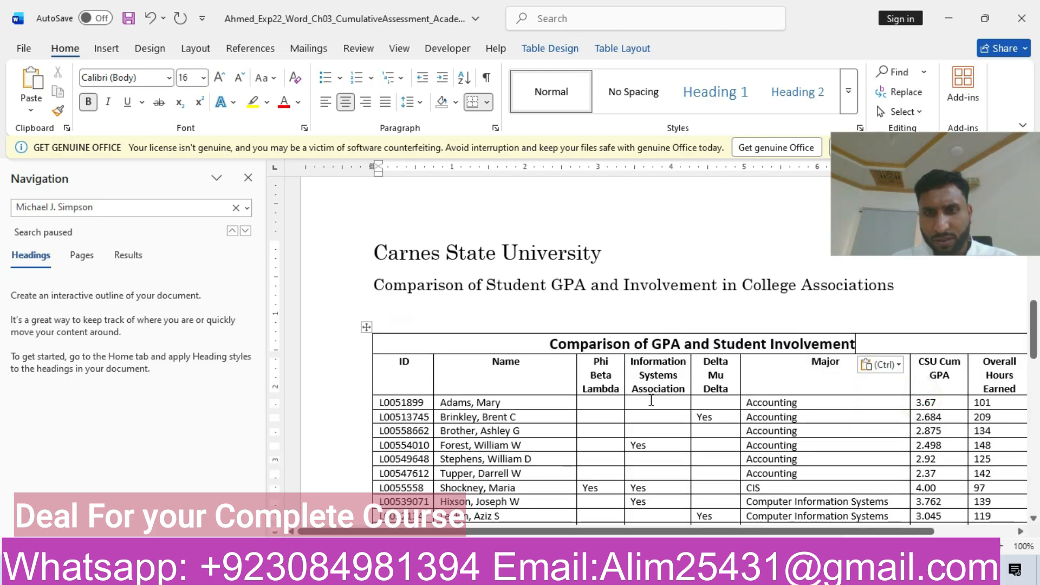
pyautogui.moveTo(722, 530); pyautogui.dragTo(802, 530)
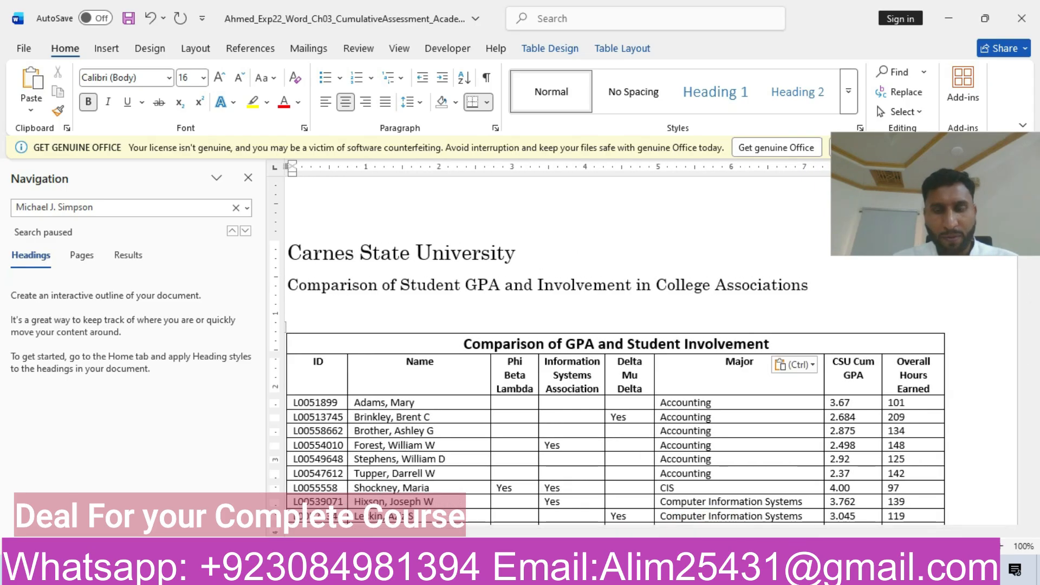
pyautogui.moveTo(576, 571)
pyautogui.click(664, 512)
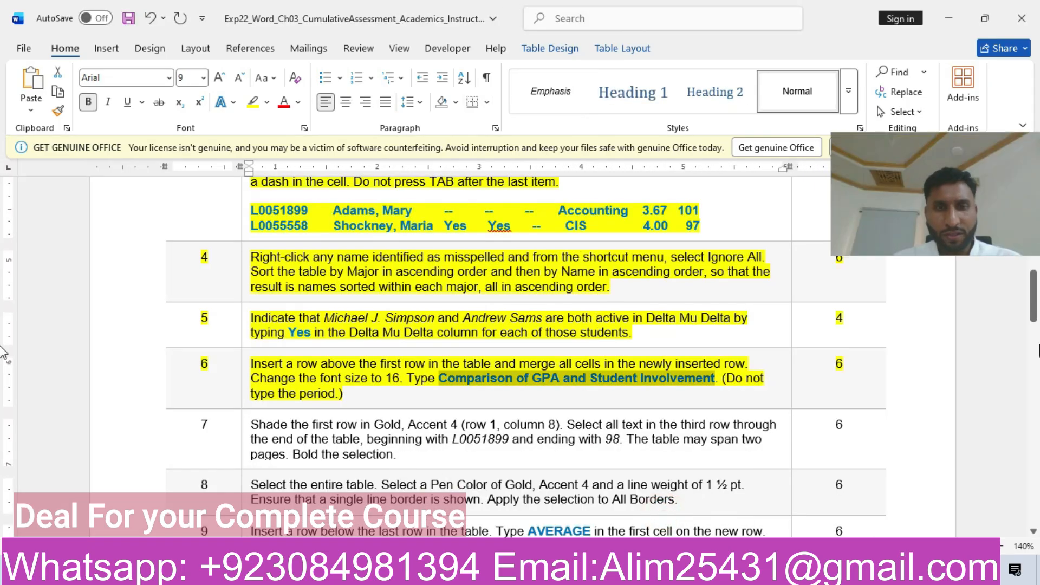